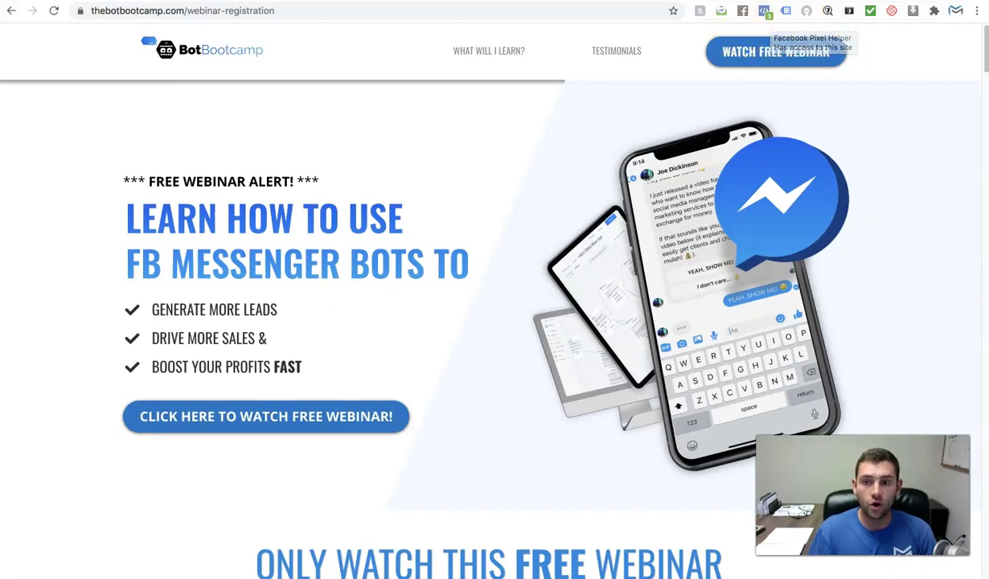
Open Google in a new browser tab
key("ctrl+t")
left_click(429, 13)
type("goo")
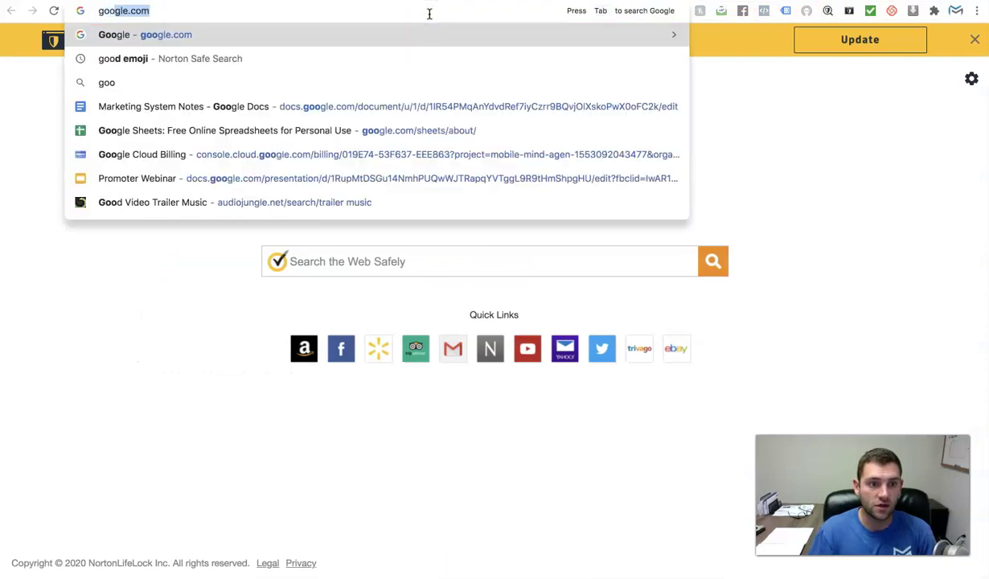
key("Return")
Search for "facebook pixel helper chrome extension" and open the Facebook Pixel Helper listing in the Chrome store
left_click(366, 251)
type("f")
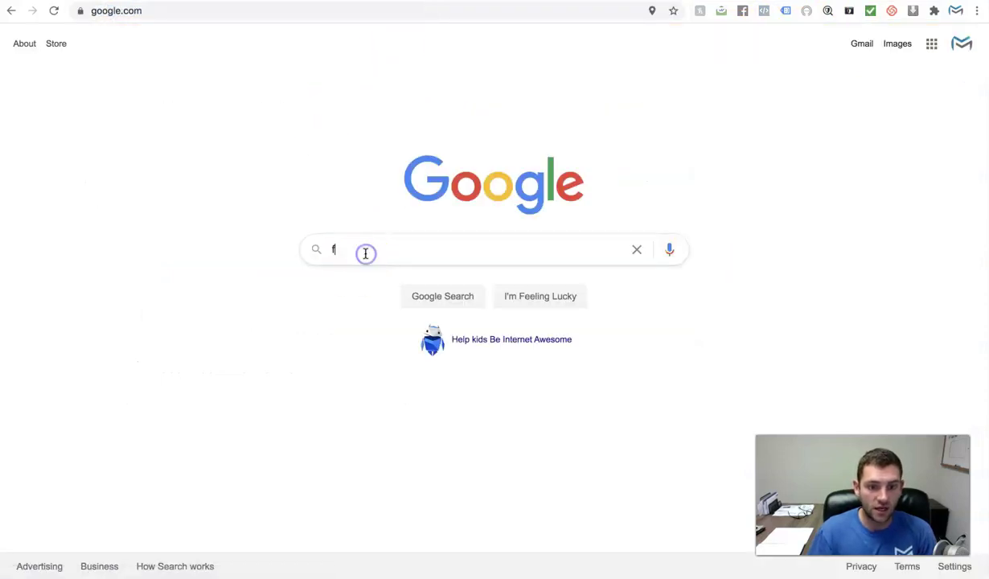
type("acebook pixel helper")
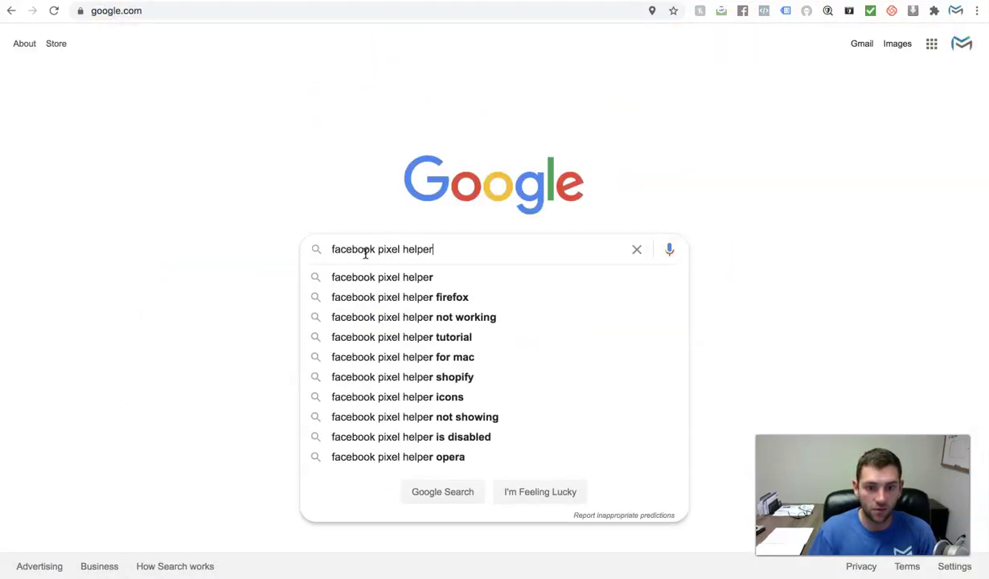
type(" chrome extension")
key("Return")
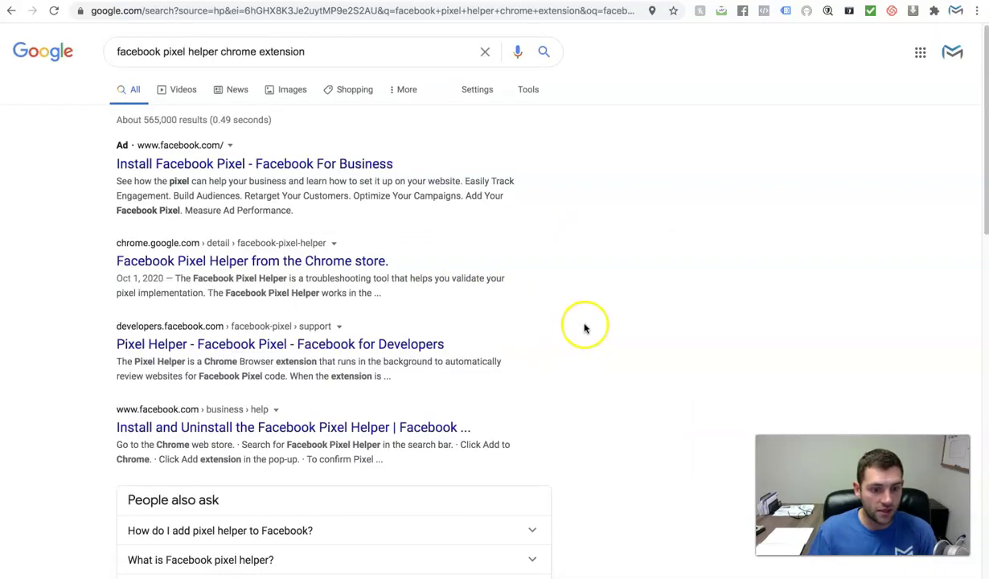
scroll(594, 324, "down", 1)
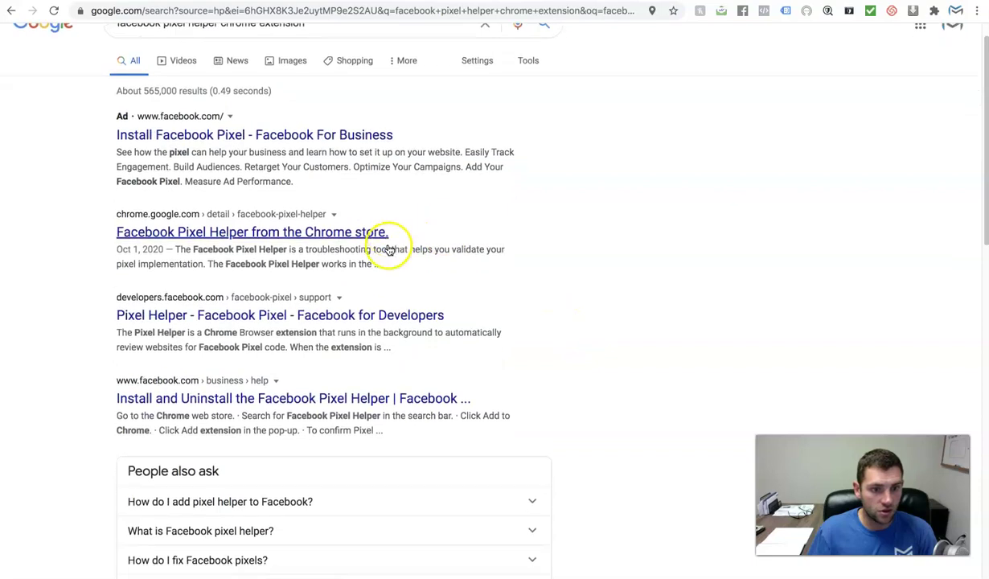
left_click(194, 255)
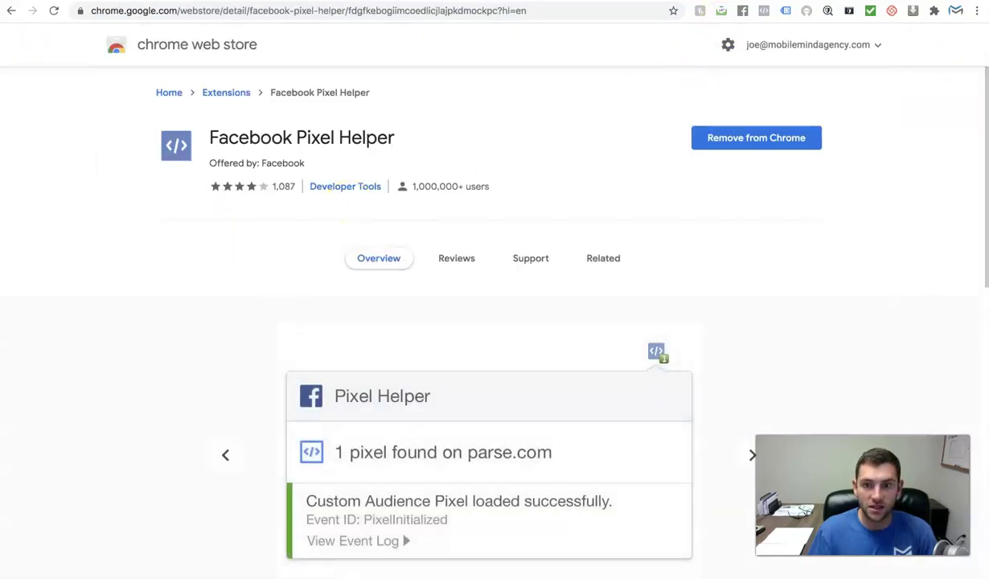
Return to the webinar registration page and inspect its pixel events with the Facebook Pixel Helper extension
left_click(737, 2)
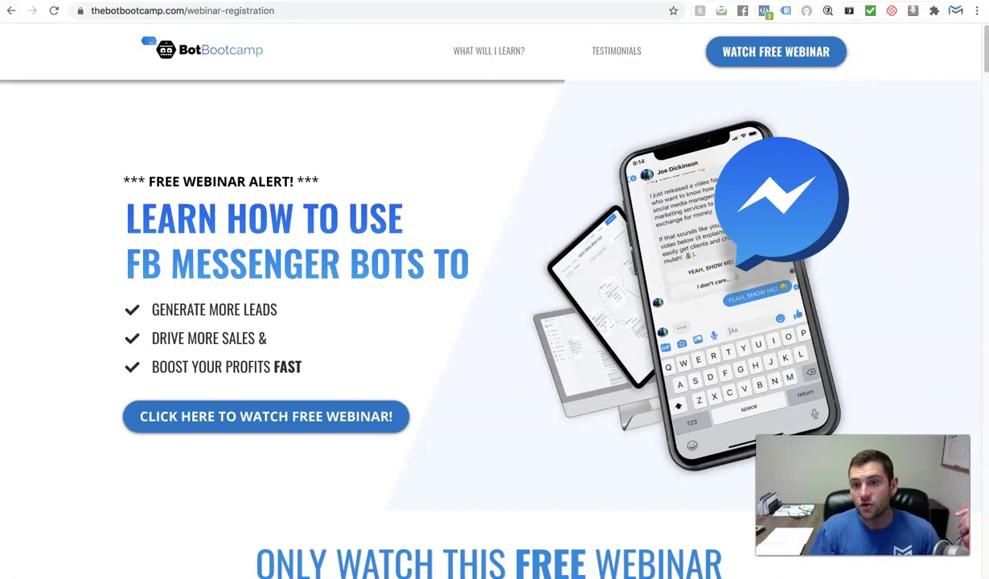
left_click(765, 11)
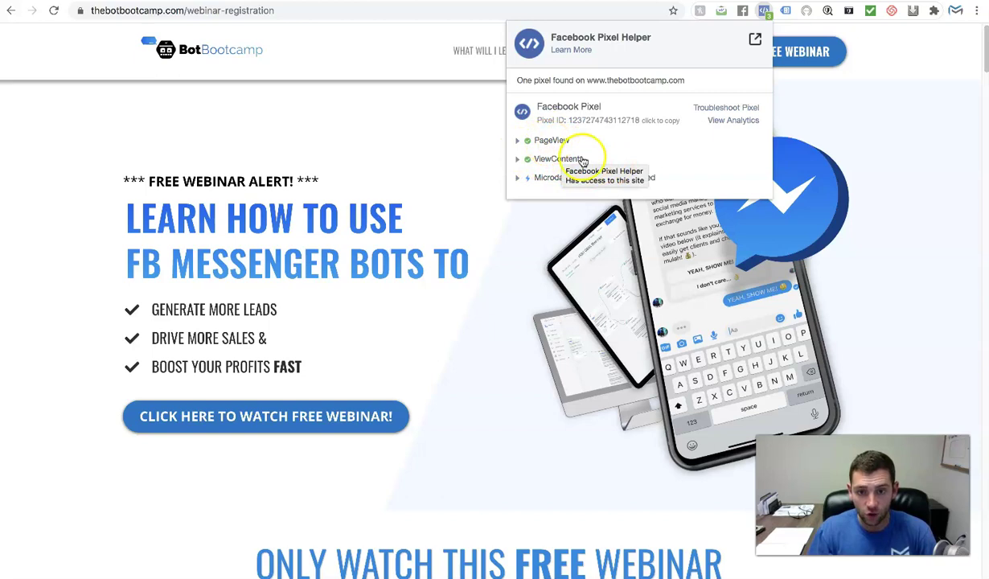
left_click(381, 104)
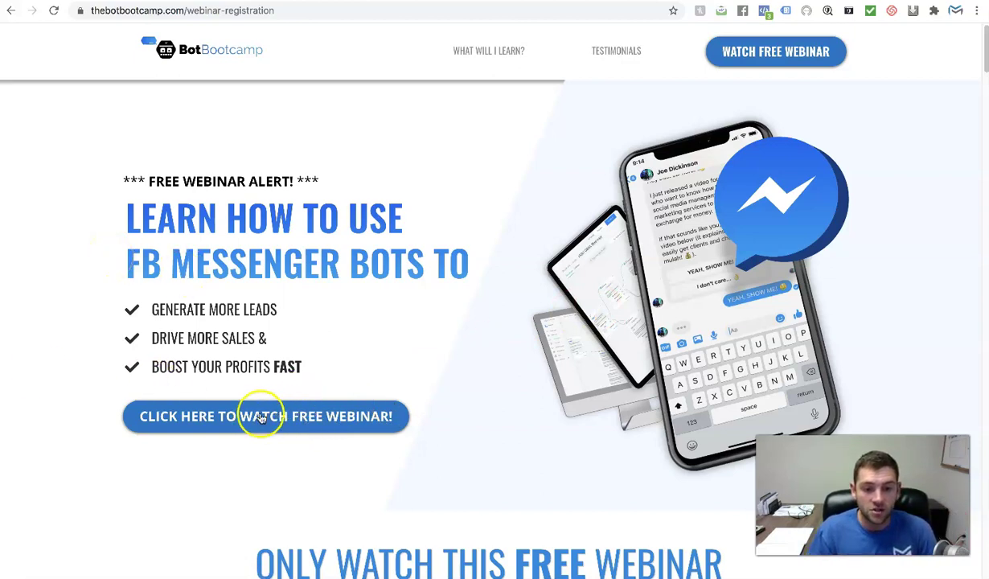
Register for the free webinar on Thursday, Oct 15th, 2020 @ 11 am, filling in the phone number and submitting the form
left_click(371, 415)
left_click(415, 231)
left_click(412, 256)
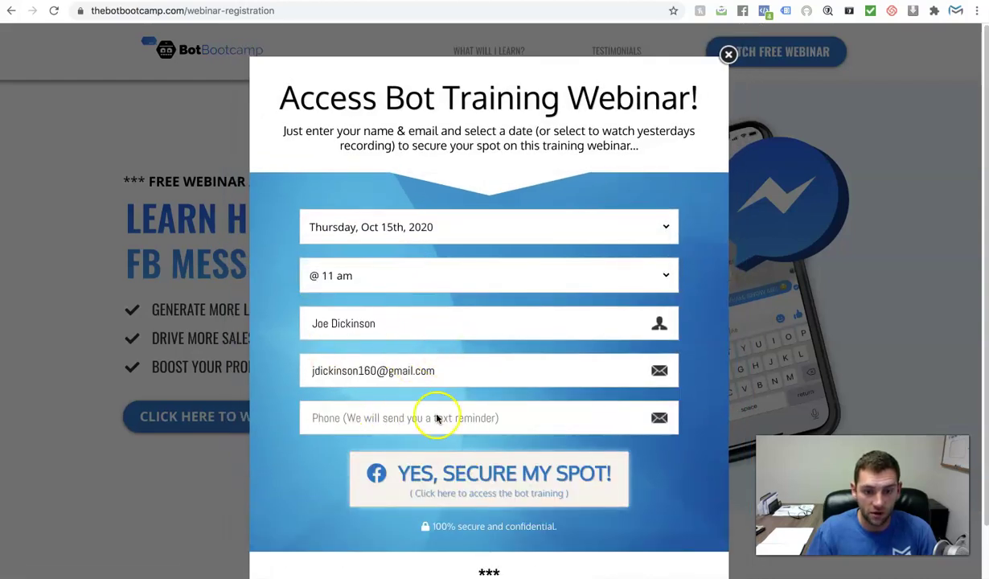
left_click(486, 473)
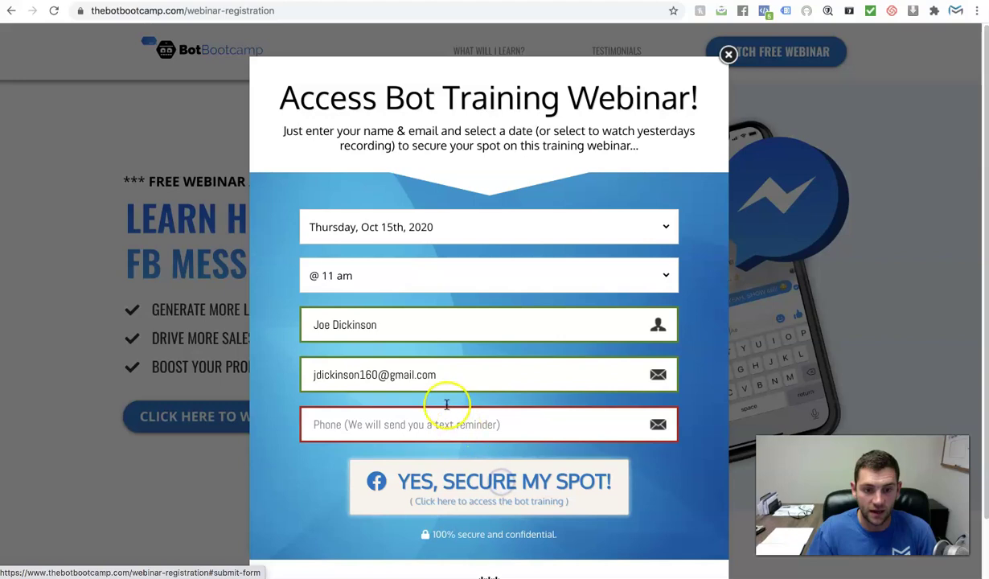
left_click(424, 424)
type("555-555-55")
left_click(522, 487)
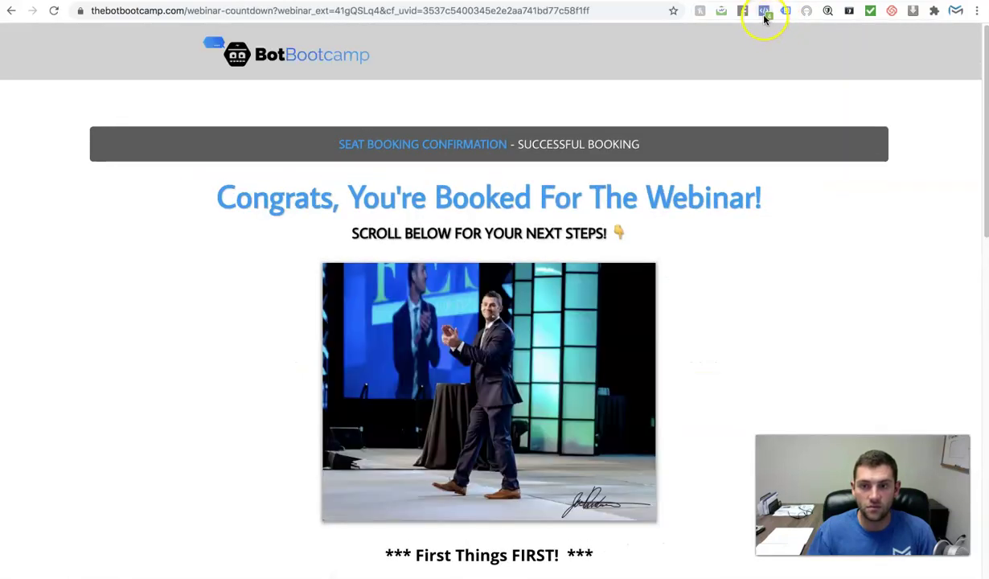
Inspect the pixel events on the webinar booking confirmation page with Facebook Pixel Helper
left_click(764, 12)
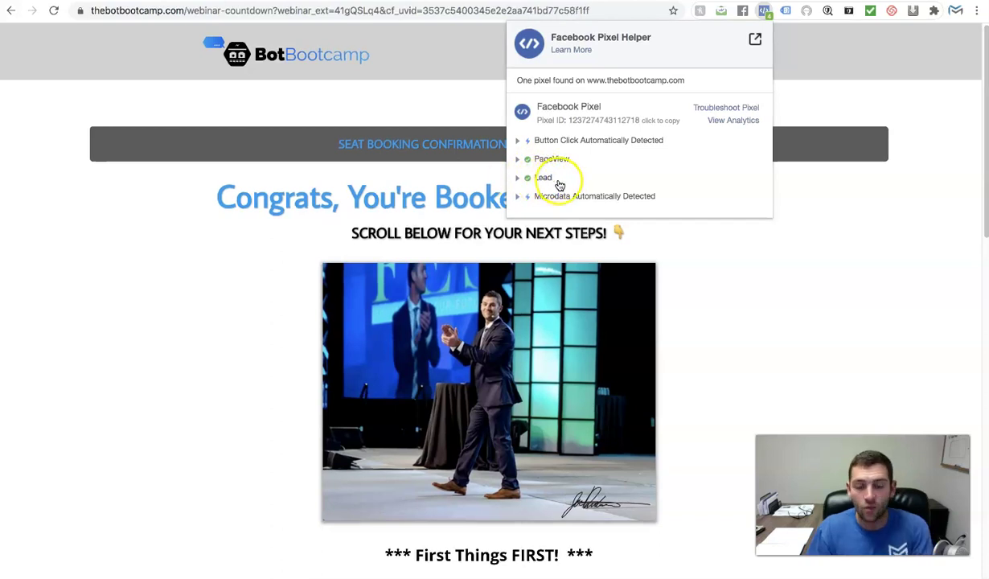
left_click(569, 159)
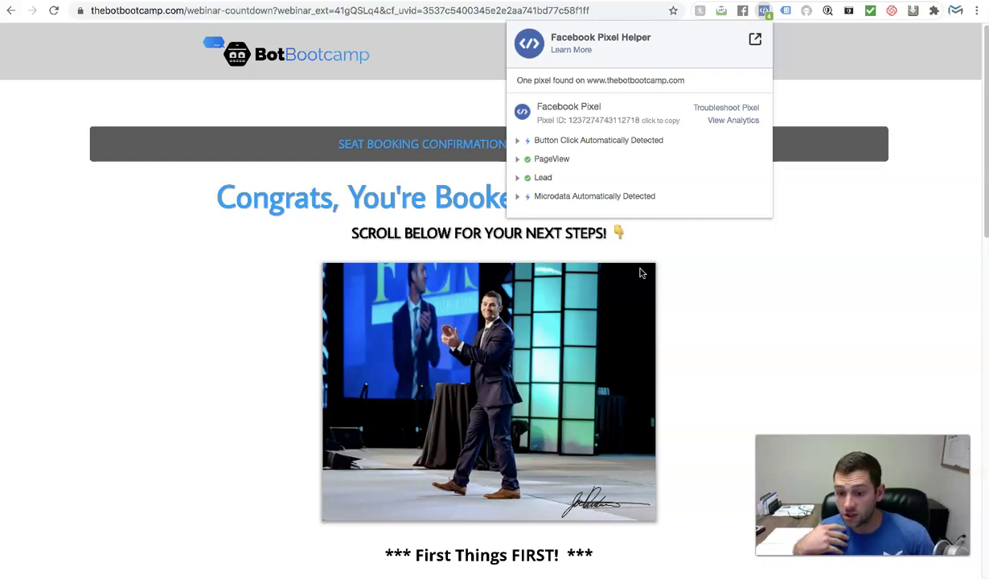
left_click(702, 294)
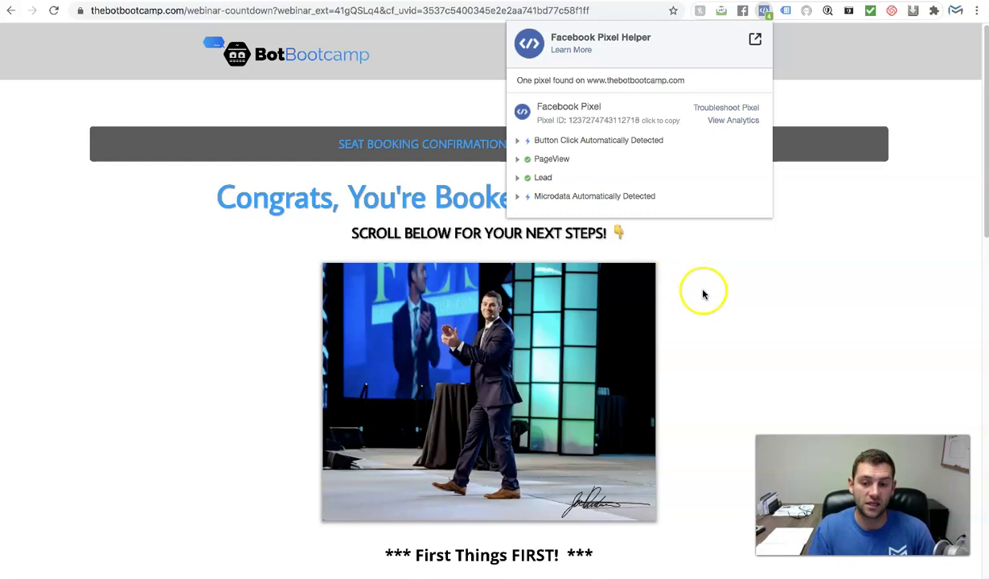
left_click(808, 328)
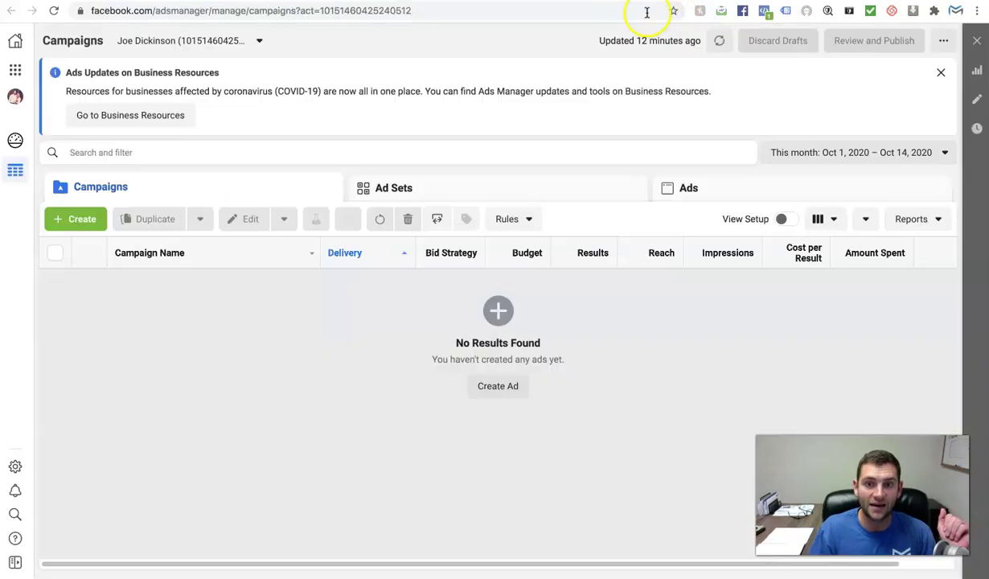
Start a new campaign in Facebook Ads Manager and look over the available campaign objectives
left_click(647, 6)
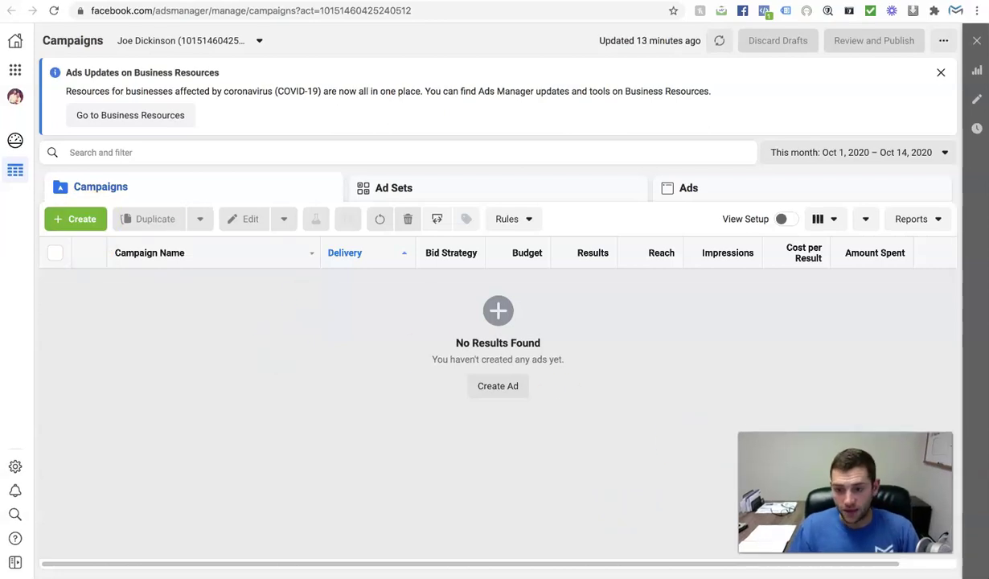
left_click(67, 222)
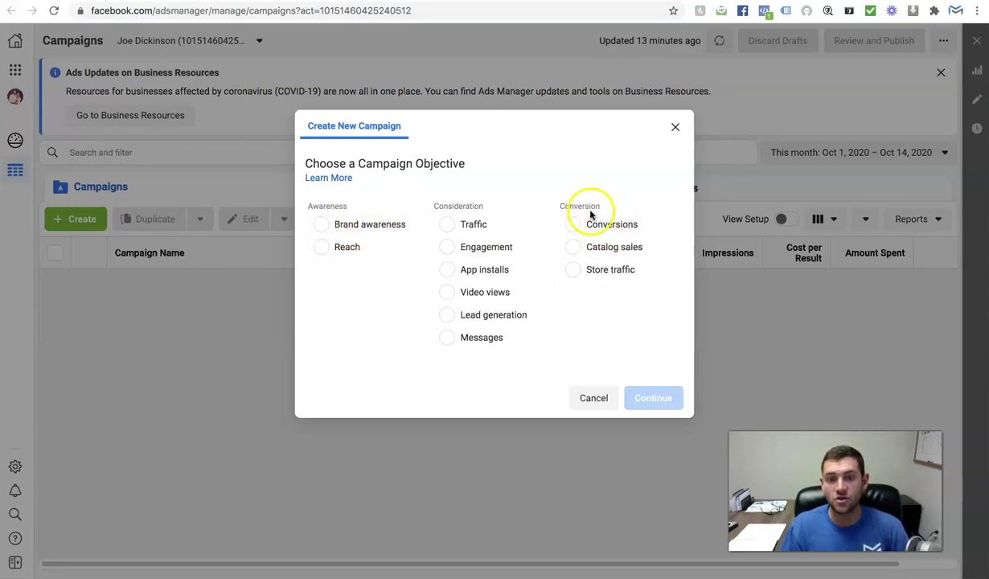
mouse_move(688, 293)
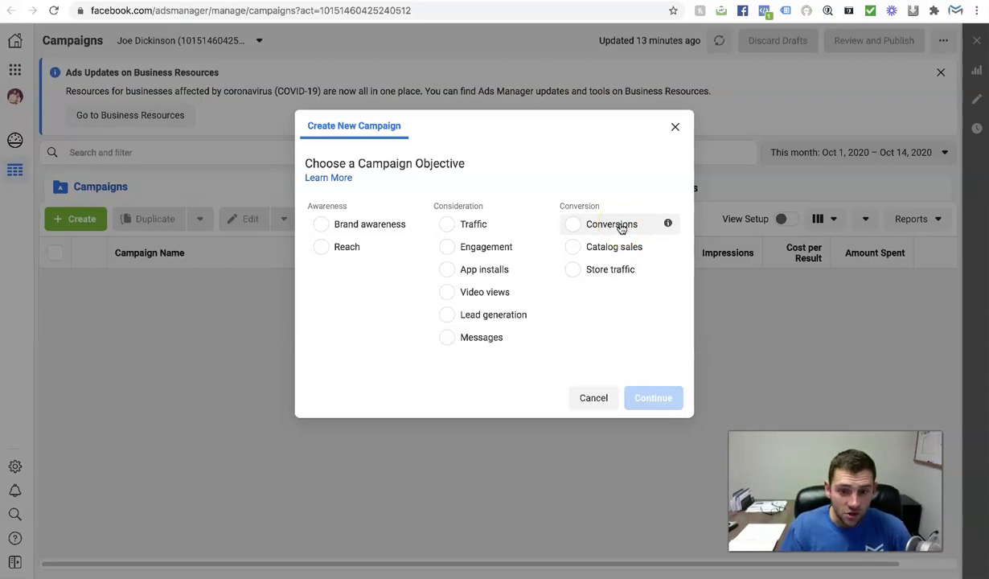
mouse_move(664, 226)
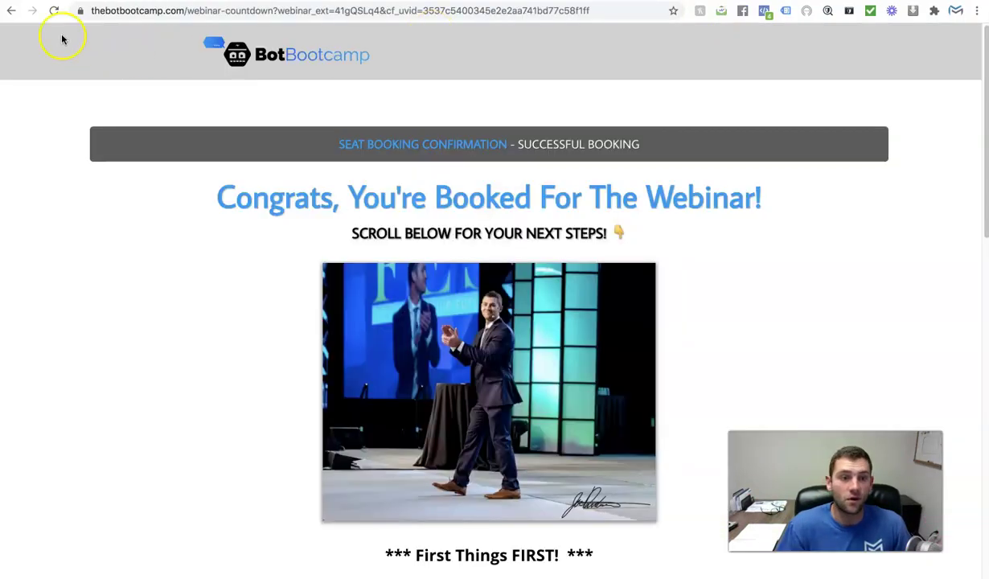
Go back from the booking confirmation to the registration page, and create the Ads Manager campaign with the Conversions objective
left_click(10, 12)
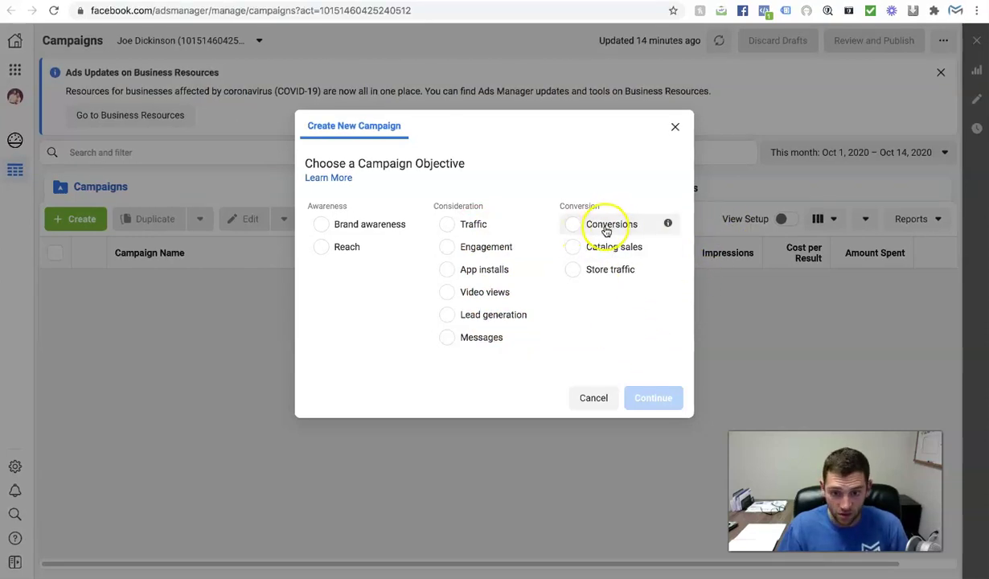
left_click(571, 231)
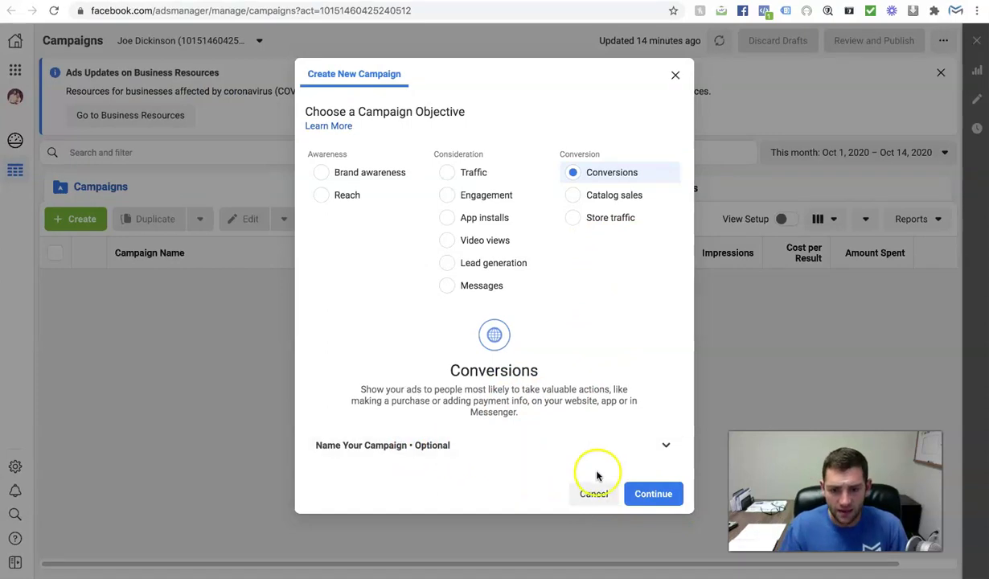
left_click(650, 495)
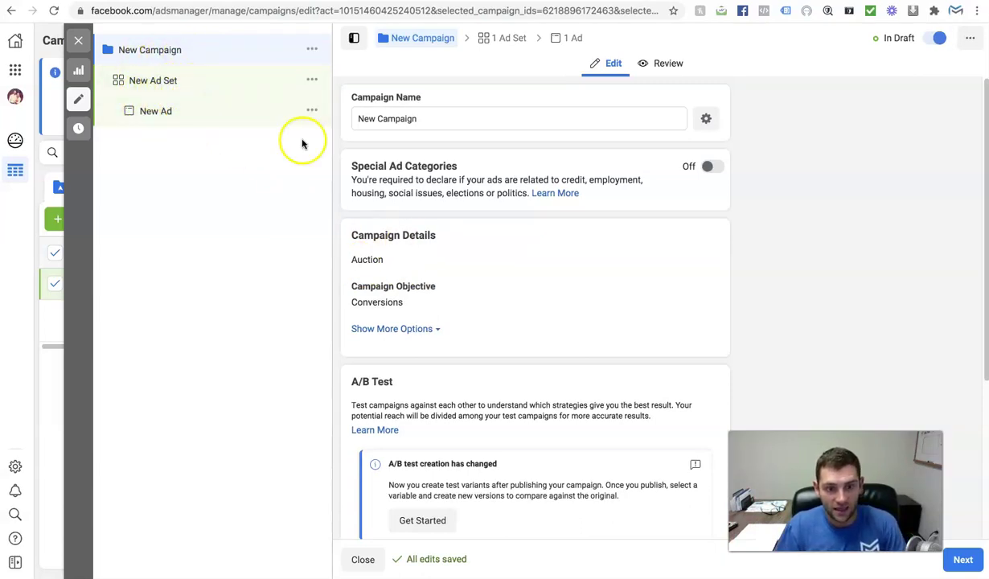
Review the campaign-level settings, including A/B Test and Campaign Budget Optimization, and continue to the ad set
scroll(560, 203, "down", 1)
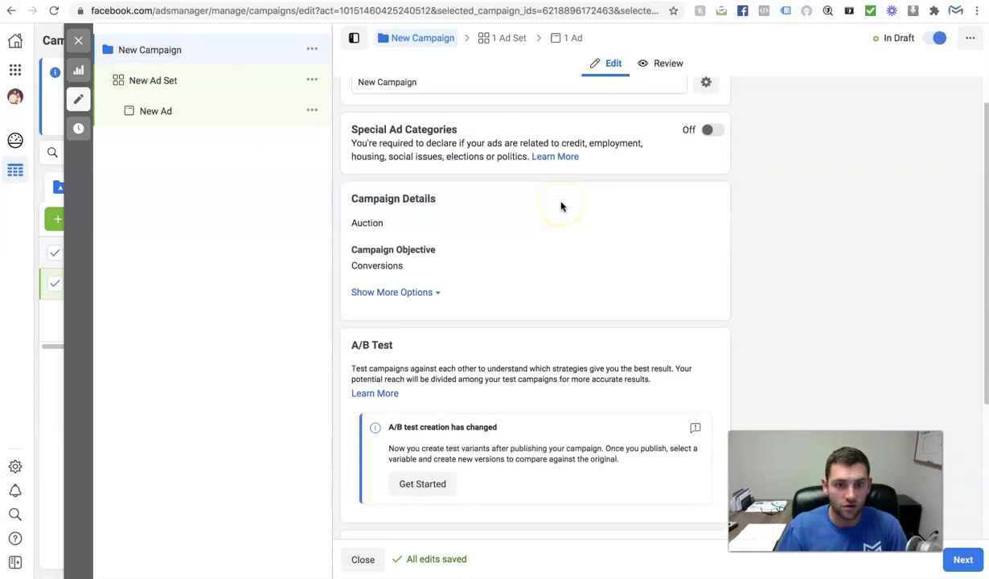
scroll(560, 206, "down", 5)
scroll(660, 364, "up", 4)
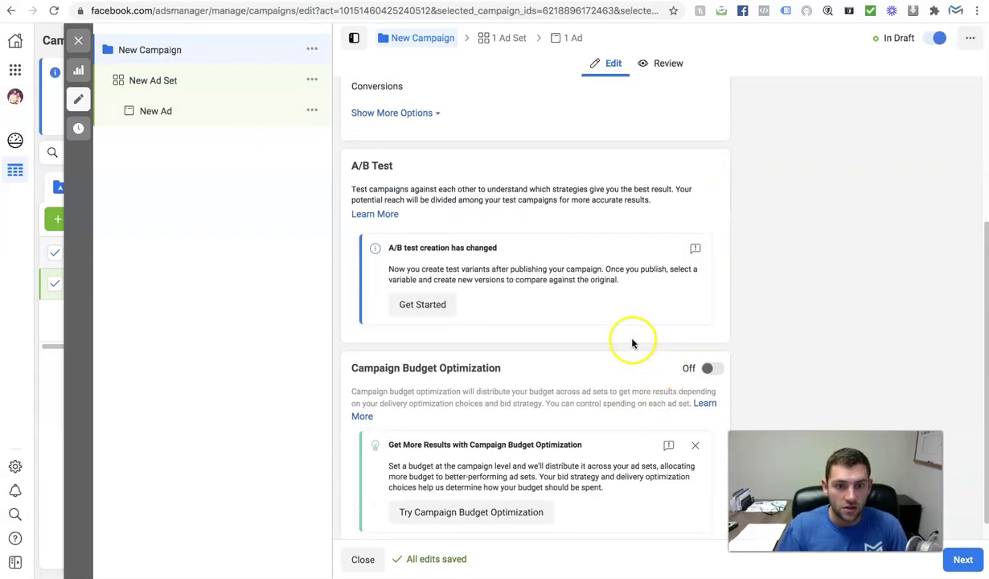
scroll(555, 263, "down", 4)
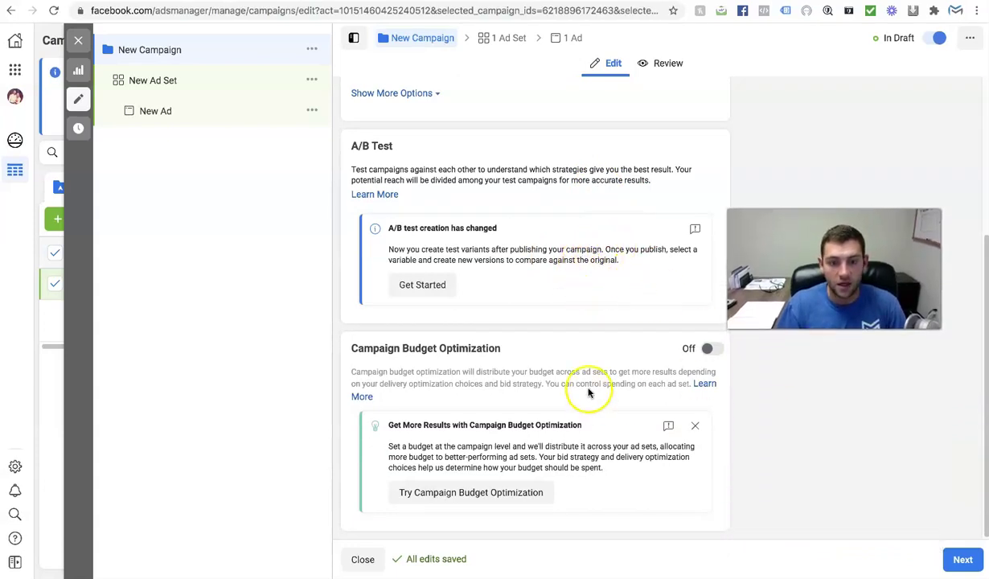
scroll(406, 226, "up", 6)
scroll(409, 187, "down", 2)
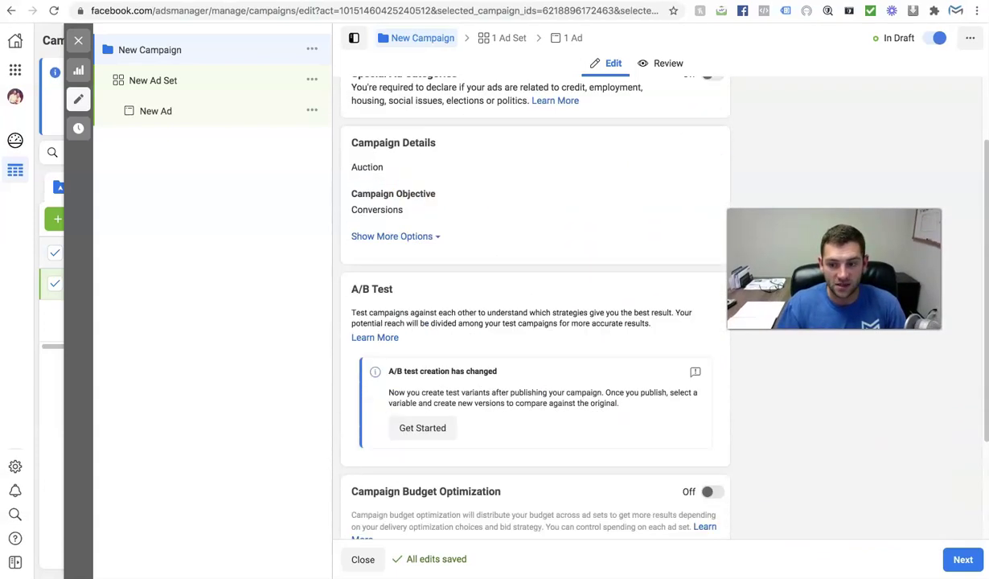
left_click(964, 558)
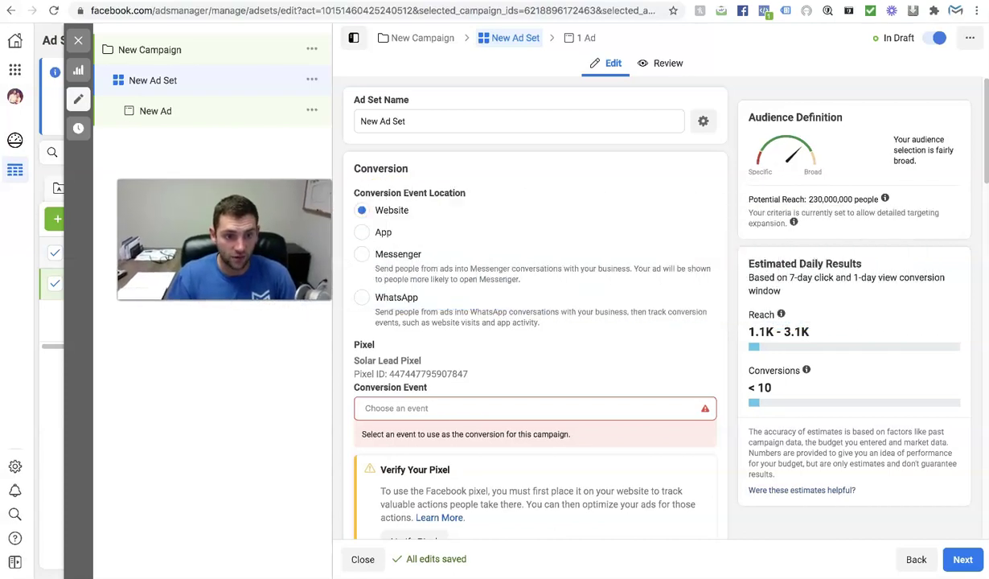
Choose Lead as the conversion event for the new ad set
left_click(396, 408)
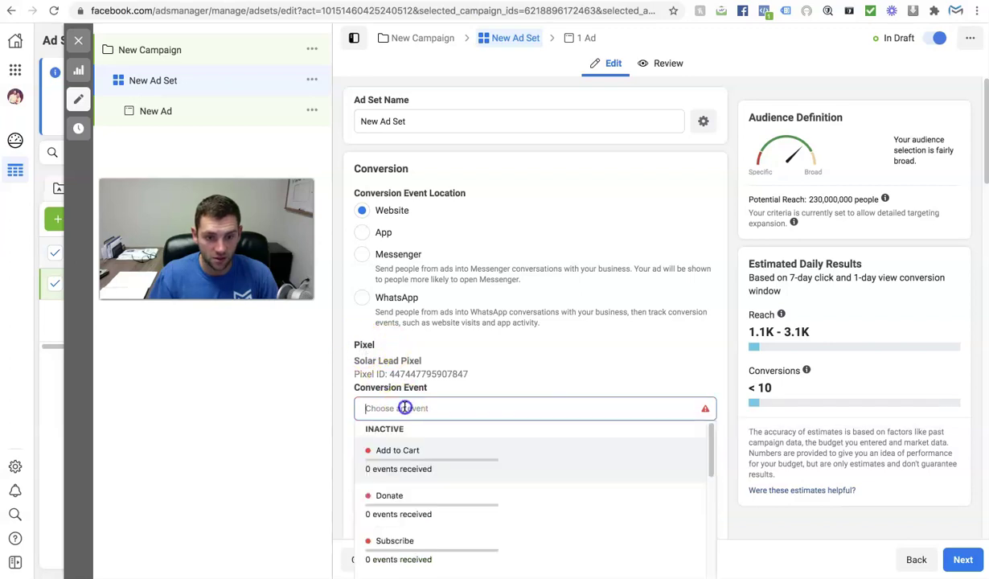
left_click(410, 341)
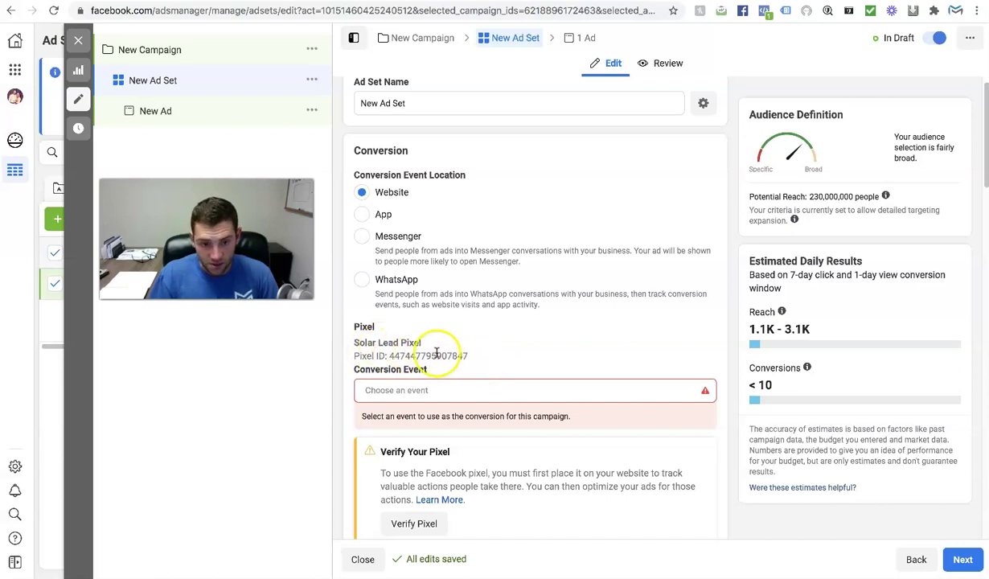
scroll(426, 347, "down", 2)
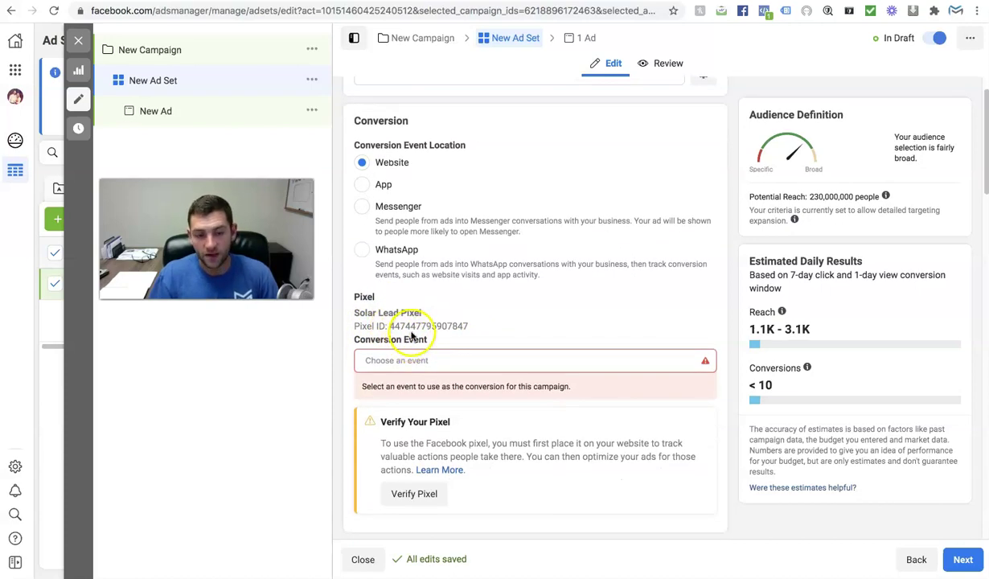
left_click(398, 360)
scroll(487, 434, "down", 5)
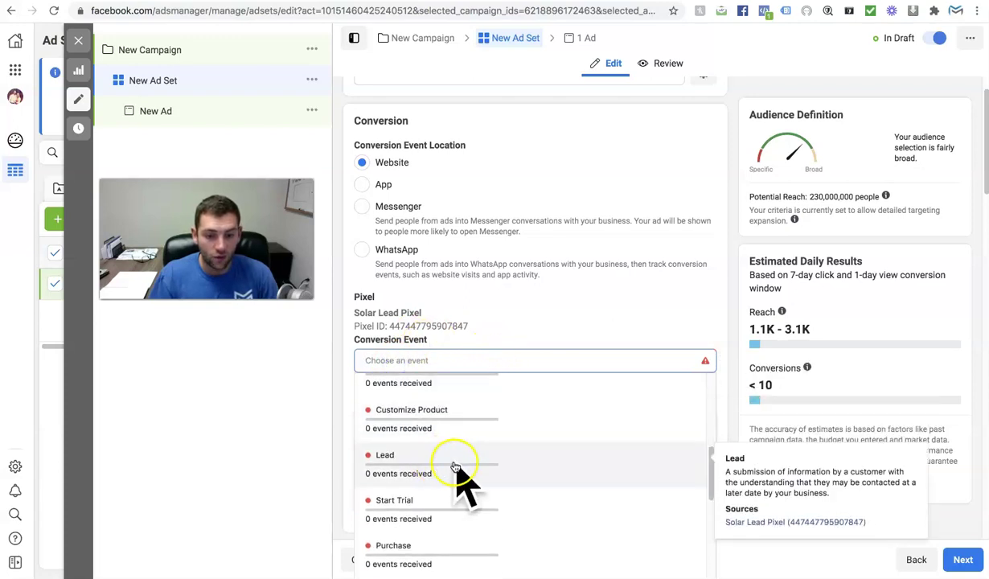
left_click(454, 465)
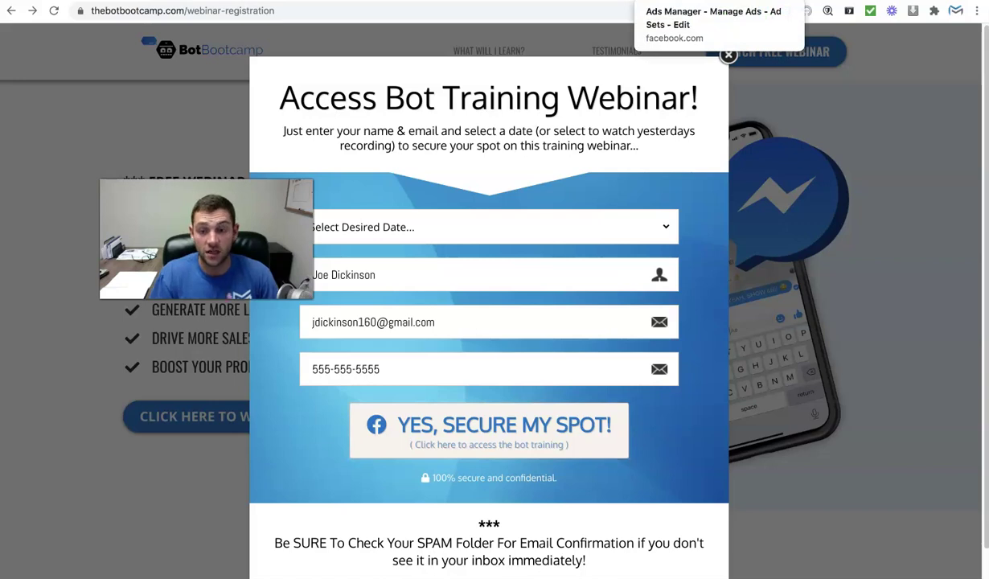
Return to the Ads Manager ad set, check its pixel and conversion event section, and set the daily budget to $10.00
left_click(683, 1)
scroll(391, 424, "down", 4)
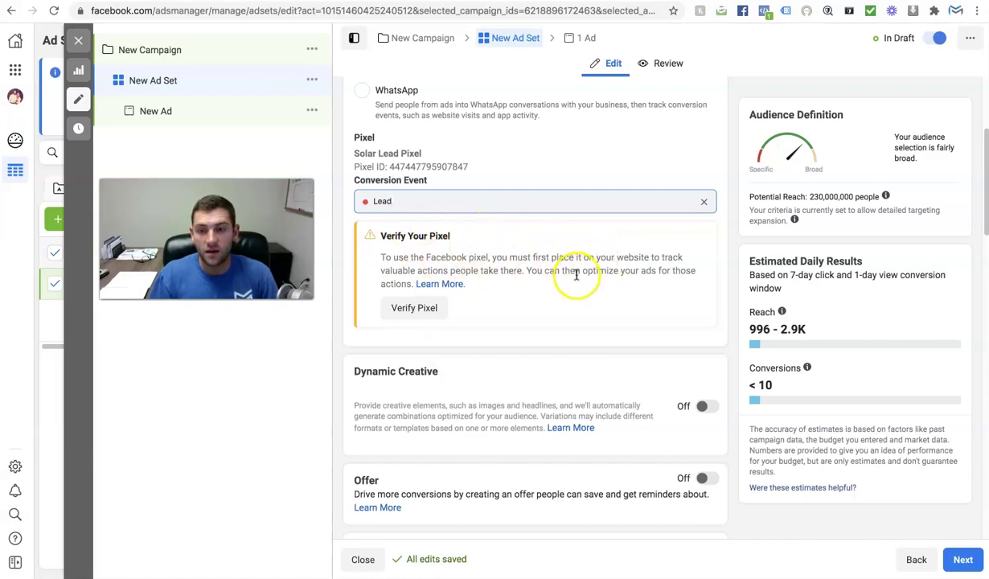
scroll(566, 257, "down", 1)
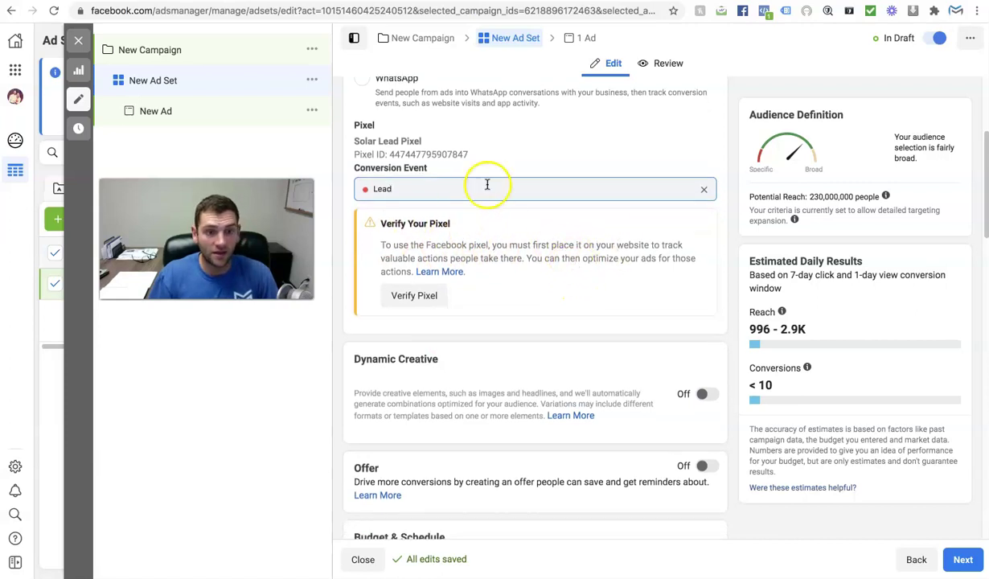
scroll(466, 186, "down", 3)
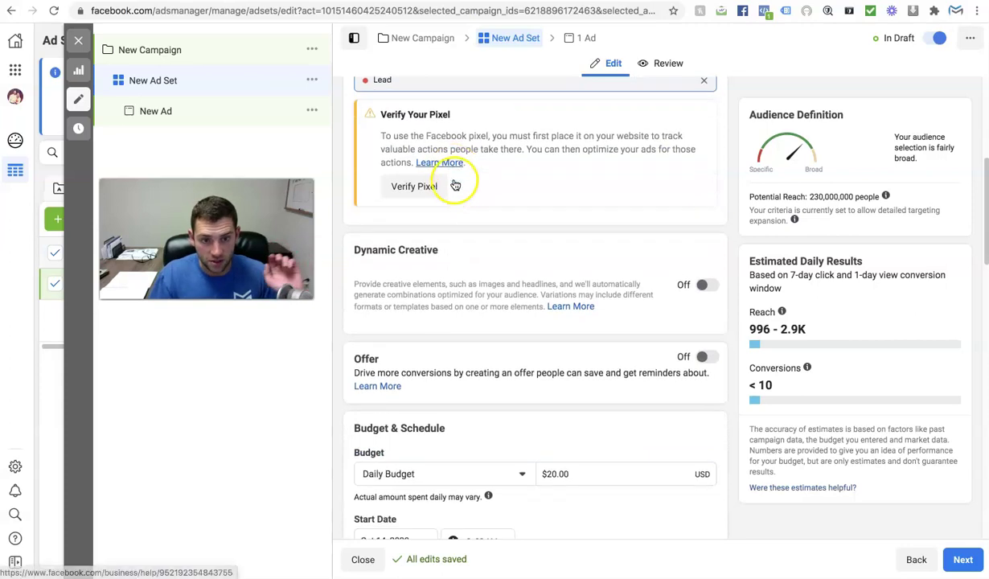
scroll(455, 186, "down", 2)
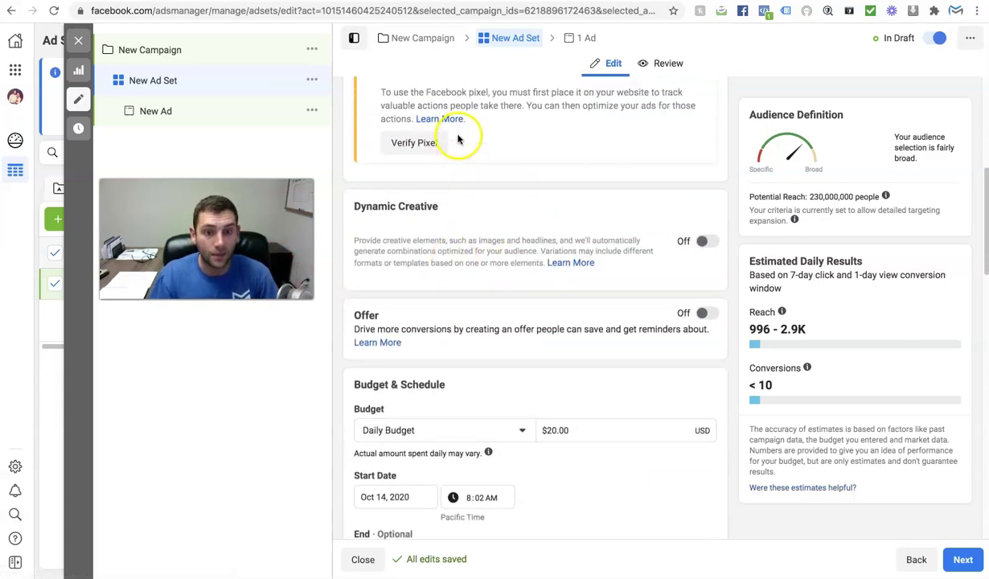
scroll(455, 138, "up", 7)
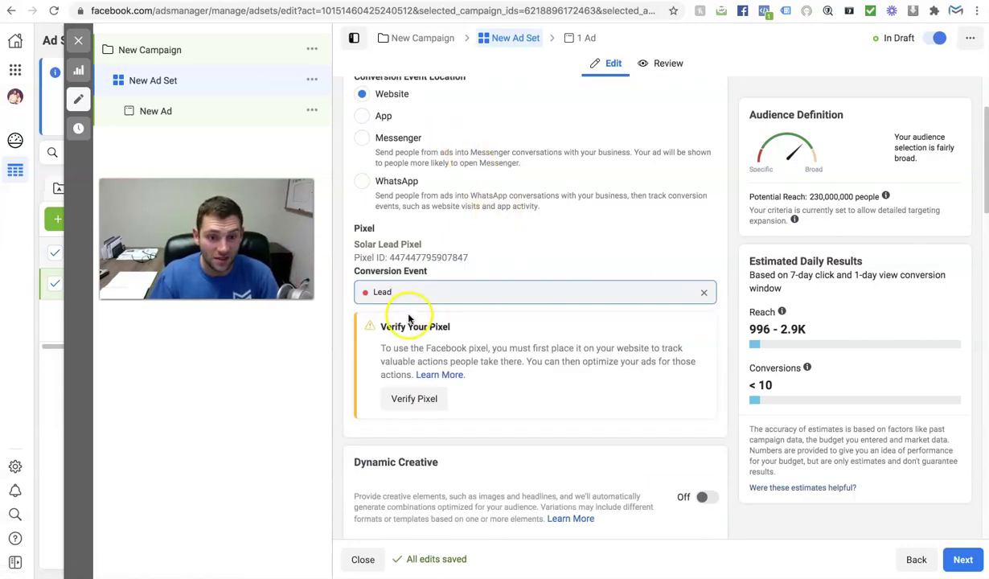
scroll(403, 305, "down", 8)
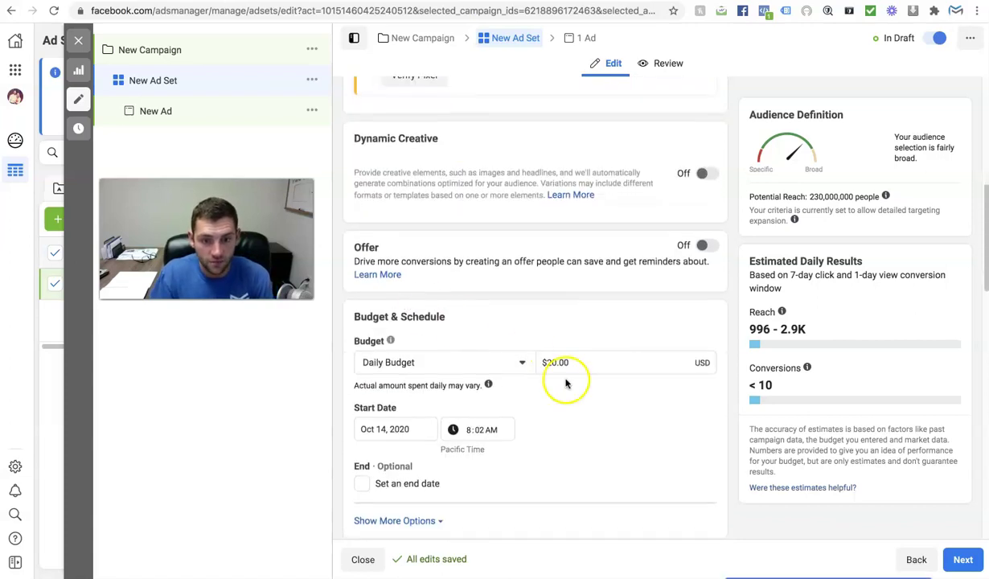
scroll(625, 367, "down", 1)
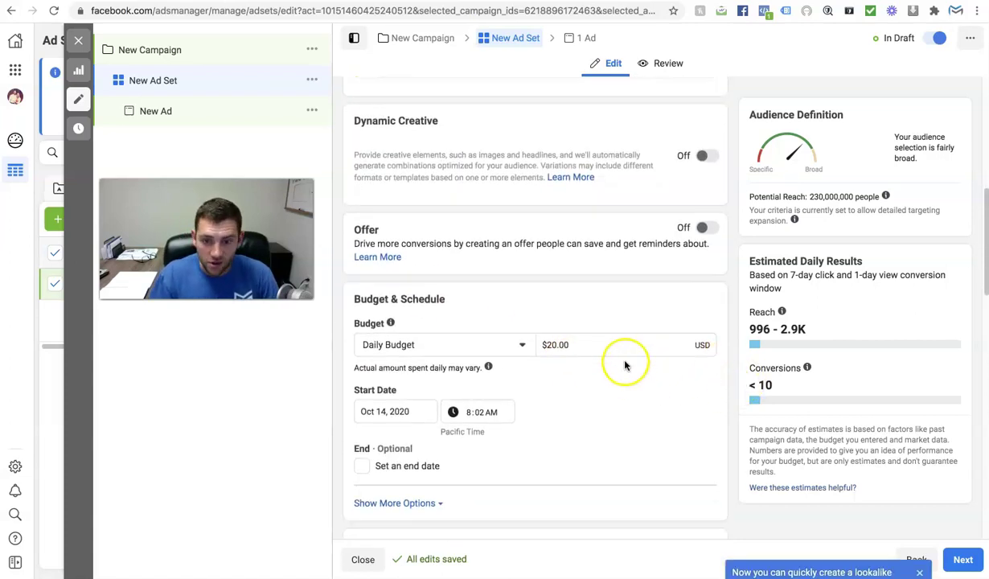
left_click(550, 347)
key("BackSpace")
type("1")
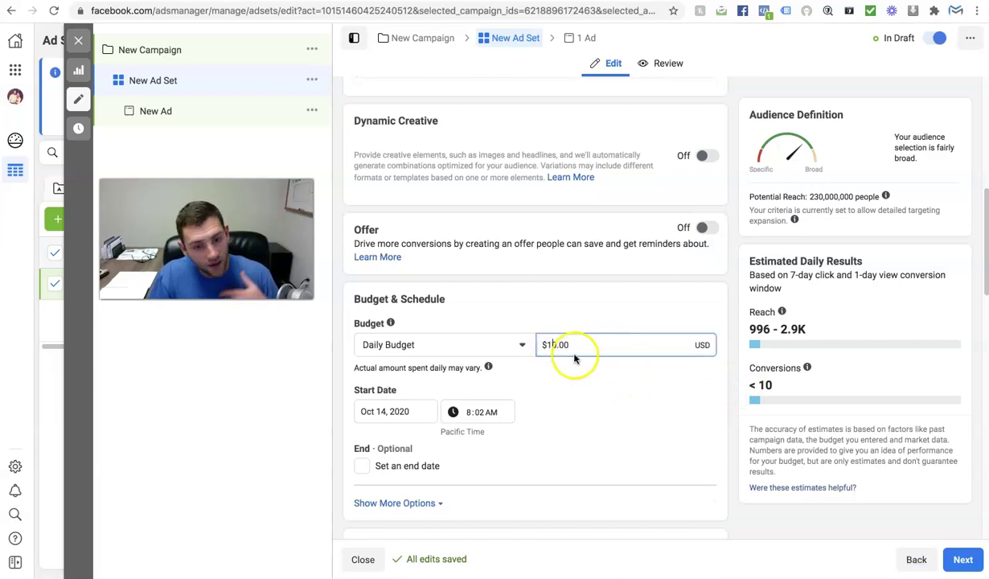
Review the ad set's schedule and its audience settings for custom audiences, locations, age and gender
scroll(627, 389, "down", 2)
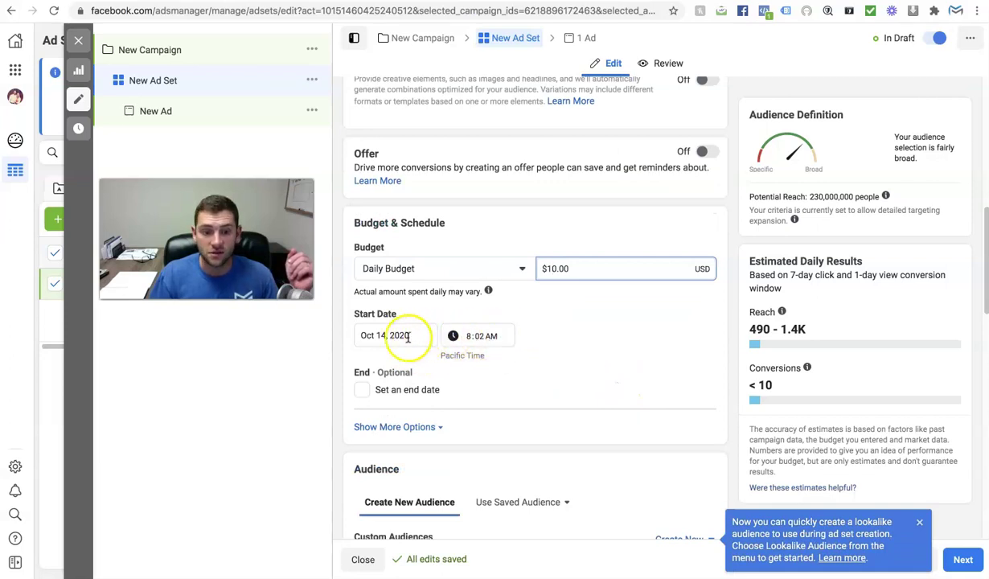
scroll(466, 369, "down", 1)
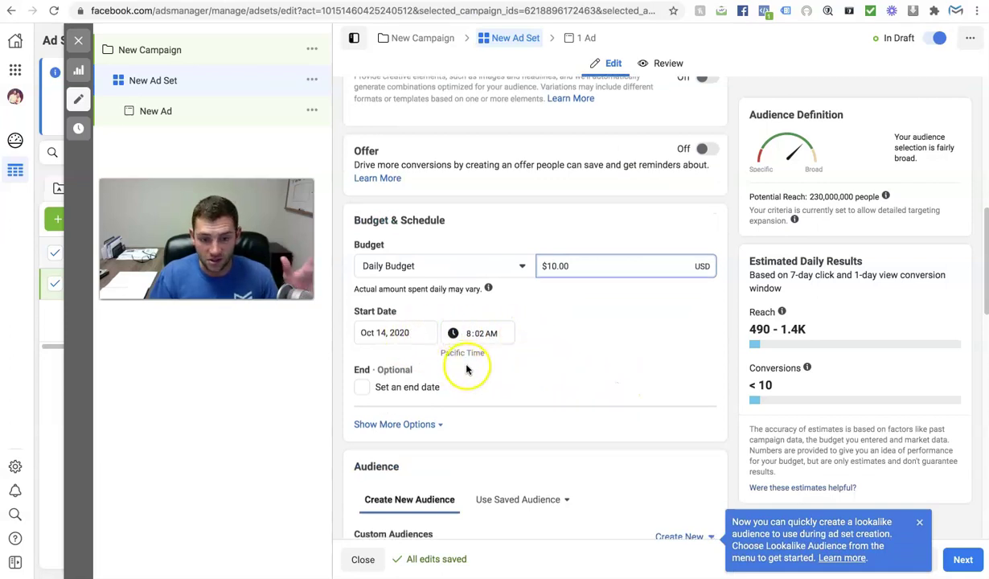
scroll(466, 369, "down", 4)
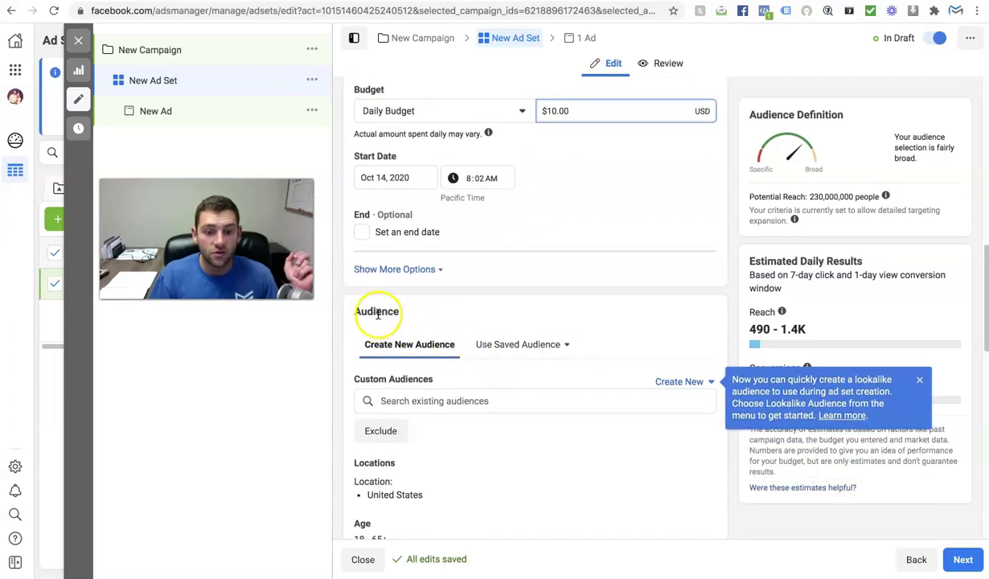
scroll(424, 313, "down", 5)
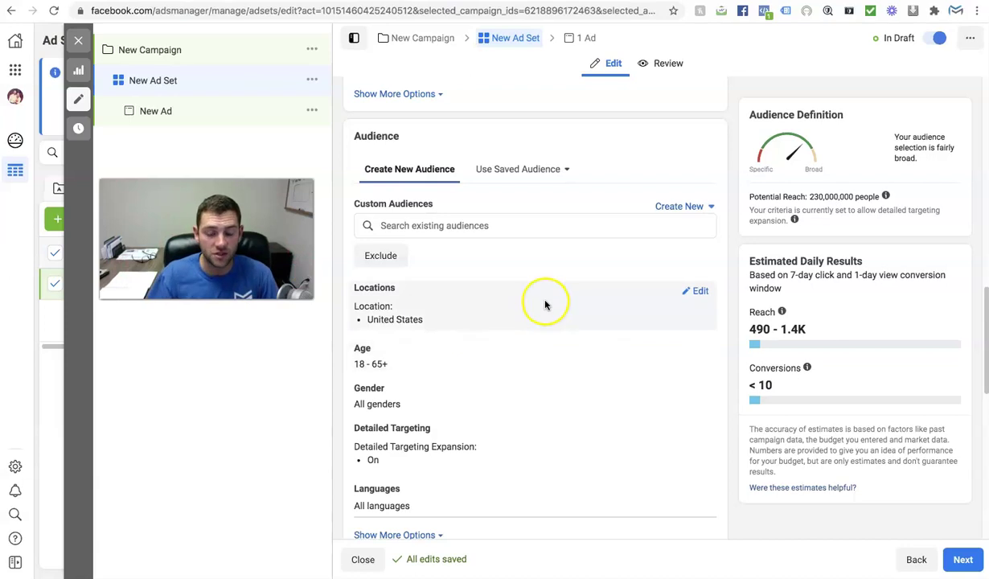
scroll(422, 193, "down", 1)
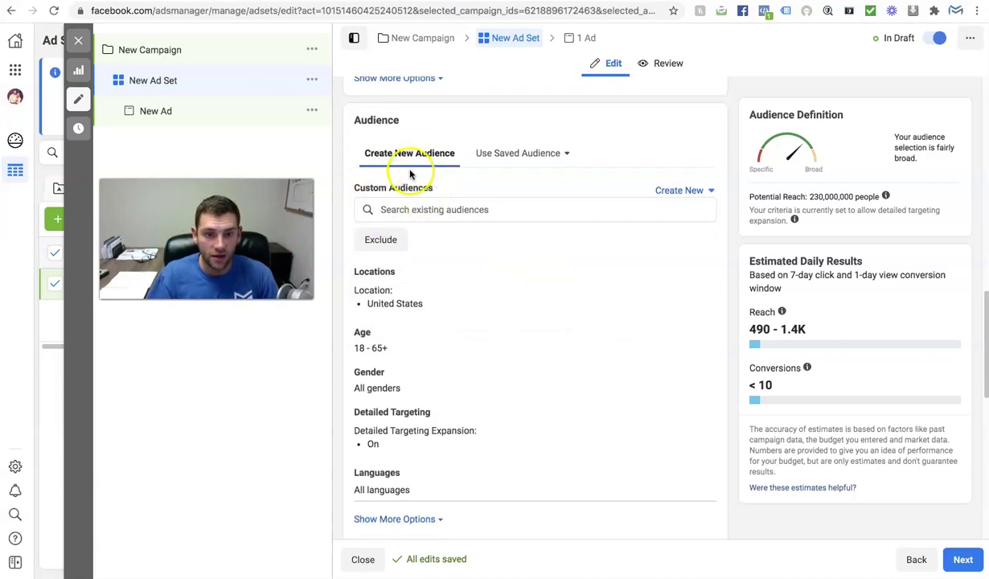
scroll(489, 378, "down", 1)
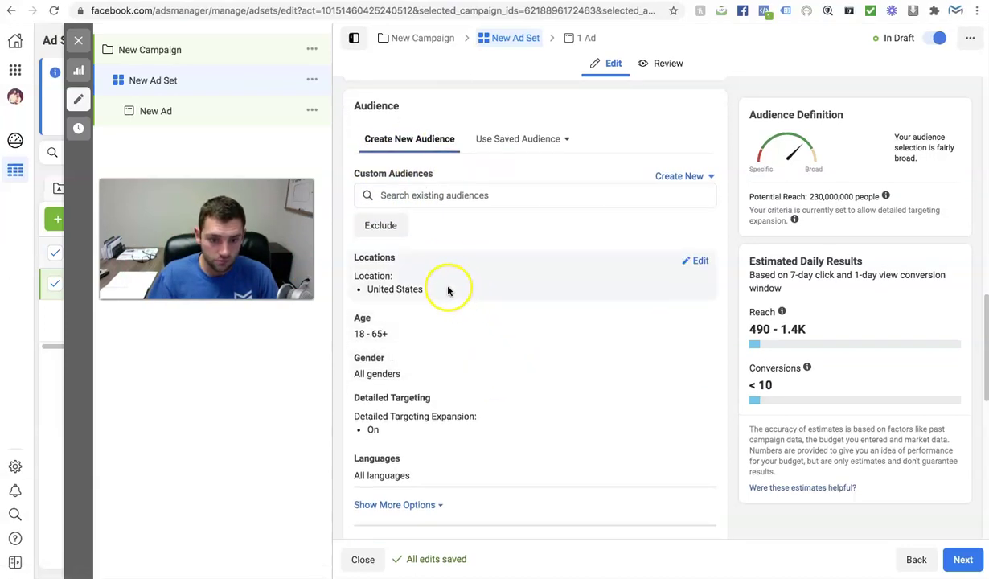
scroll(505, 414, "down", 1)
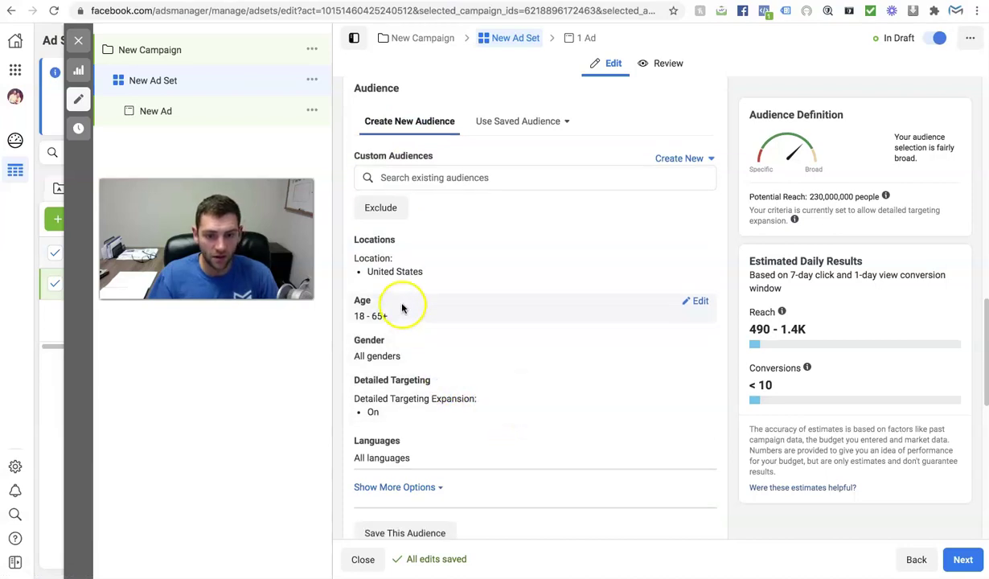
mouse_move(387, 302)
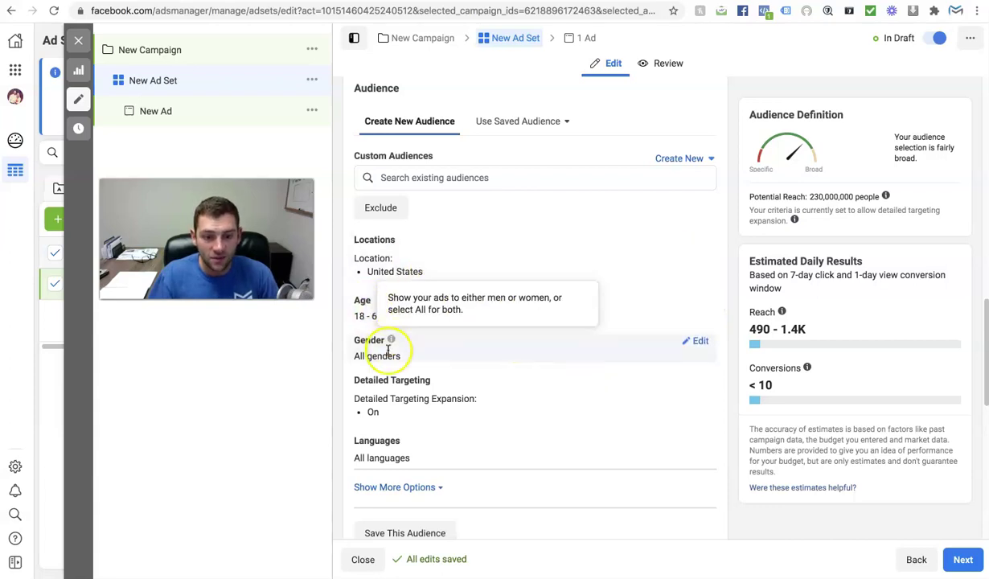
mouse_move(401, 349)
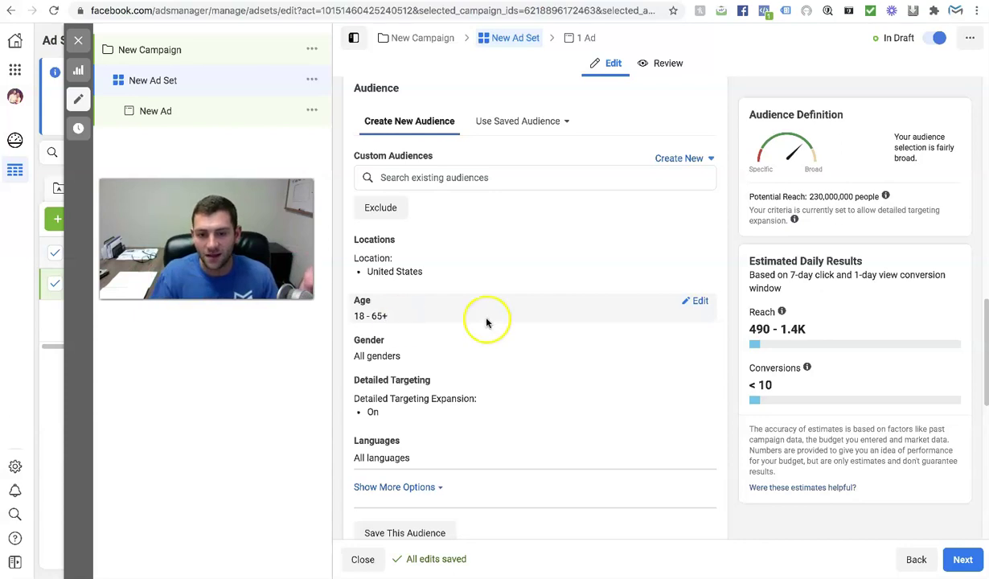
Set the audience's maximum age to 60
left_click(698, 301)
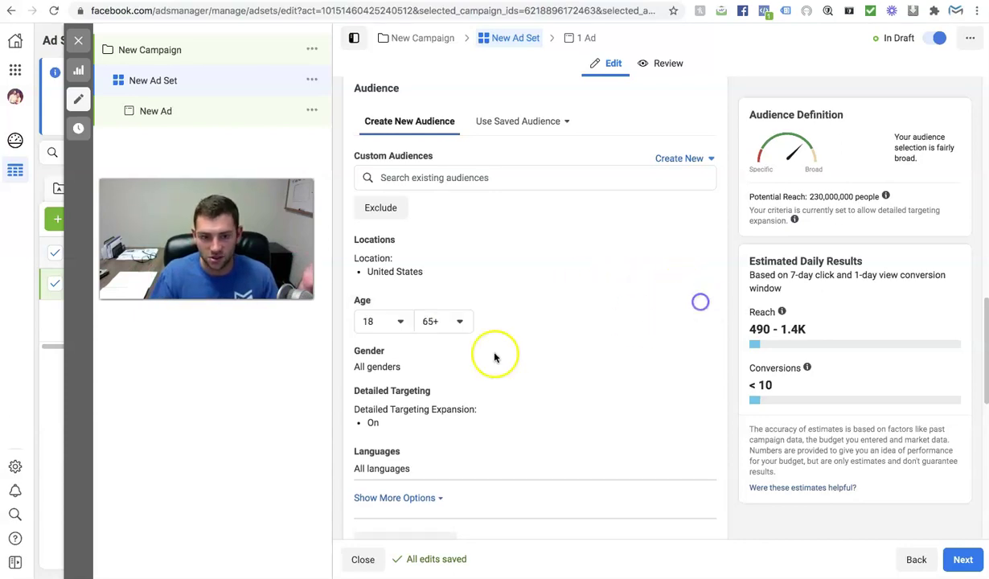
left_click(370, 321)
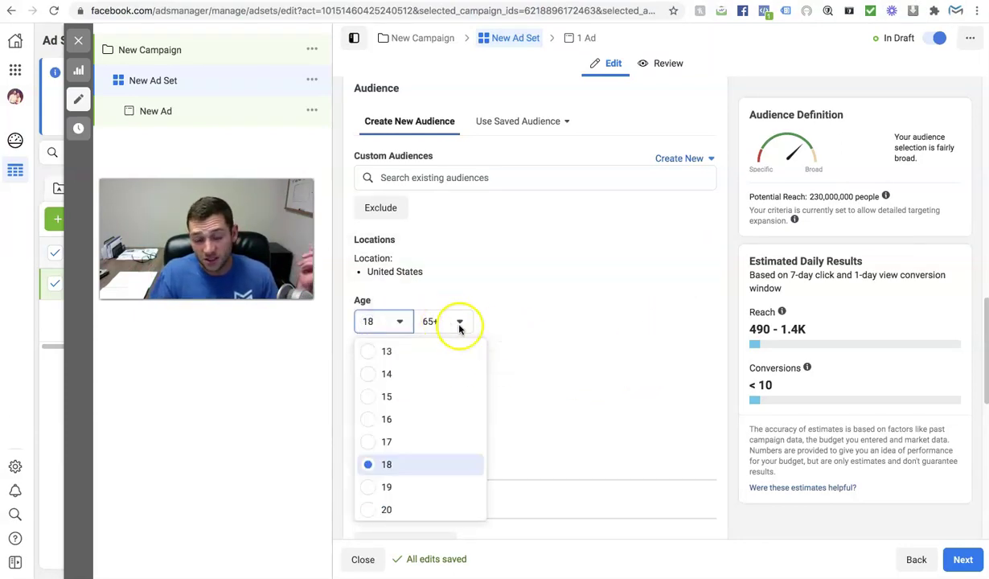
left_click(452, 322)
left_click(452, 321)
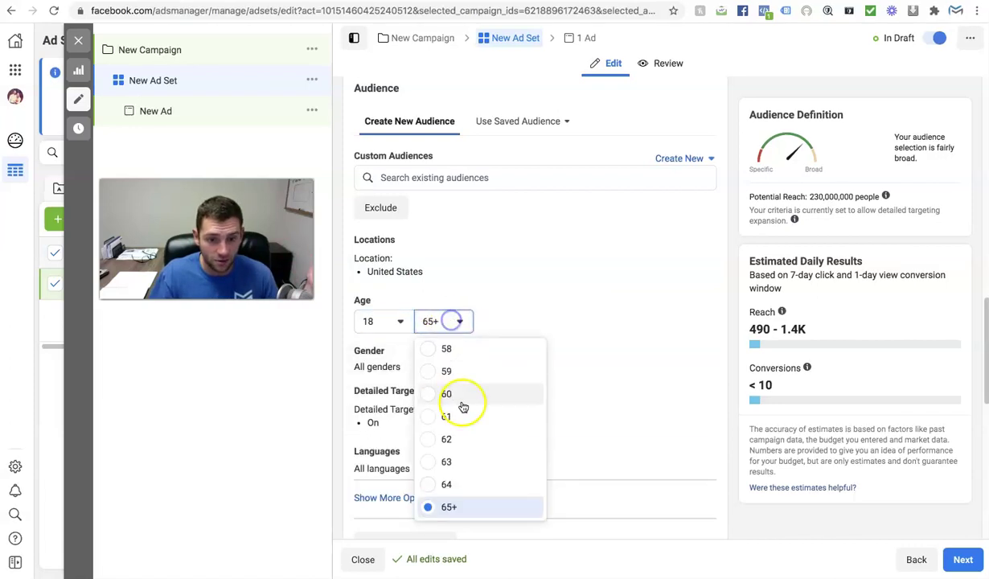
left_click(496, 398)
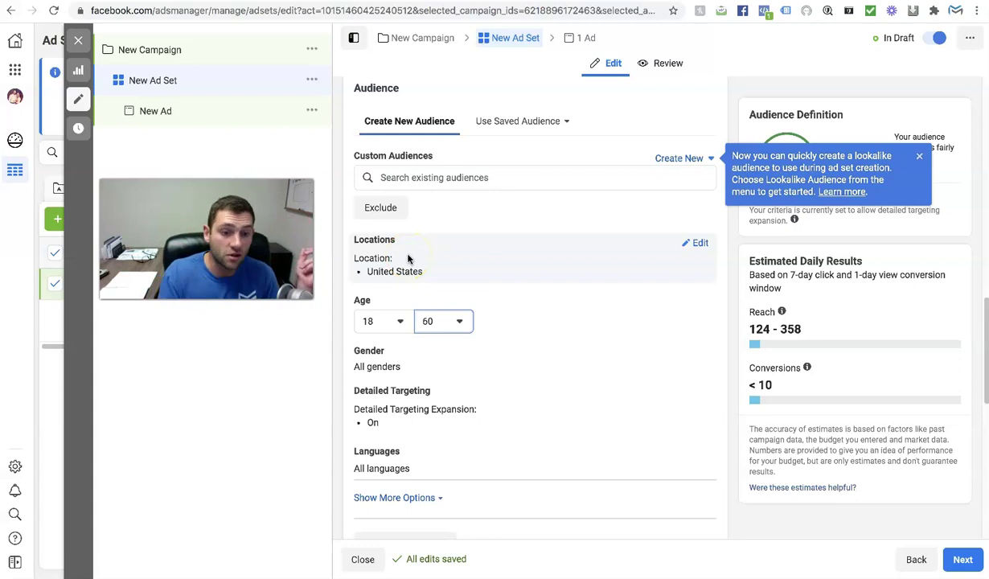
Change the audience location from the United States to Ocean City, New Jersey
left_click(696, 242)
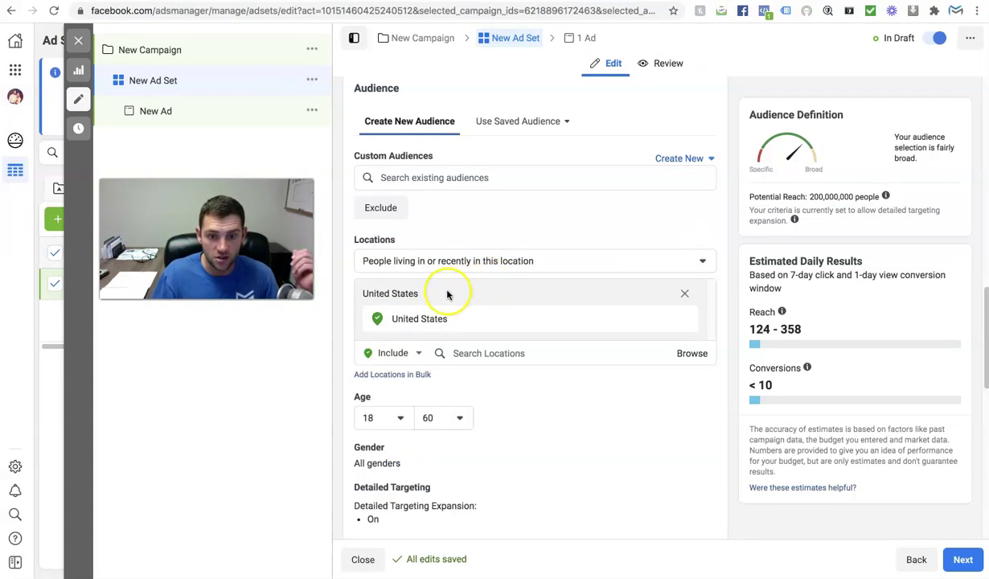
left_click(516, 341)
type("oce")
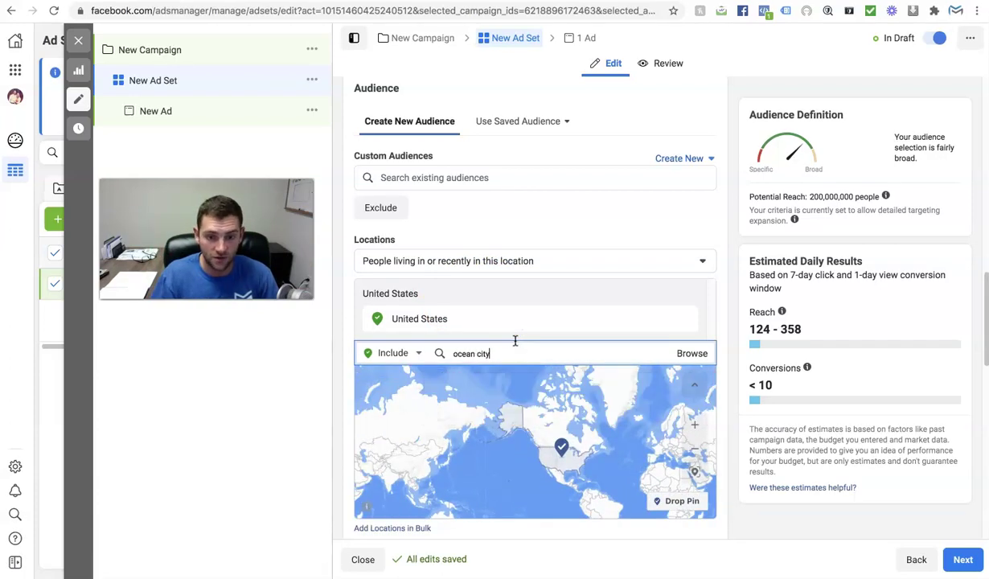
type("an city")
left_click(505, 400)
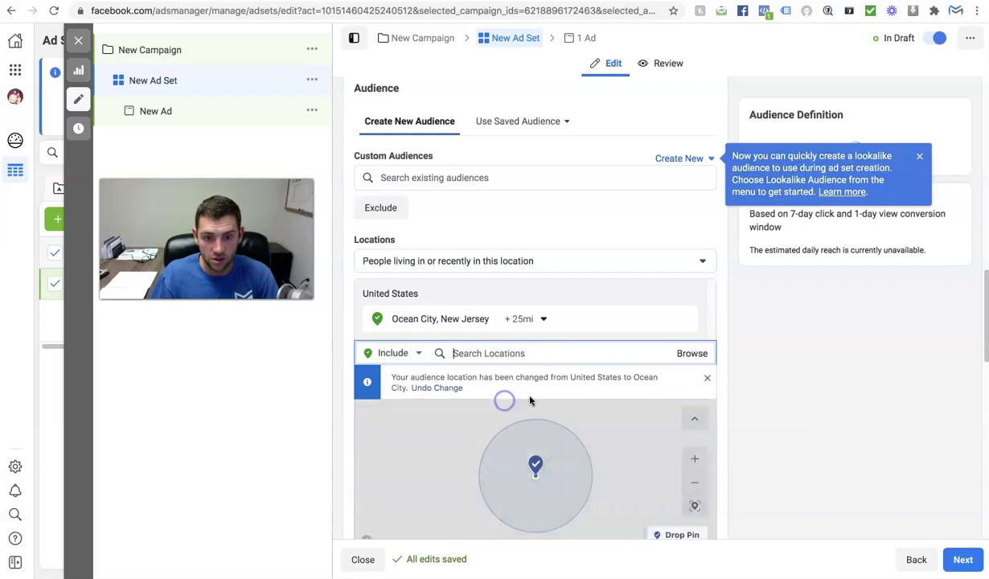
Extend the radius around Ocean City to 50 miles and dismiss the location change notice
left_click(531, 319)
left_click_drag(529, 401, 539, 402)
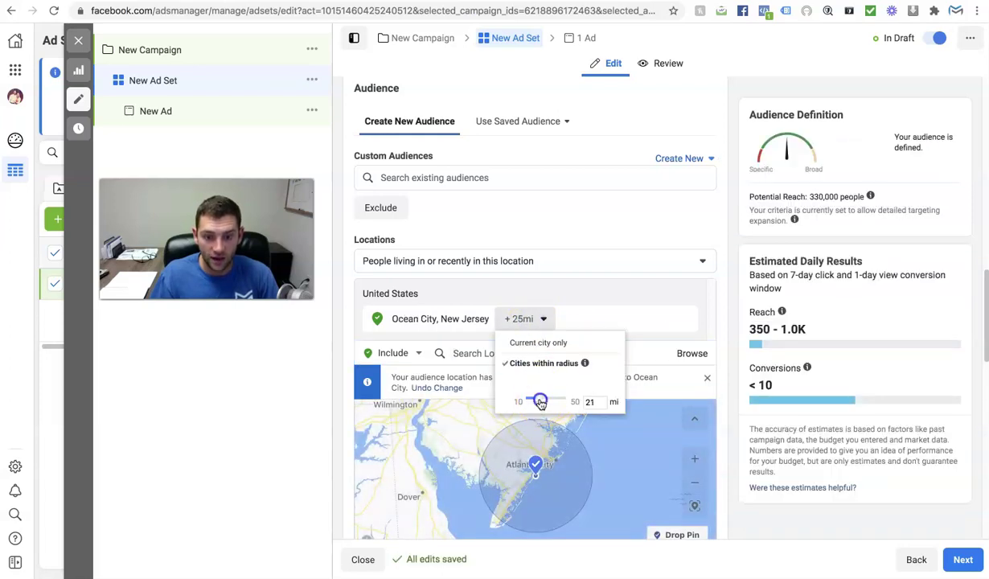
left_click(472, 490)
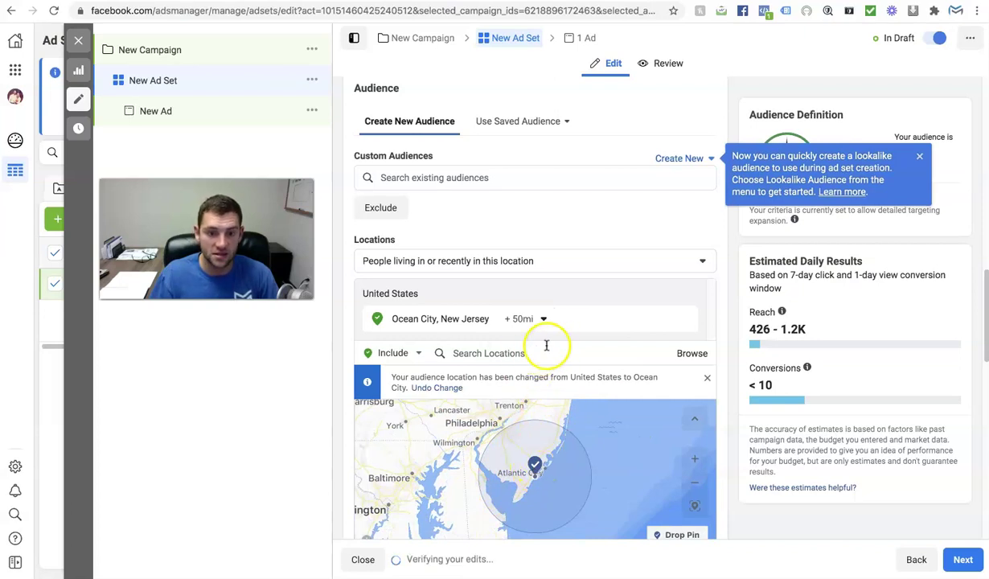
left_click(707, 378)
Close the sign-up pop-up on the webinar registration page, and add the Entrepreneurship interest to the ad set's detailed targeting
scroll(539, 363, "down", 3)
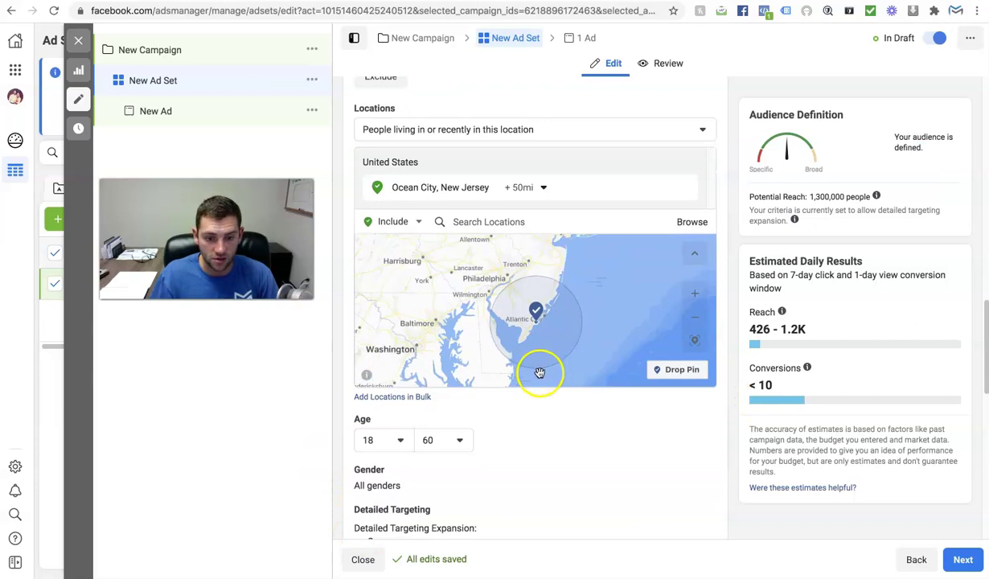
scroll(539, 372, "down", 3)
scroll(647, 494, "down", 3)
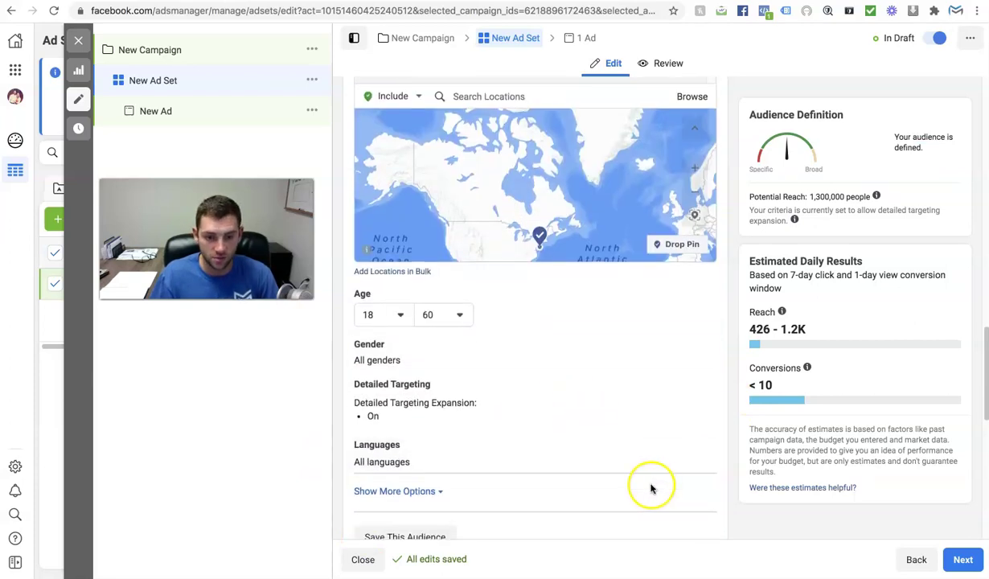
scroll(651, 488, "down", 1)
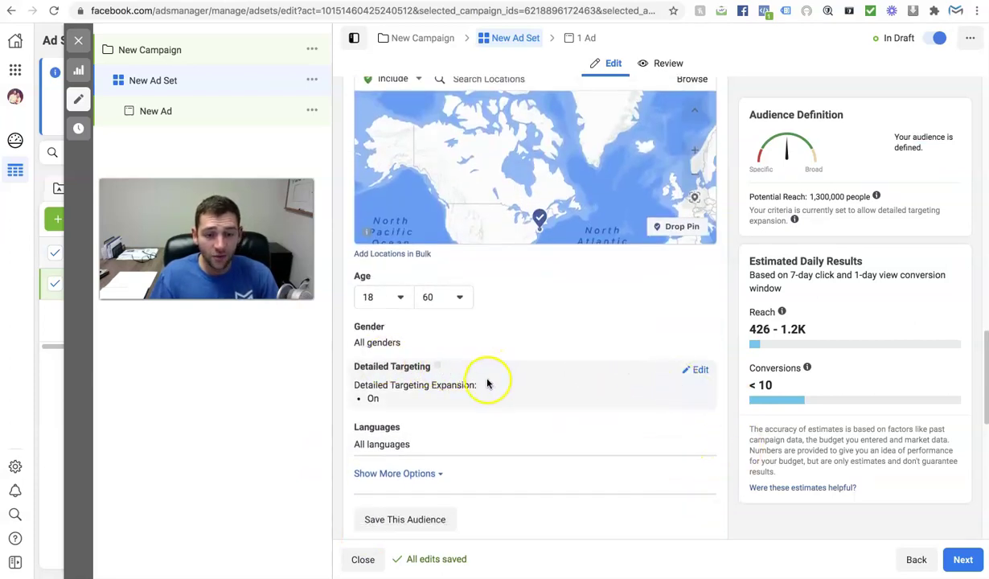
left_click(697, 369)
scroll(456, 426, "down", 1)
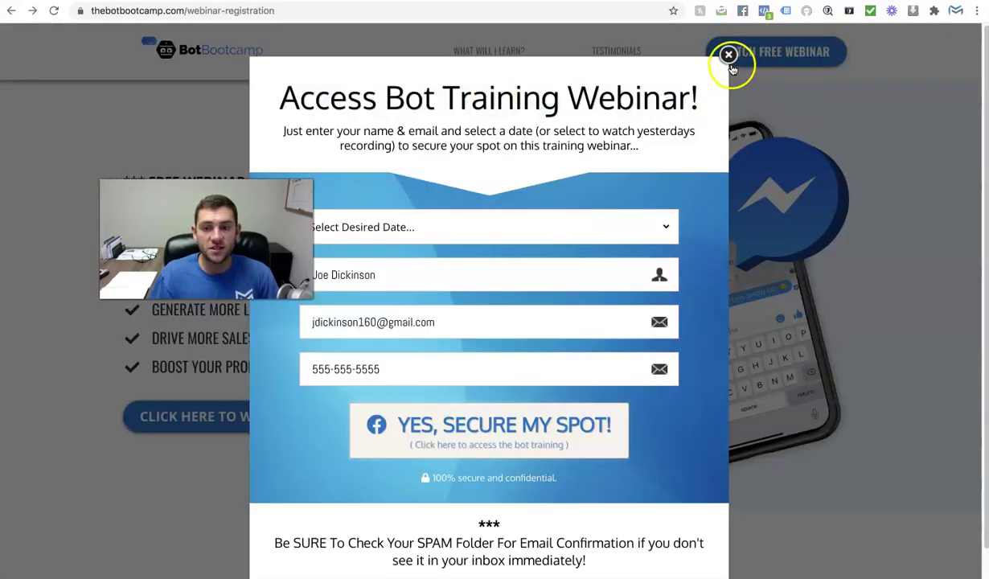
left_click(729, 54)
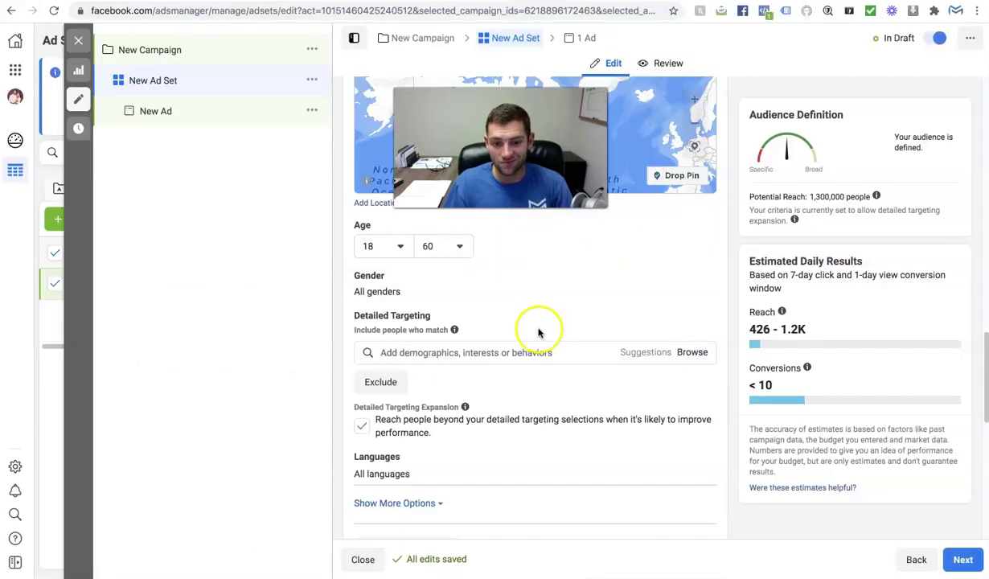
scroll(460, 344, "down", 1)
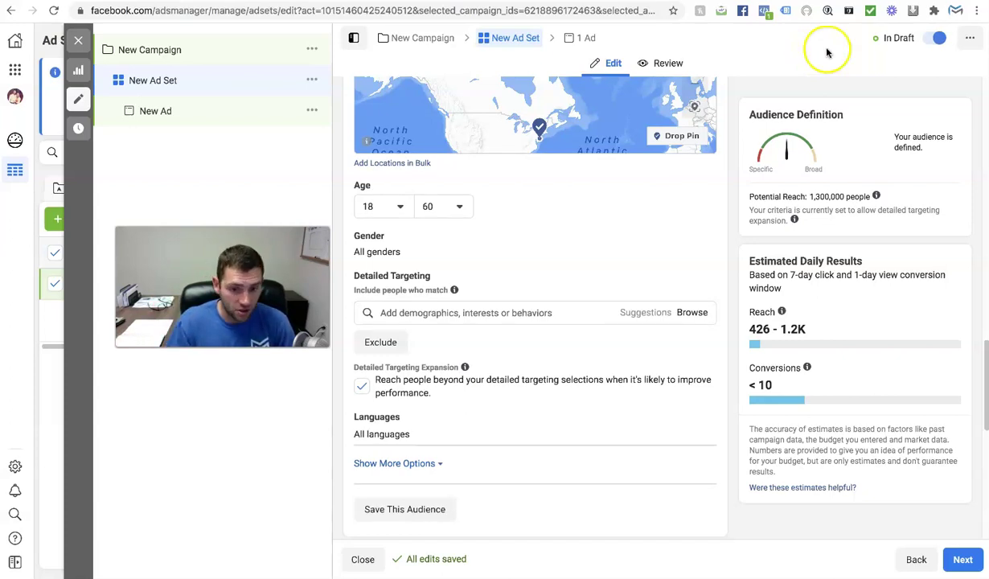
left_click(415, 313)
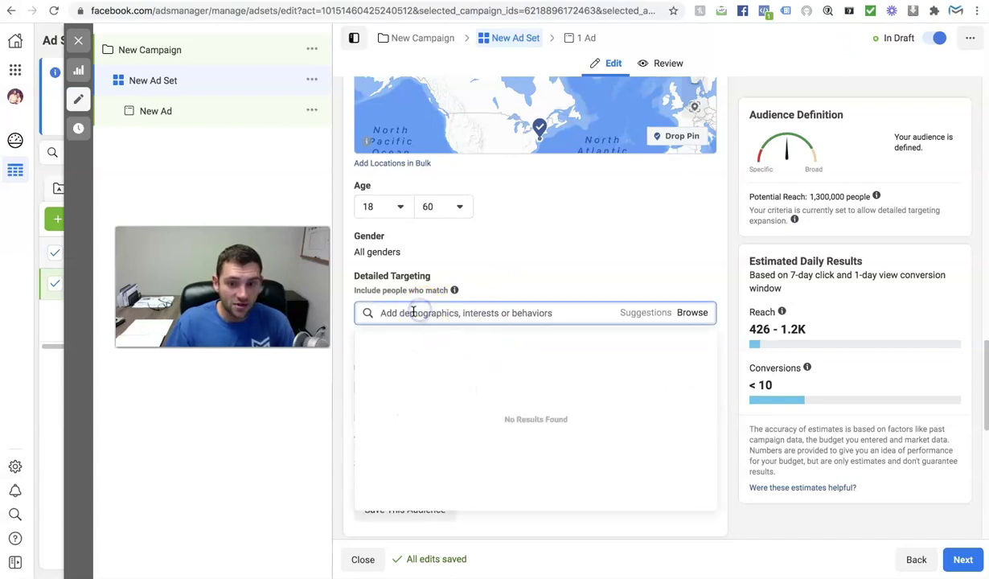
type("entrepreneur")
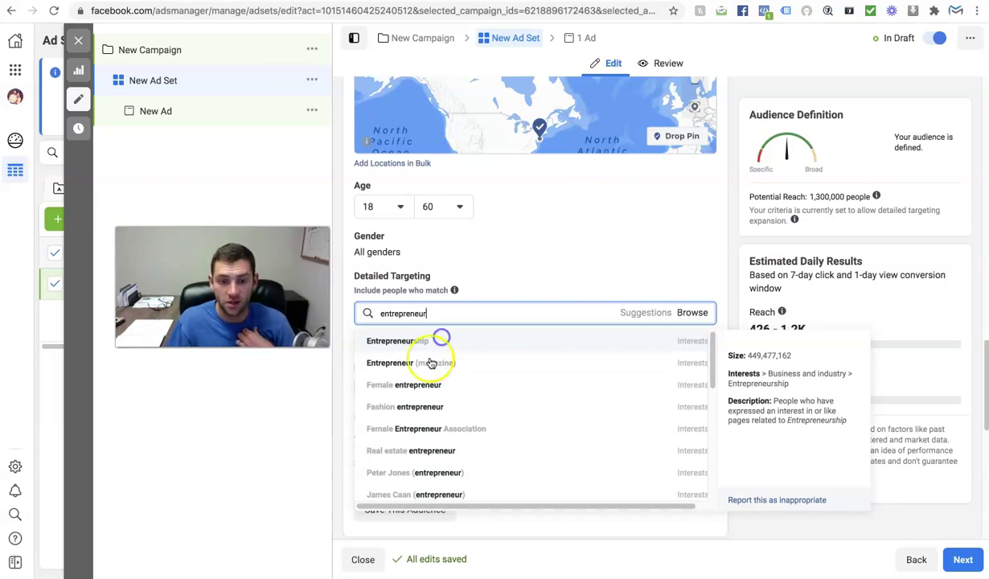
left_click(435, 341)
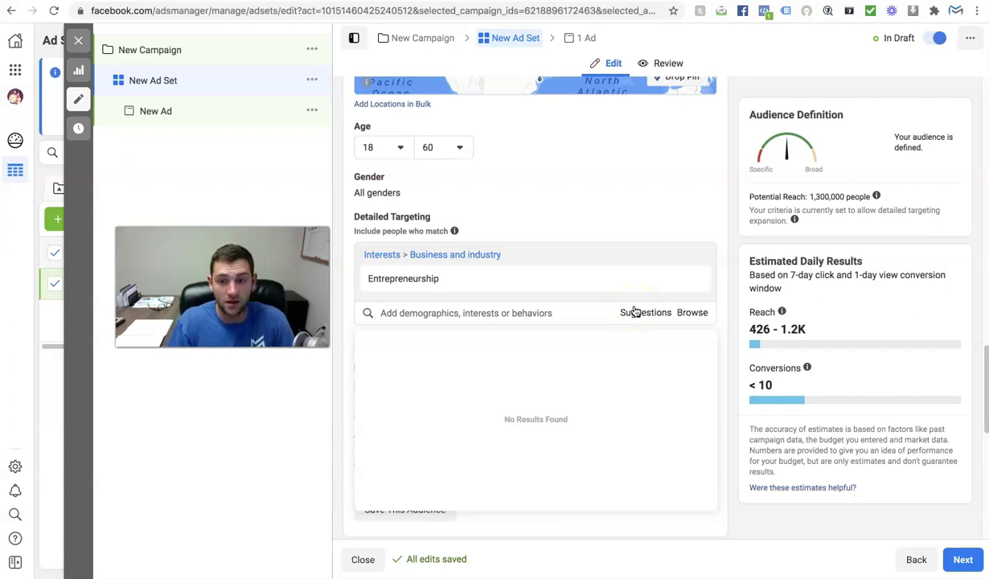
Add Small business owners, Business Owner and Owner and CEO to the ad set's detailed targeting from the suggestions
left_click(634, 311)
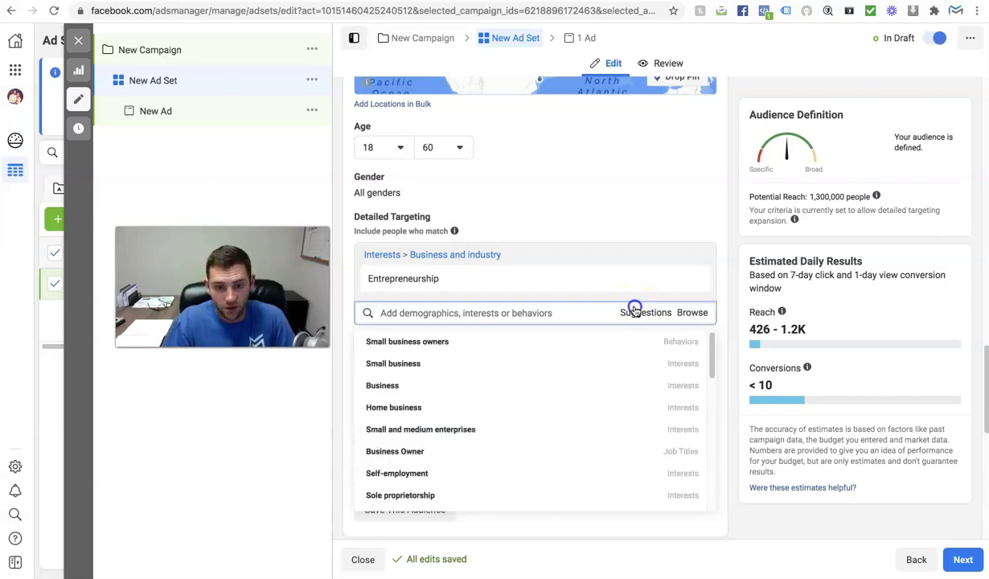
left_click(527, 347)
mouse_move(534, 391)
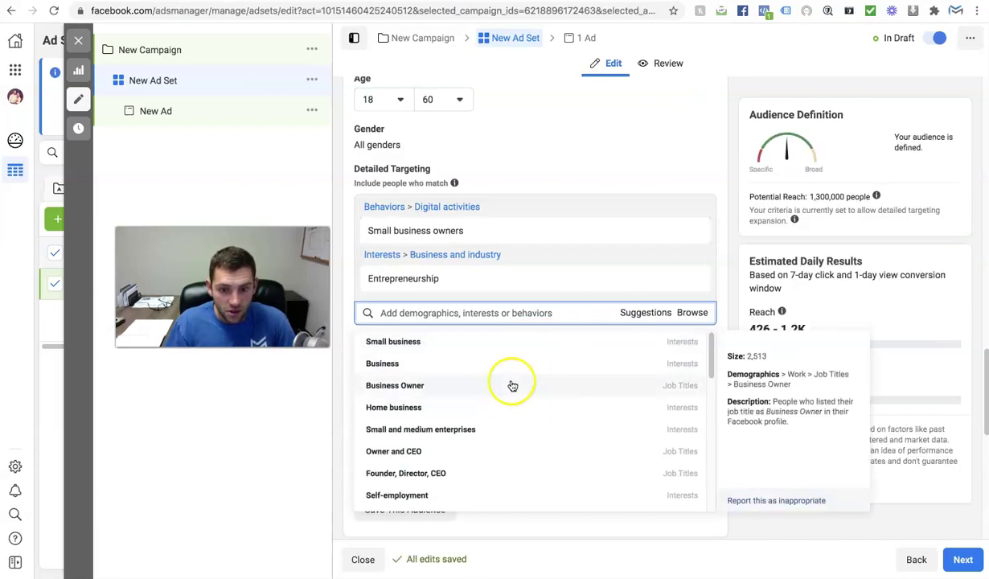
left_click(666, 391)
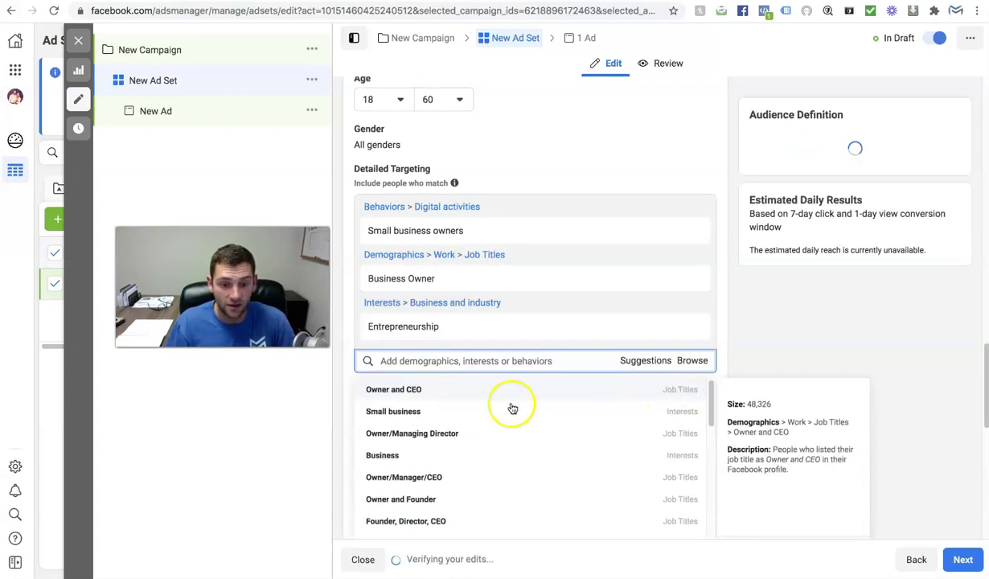
left_click(436, 389)
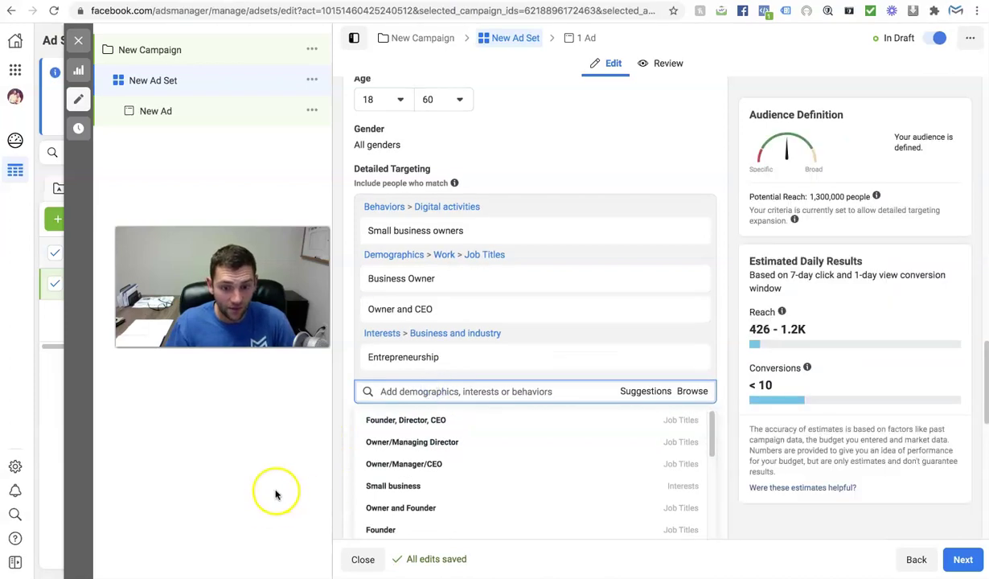
mouse_move(474, 453)
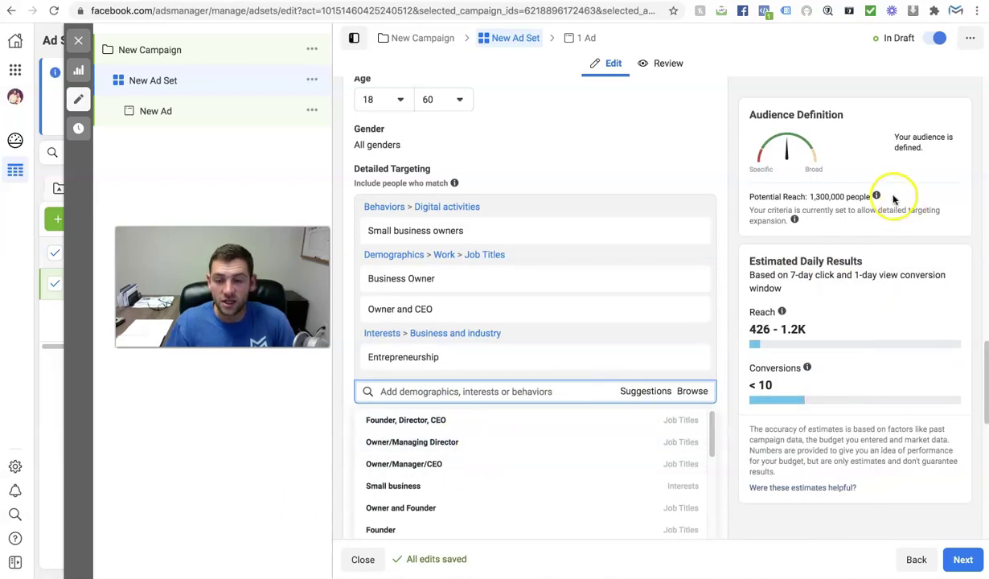
left_click_drag(782, 196, 845, 196)
left_click(844, 196)
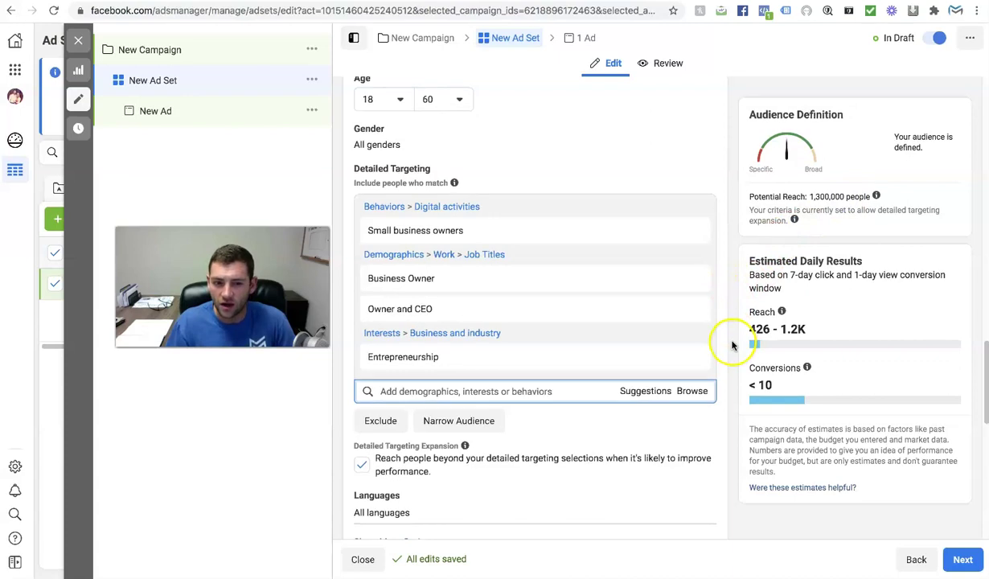
Narrow the audience to people who must also match the Social media marketing interest
scroll(643, 350, "down", 1)
mouse_move(577, 349)
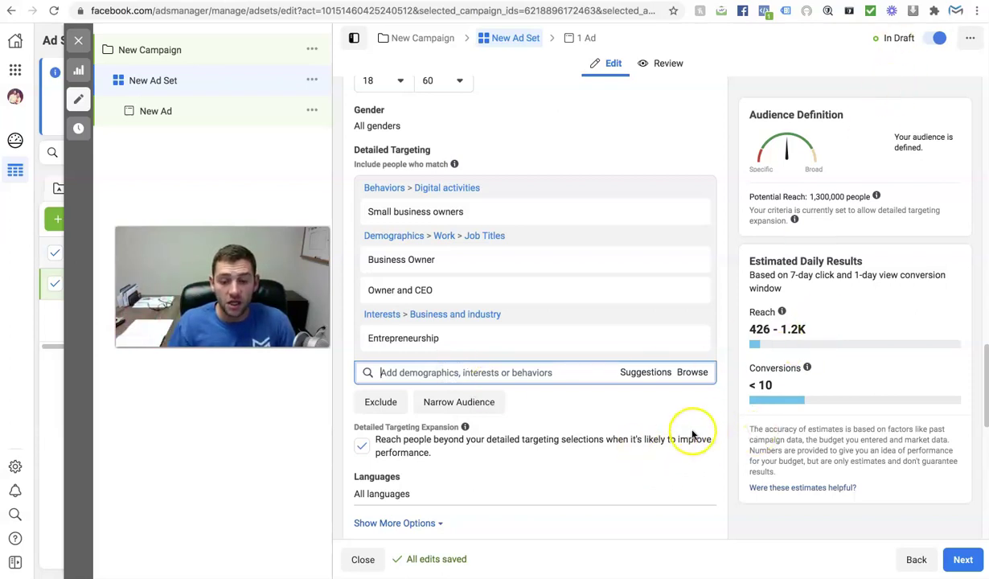
scroll(707, 411, "down", 1)
mouse_move(416, 205)
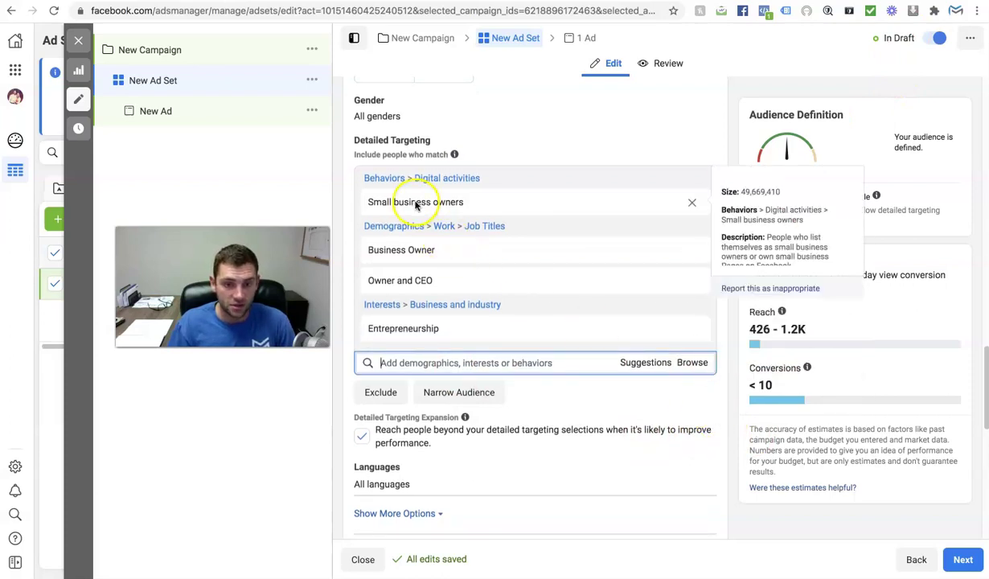
mouse_move(418, 285)
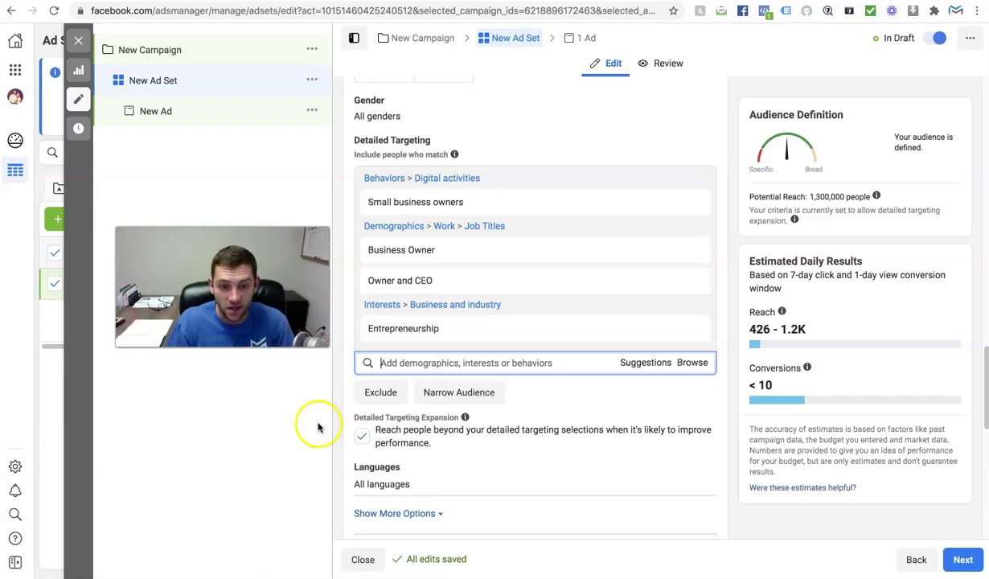
left_click(469, 394)
left_click(438, 408)
type("social media ma")
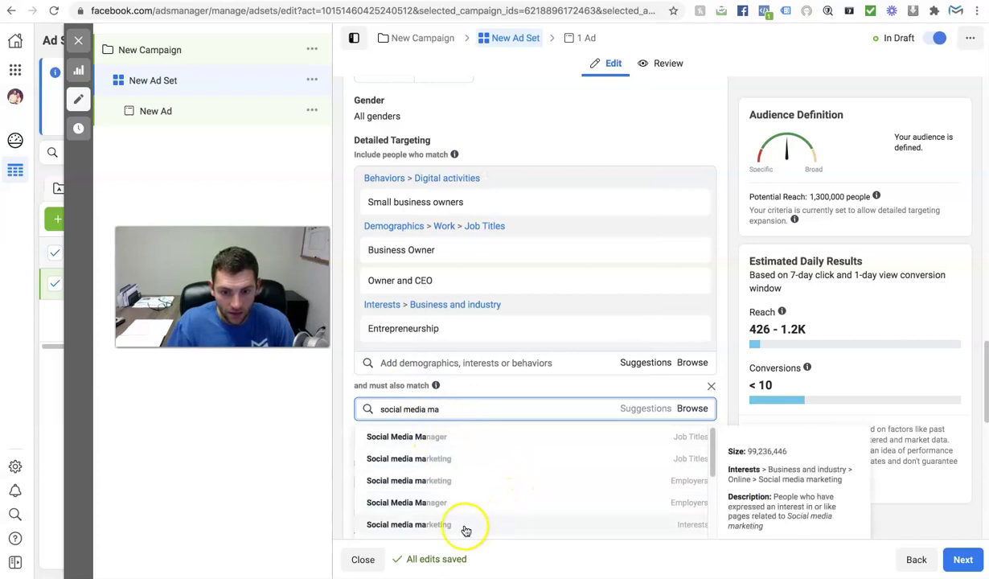
left_click(440, 525)
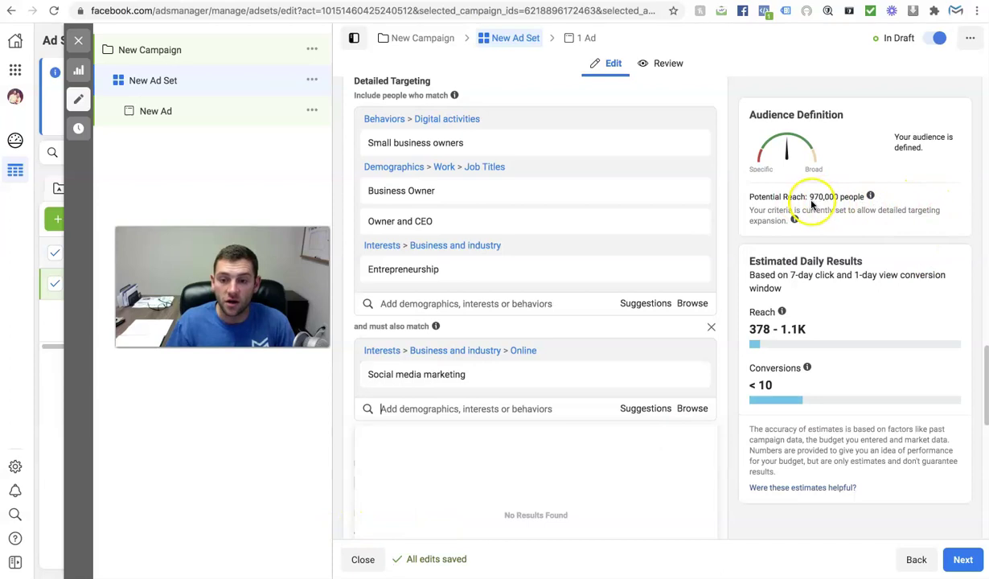
left_click_drag(826, 199, 828, 196)
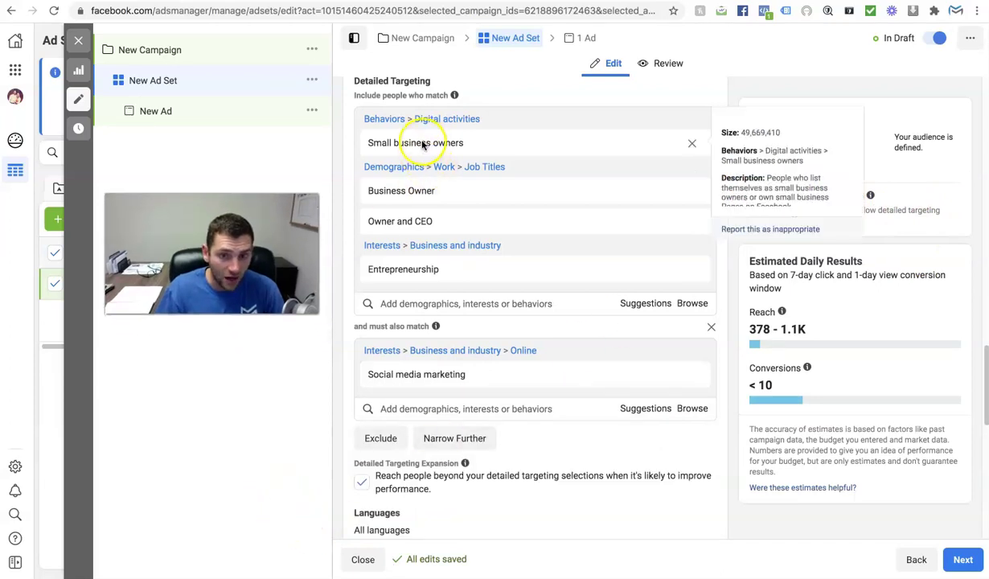
Remove the Social media marketing narrowing condition from the detailed targeting
scroll(418, 362, "down", 1)
mouse_move(505, 364)
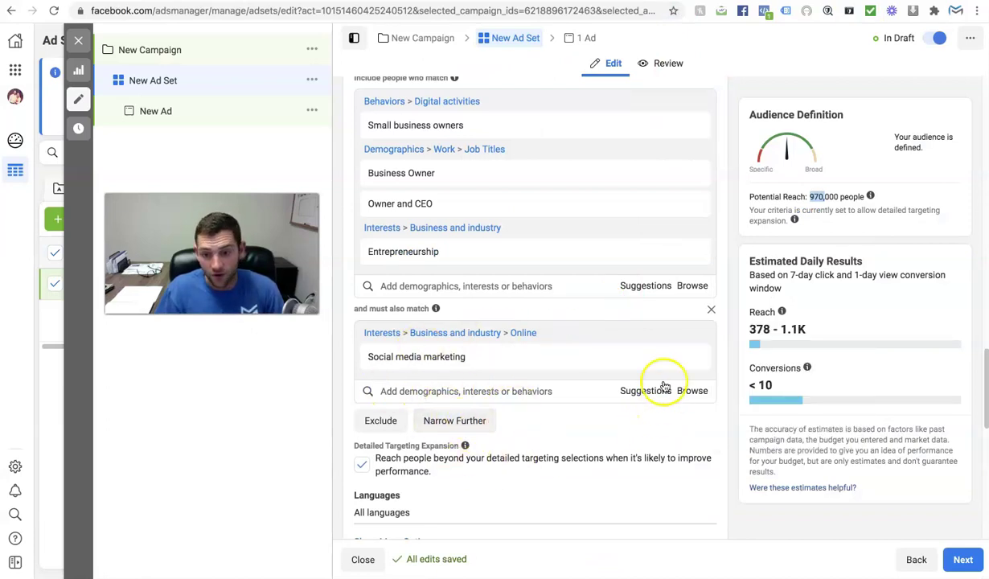
left_click(708, 310)
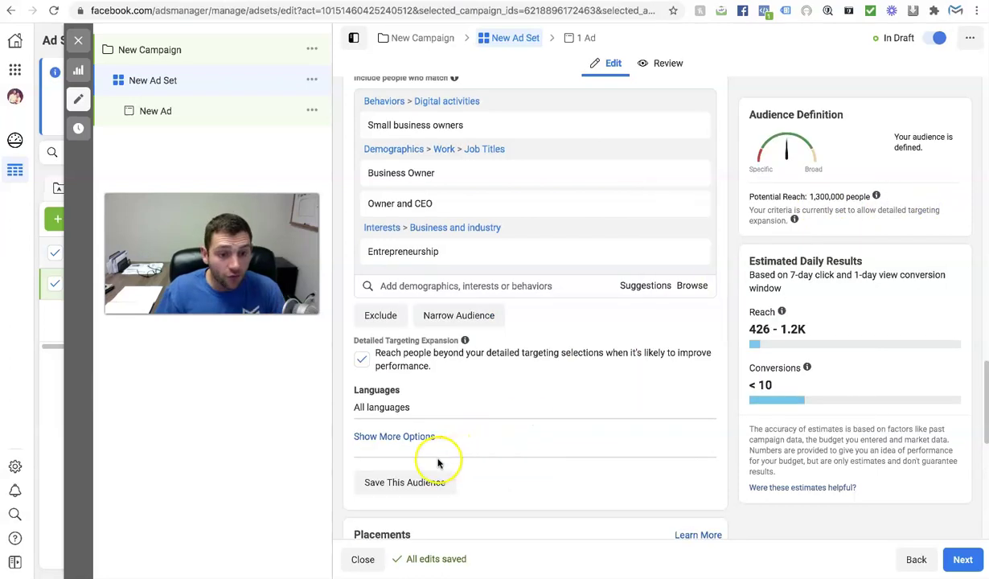
Keep automatic placements and the Conversions delivery optimization, and continue to the ad's setup
scroll(453, 472, "down", 1)
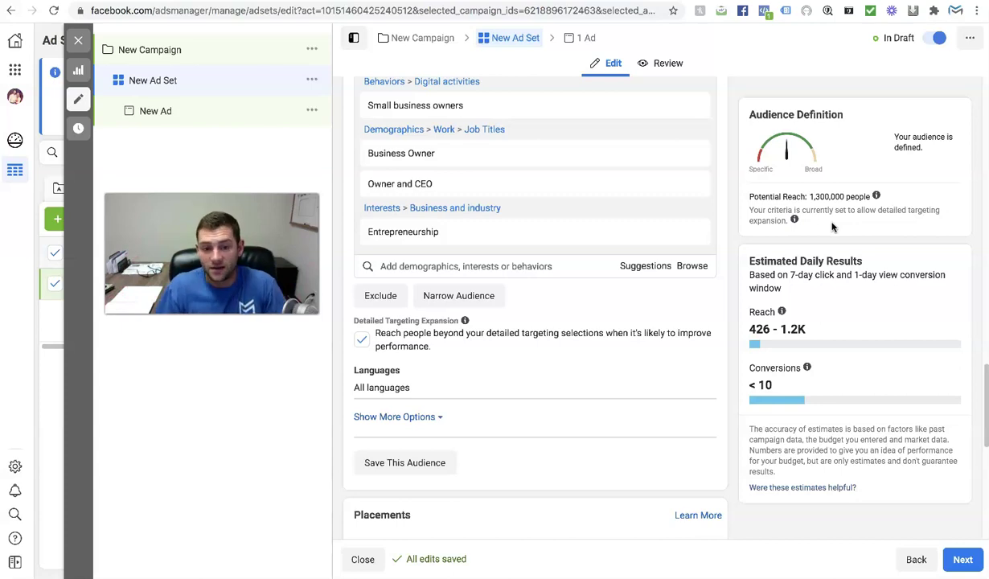
scroll(536, 426, "down", 1)
scroll(592, 345, "down", 4)
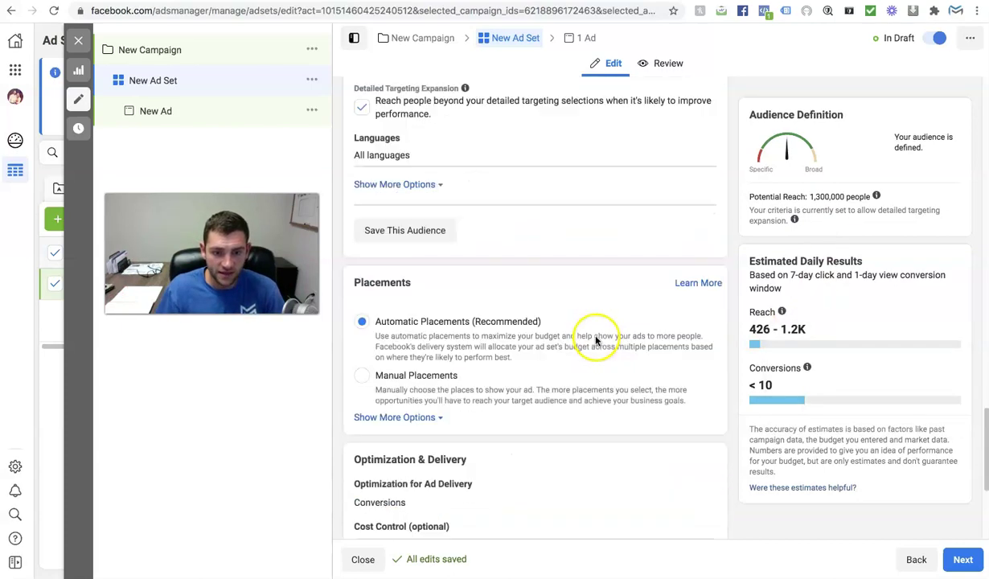
scroll(569, 219, "up", 1)
scroll(448, 217, "down", 2)
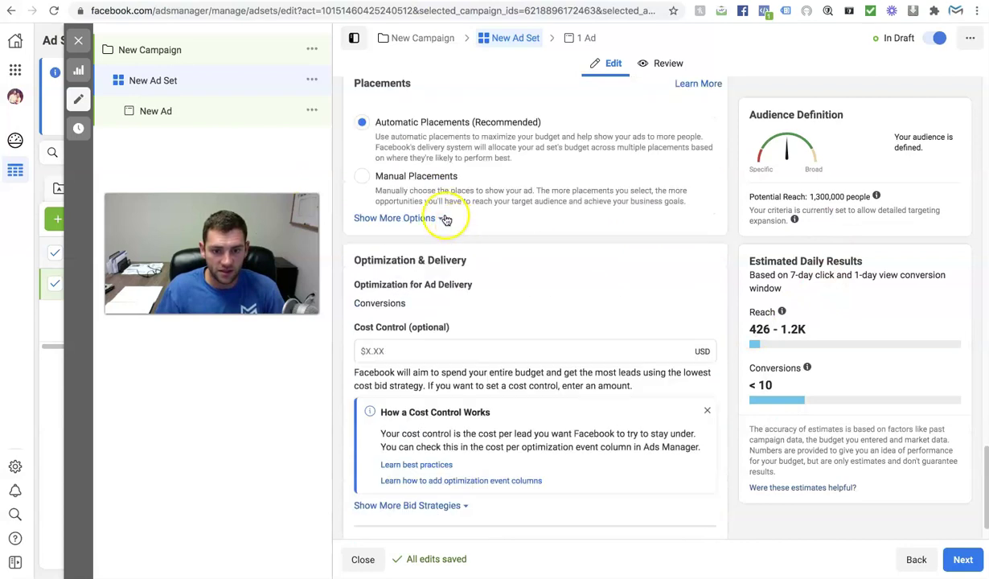
left_click(958, 560)
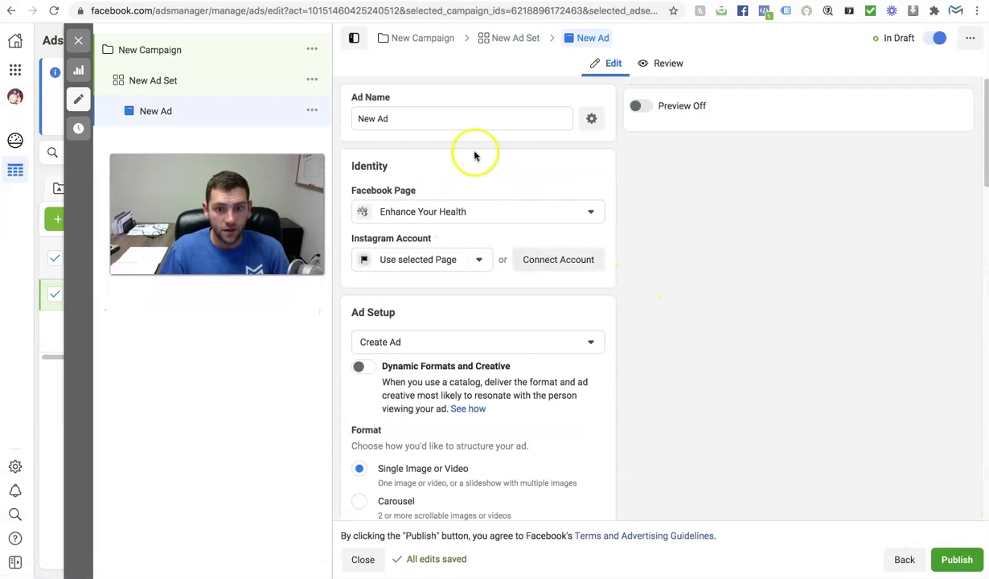
Set the ad's Facebook Page to Run With Solar Marketing & Funnel System and rename the ad as Ad 1
left_click(414, 211)
type("sol")
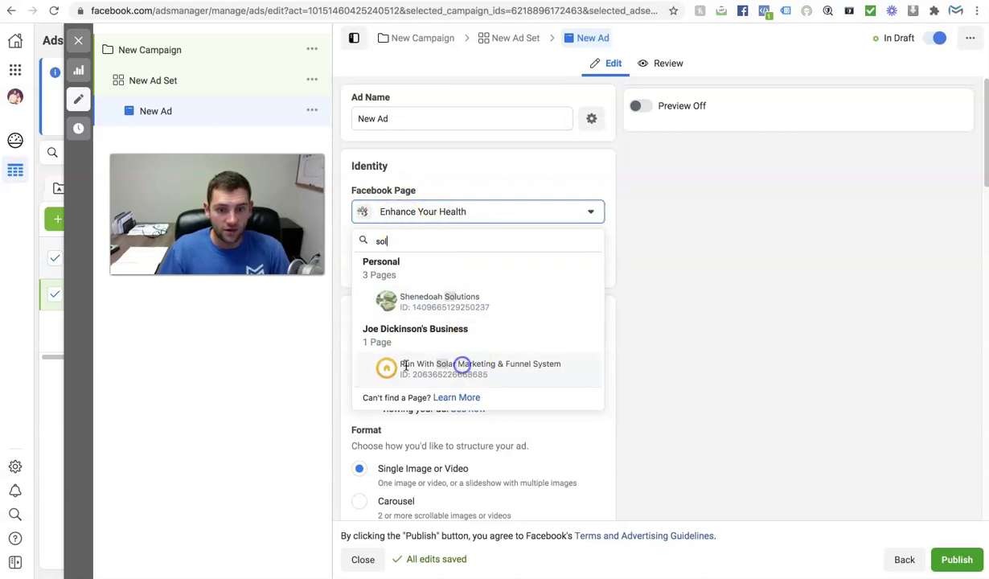
left_click(458, 364)
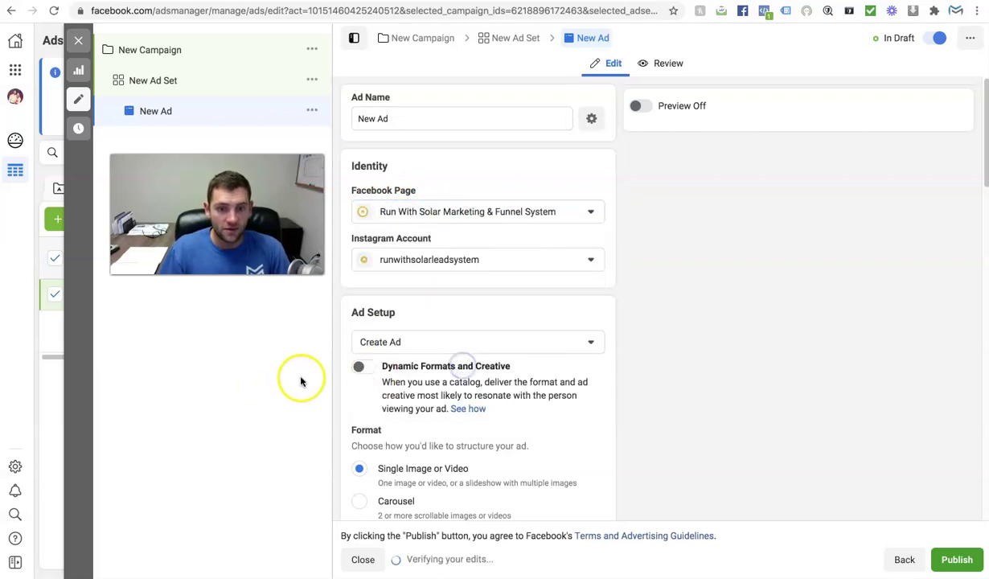
left_click_drag(389, 119, 337, 119)
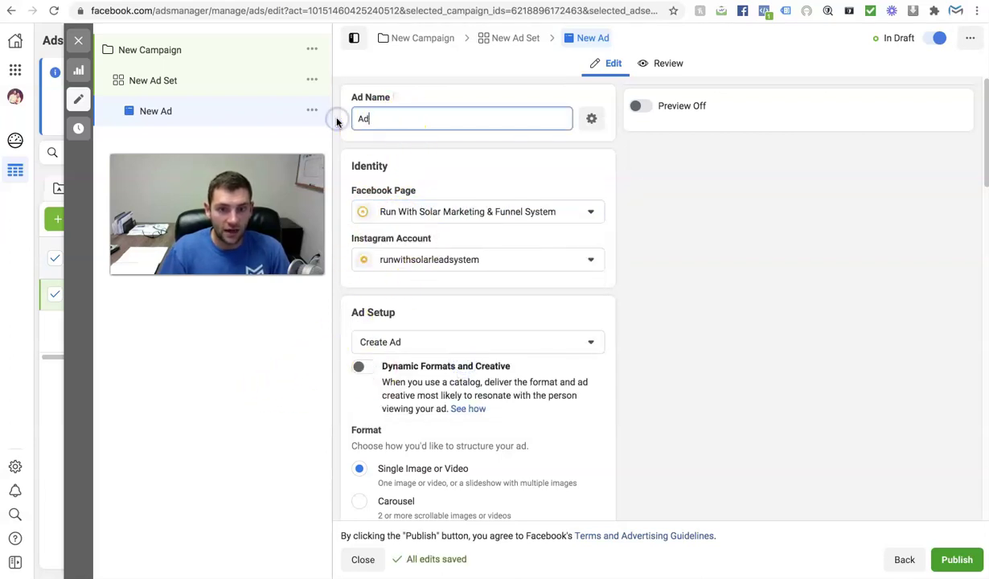
Start adding an image to the single-image ad's creative, opening the account image selection
scroll(470, 332, "down", 3)
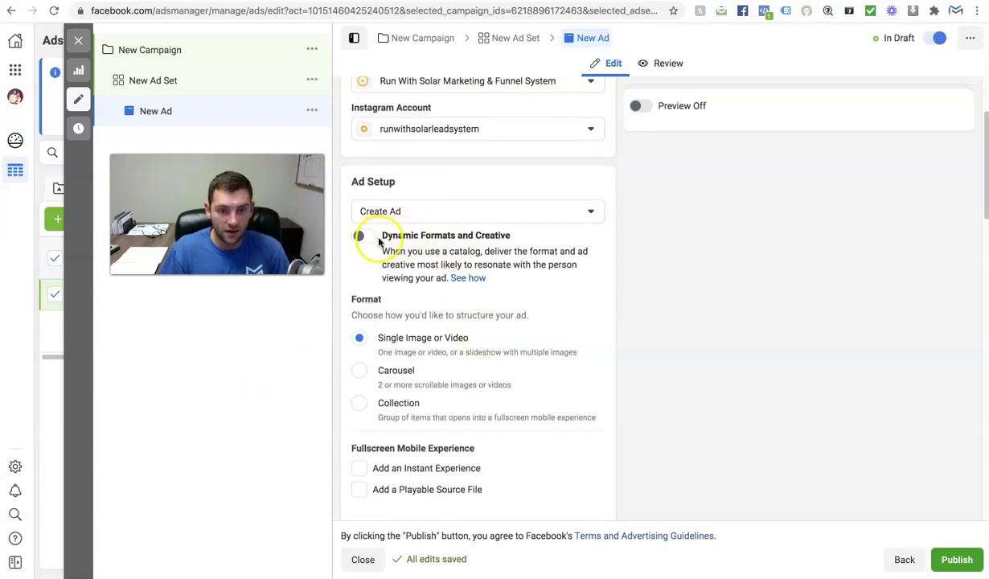
scroll(452, 272, "down", 6)
scroll(480, 364, "down", 6)
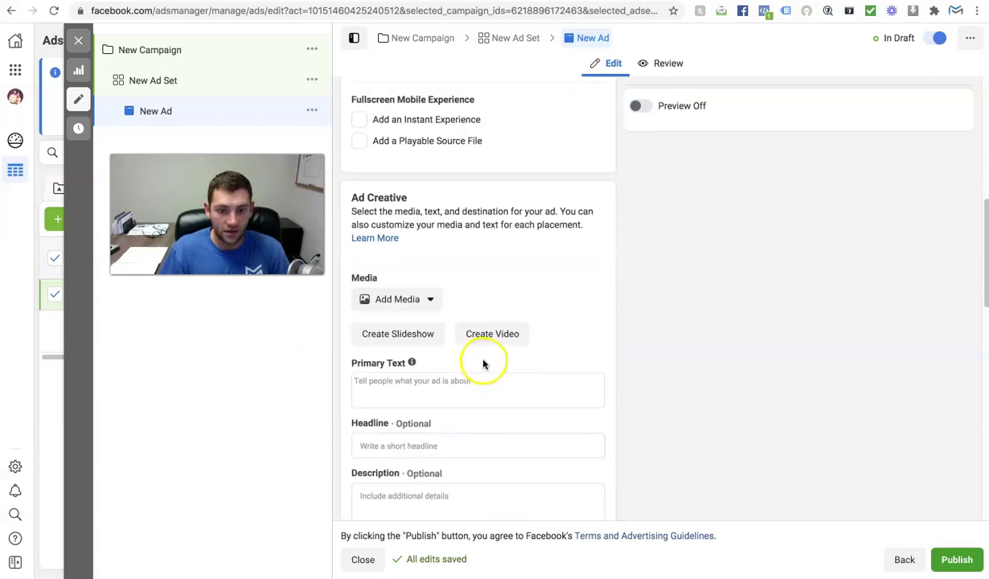
mouse_move(426, 227)
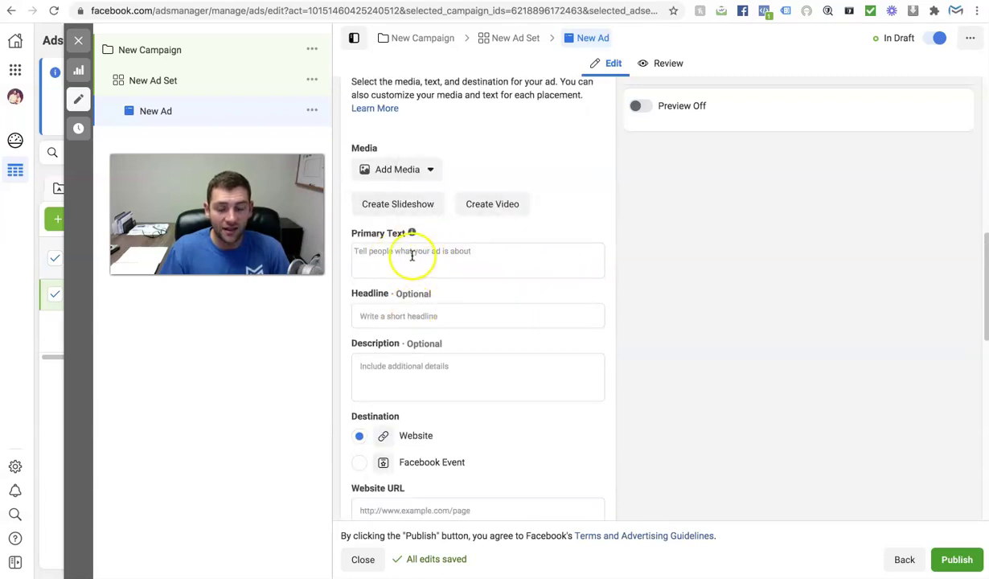
left_click(409, 168)
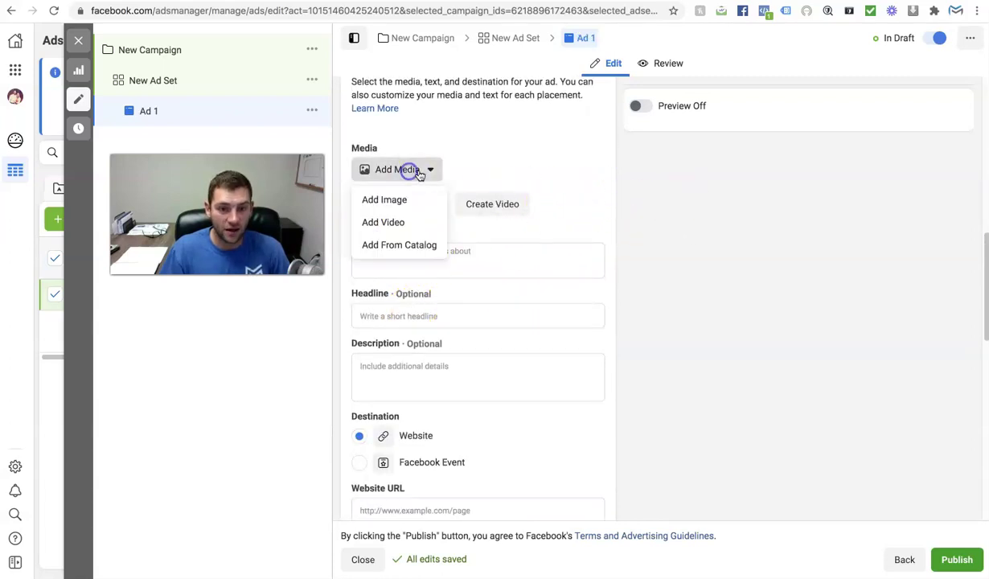
left_click(382, 199)
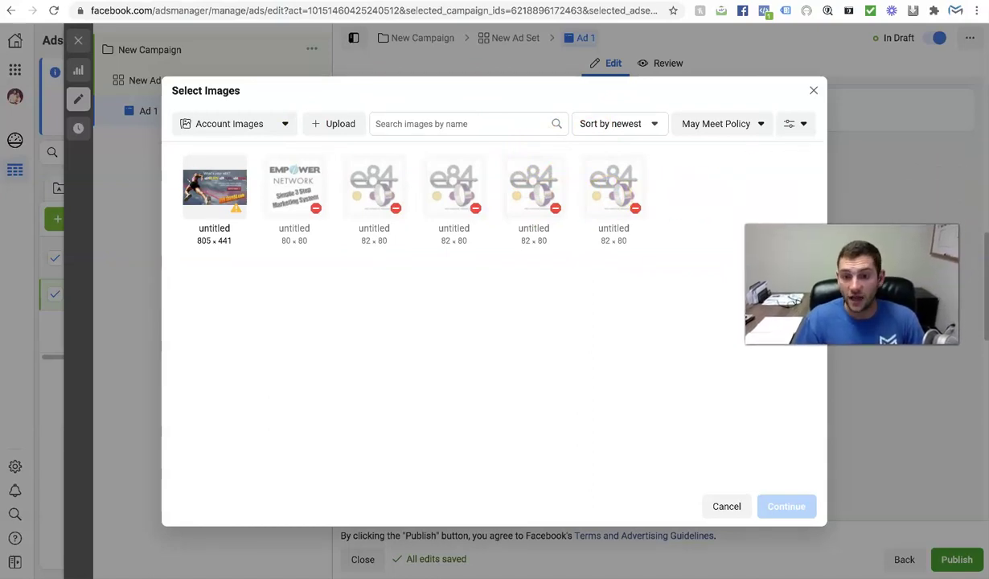
Find Bot4.png on the computer by searching for "bot", upload it and use it as the ad's image
left_click(336, 123)
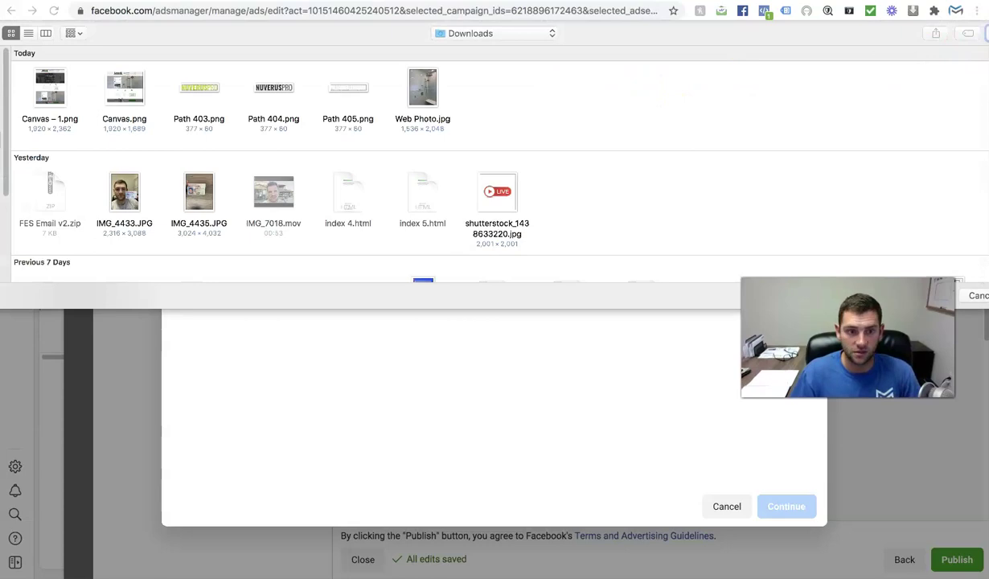
key("super+f")
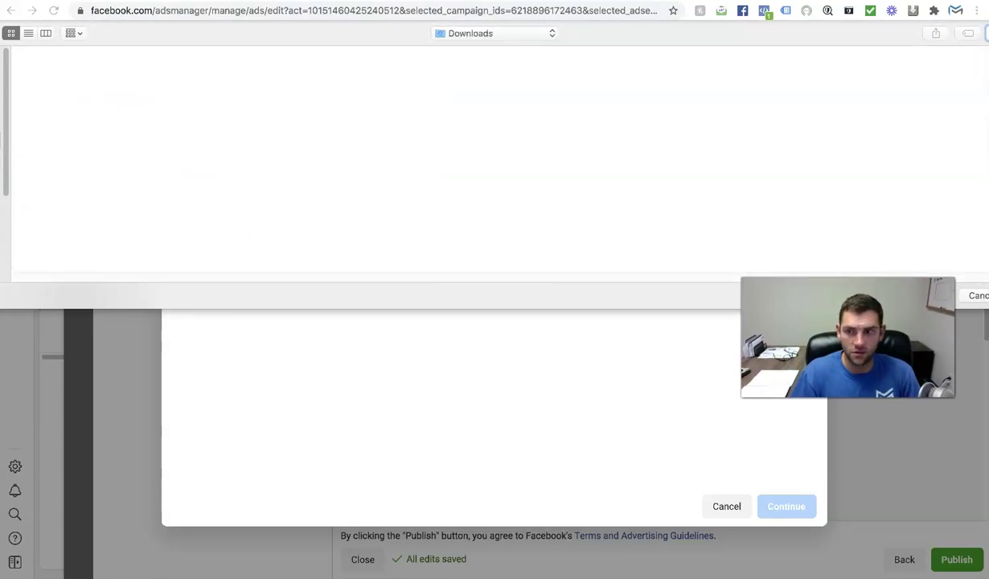
type("bot")
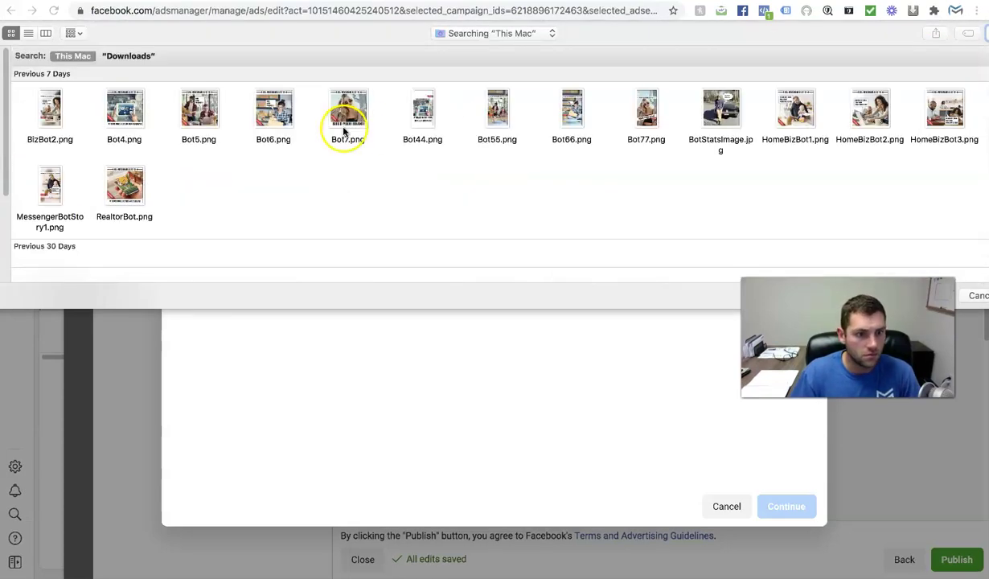
left_click(126, 110)
key("Return")
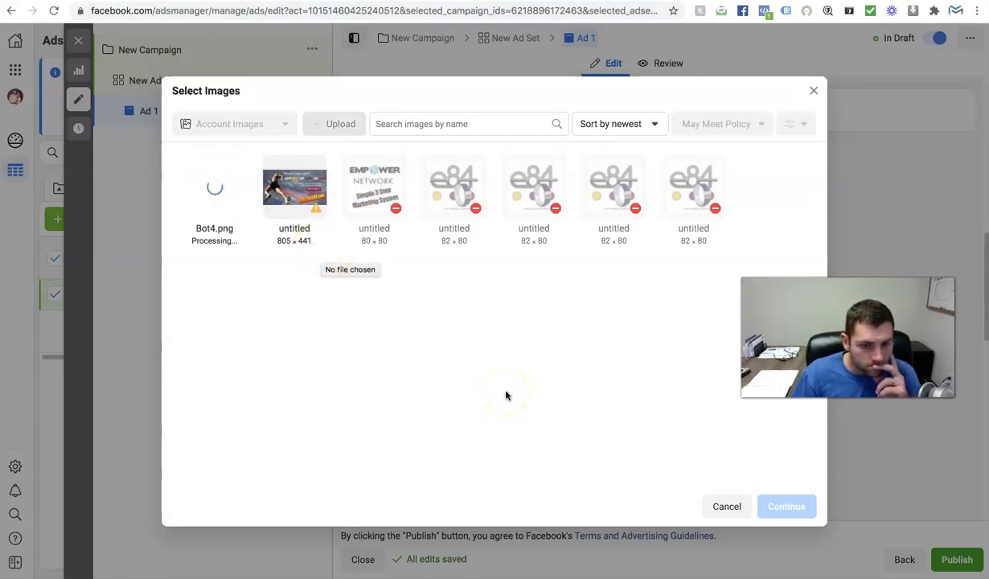
left_click(212, 188)
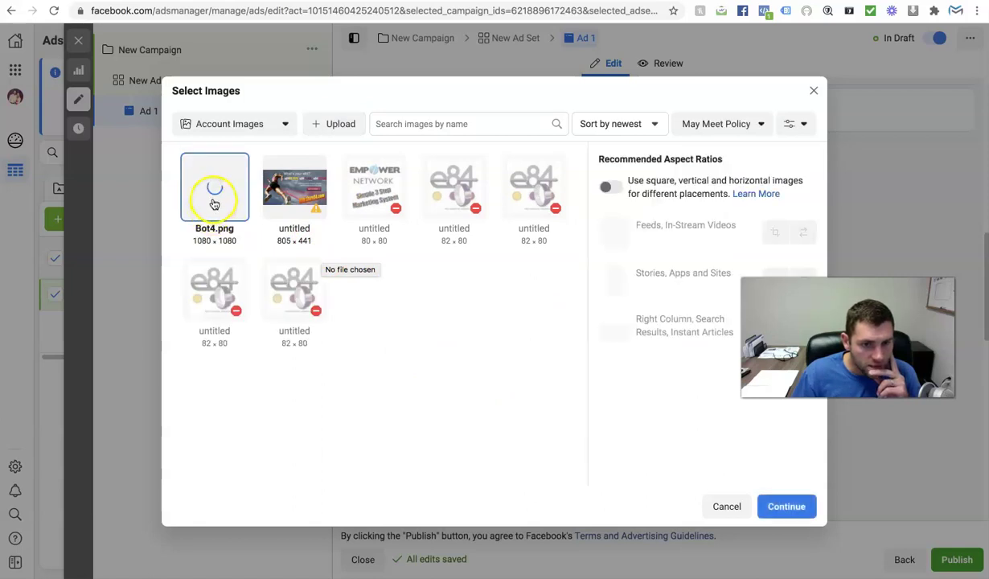
left_click(788, 507)
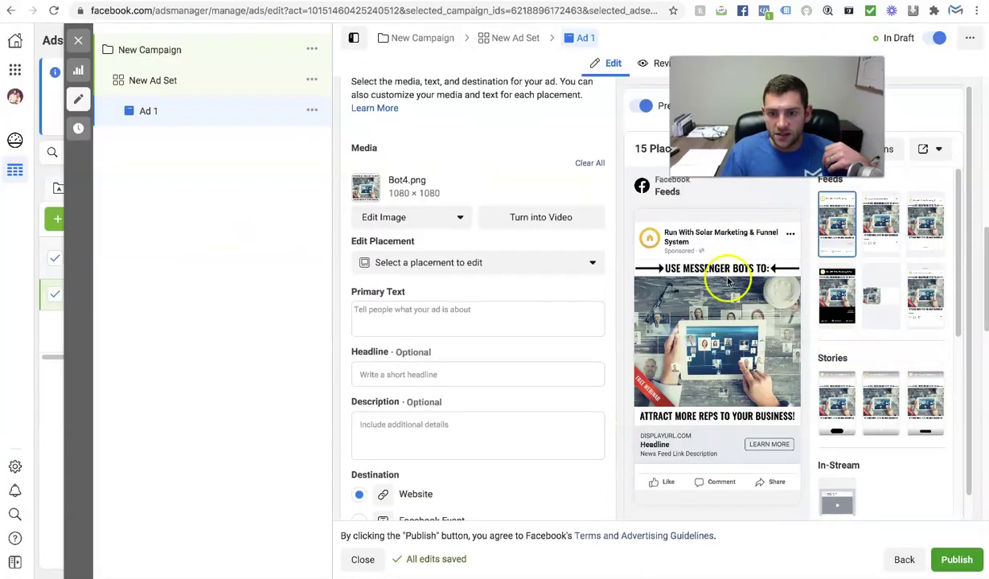
Write the primary text "Are you looking to generate more leads for your online business?" followed by "Check out this free webinar:" below it
left_click(398, 308)
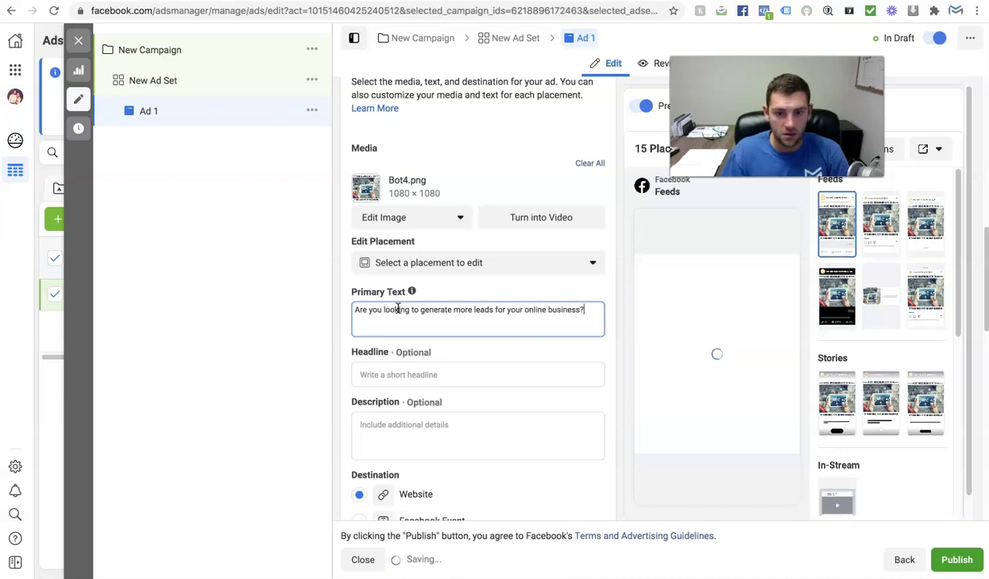
key("Return")
type("Check out this free webinar:")
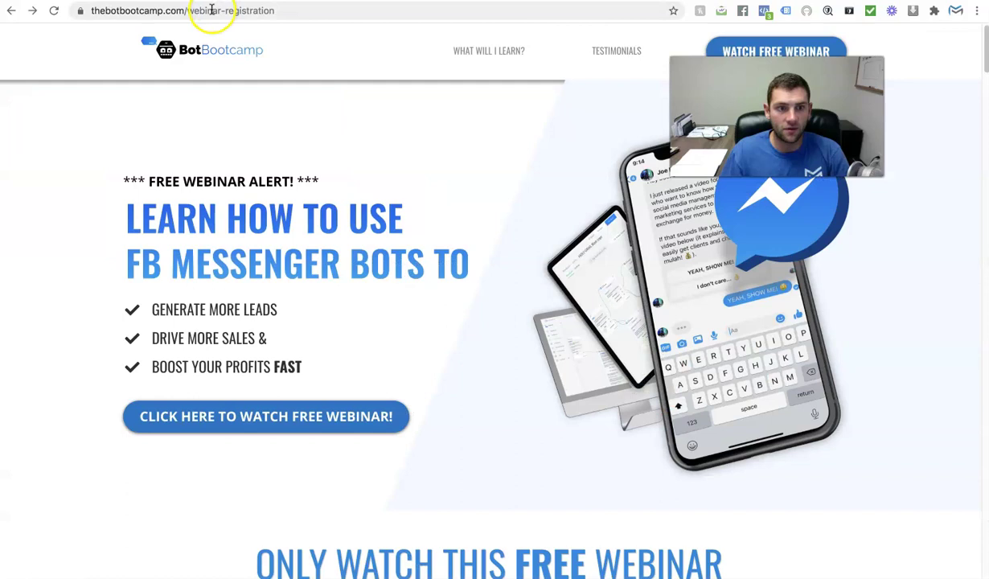
Copy the webinar registration page's URL, append it to the ad's primary text and set it as the website URL
right_click(215, 15)
left_click(237, 90)
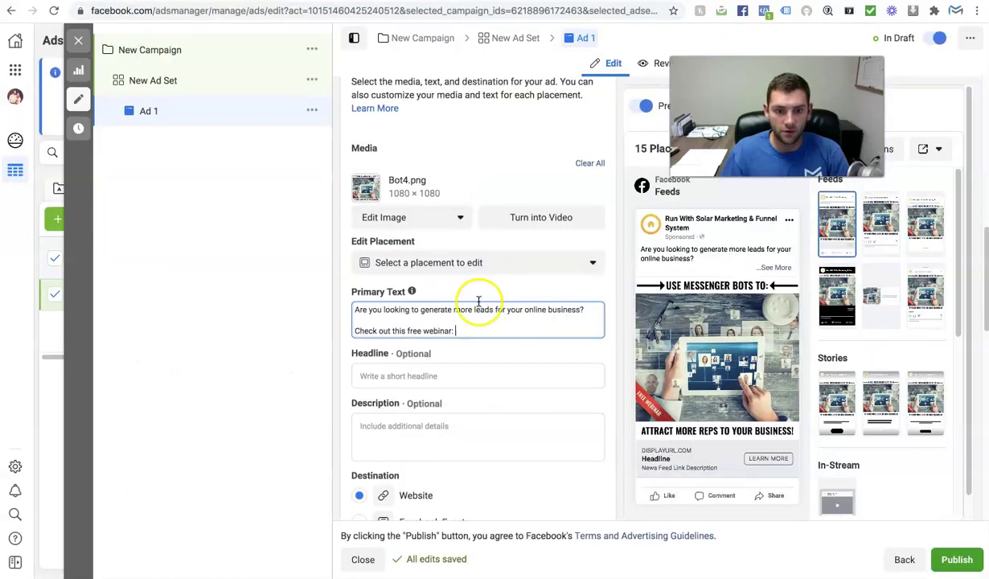
key("ctrl+v")
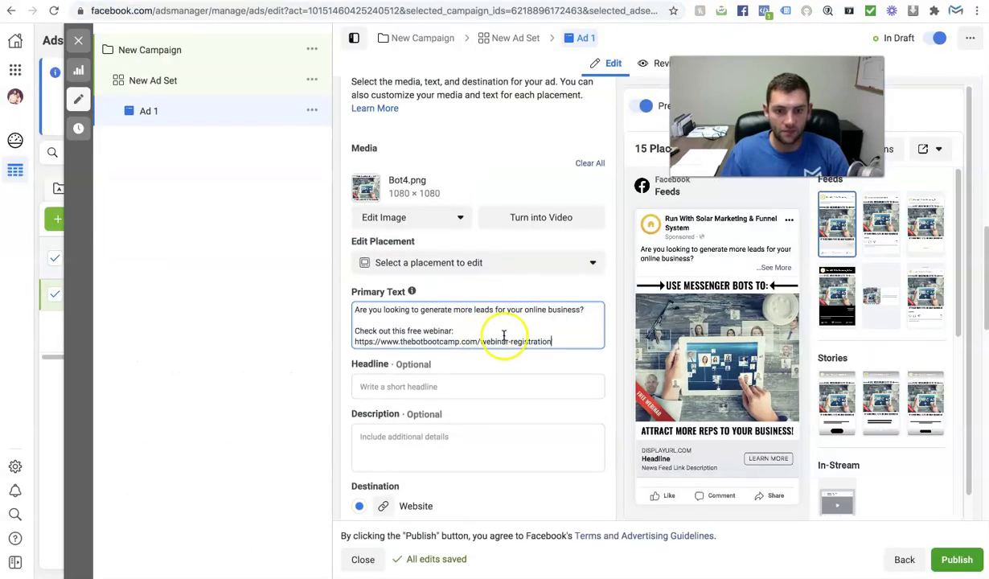
scroll(414, 430, "down", 2)
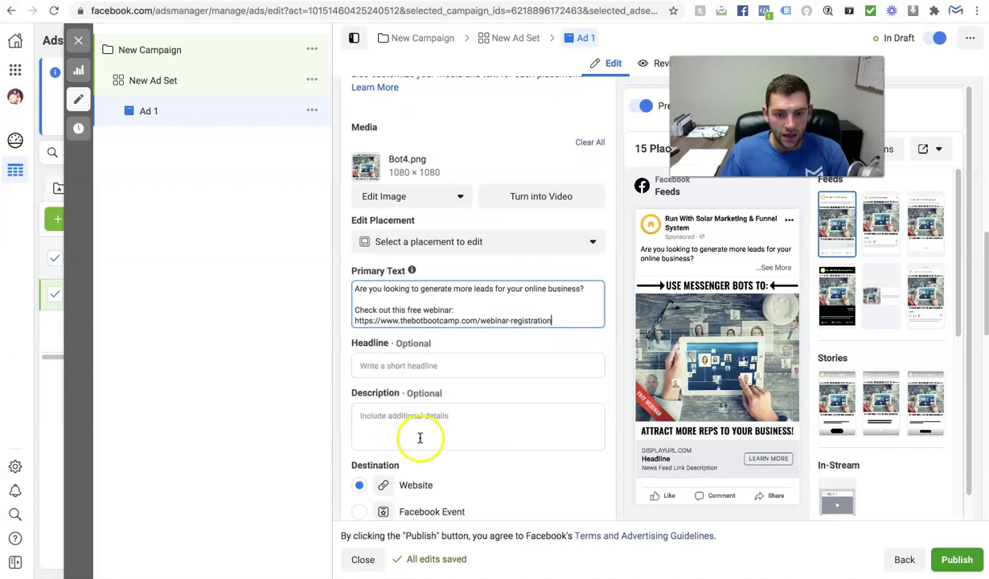
left_click(392, 488)
key("ctrl+v")
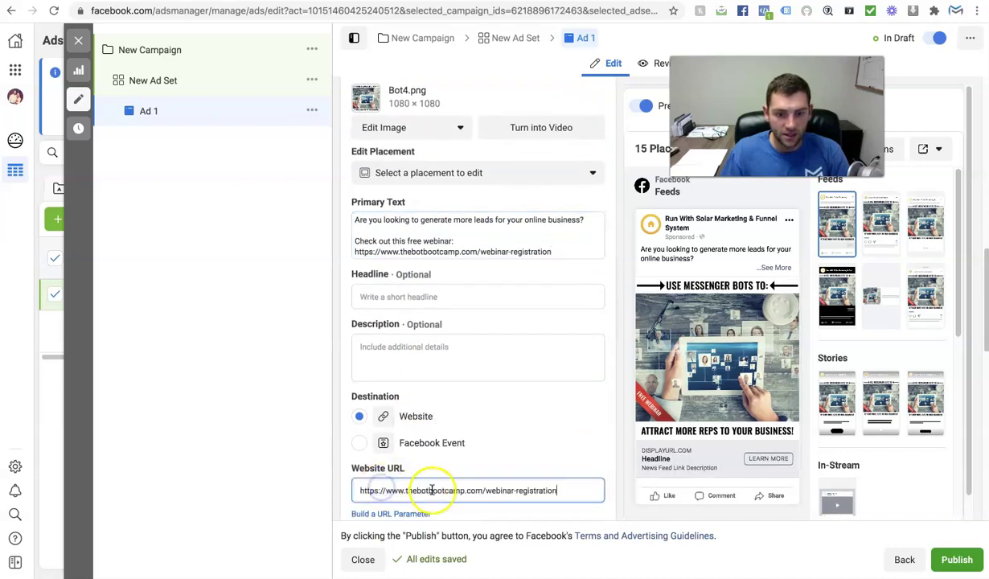
Set the ad's headline to "Free Webinar" and its description to "Register while free access is still open!"
left_click(414, 294)
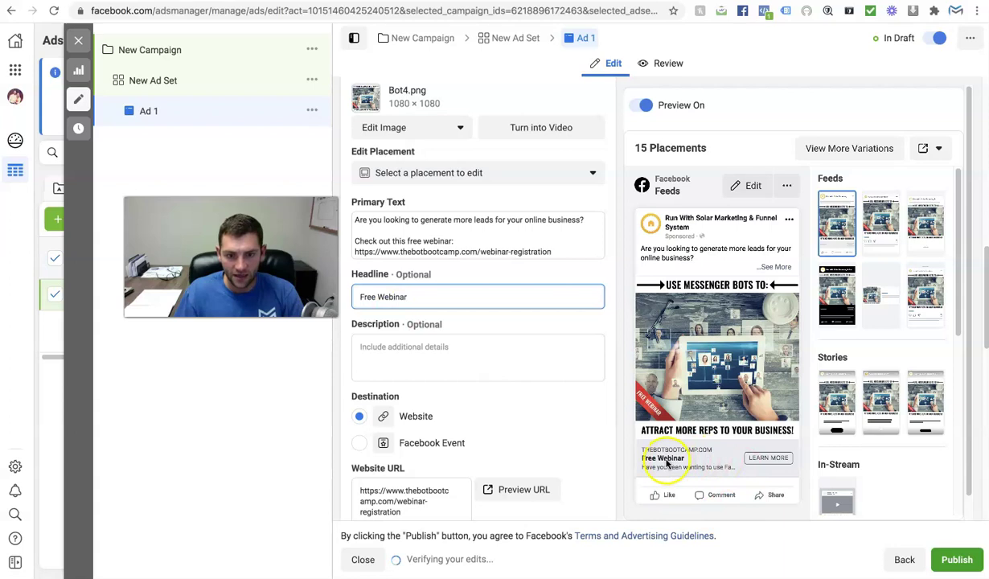
left_click(418, 349)
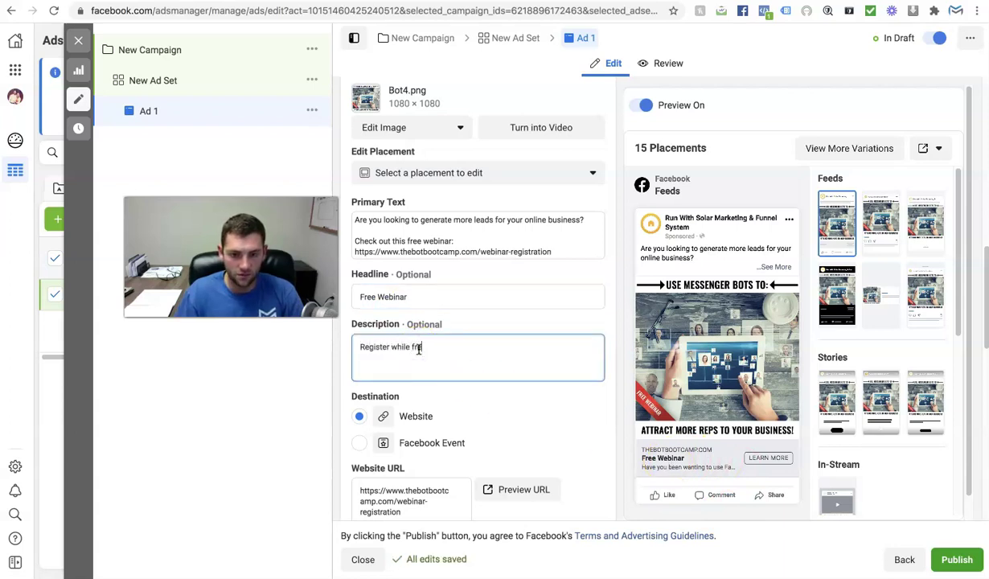
type("Register while free access is still open!")
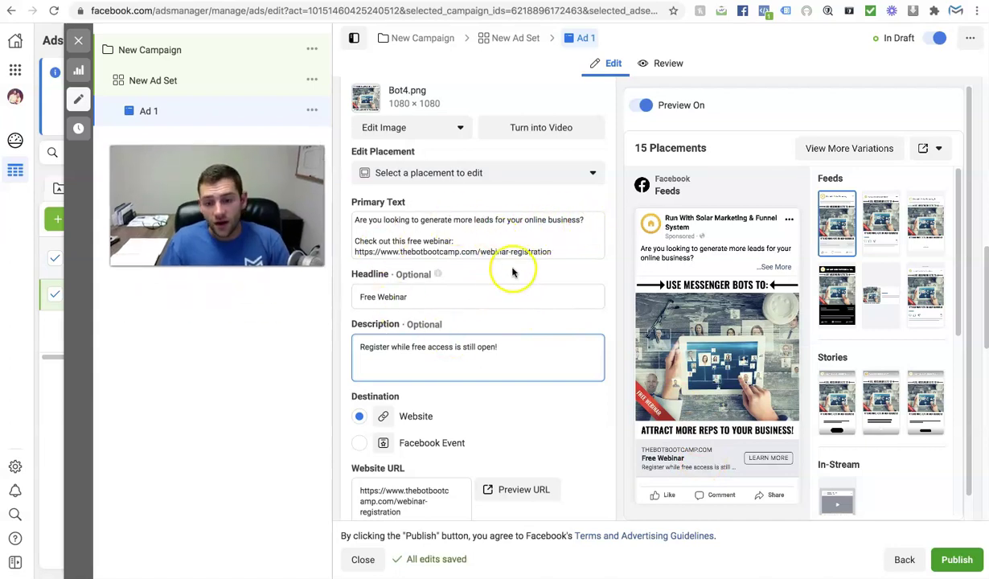
Review the ad's remaining settings, including call to action, branded content, languages and conversion tracking, without adding a language
scroll(492, 290, "down", 3)
scroll(516, 318, "down", 2)
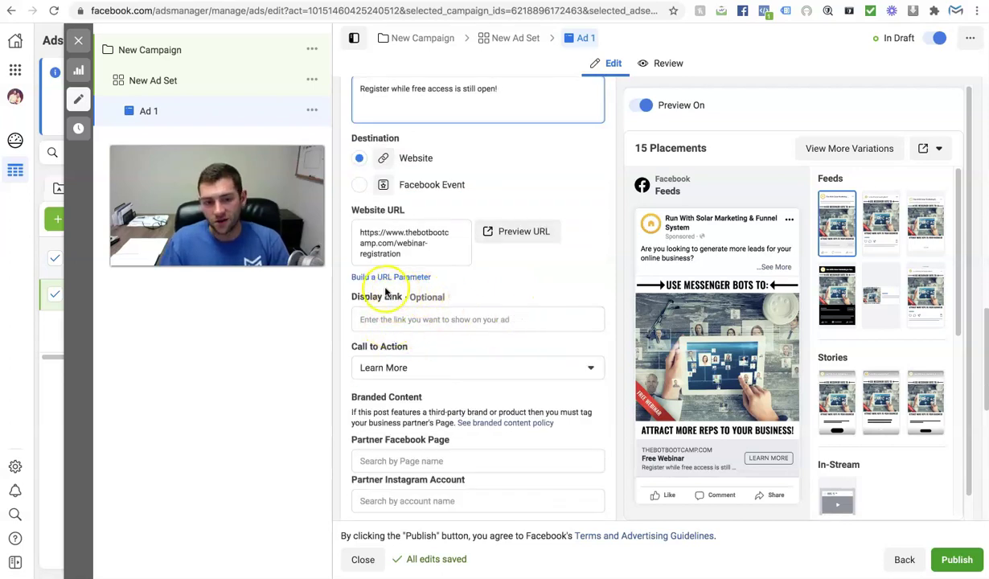
scroll(386, 292, "down", 4)
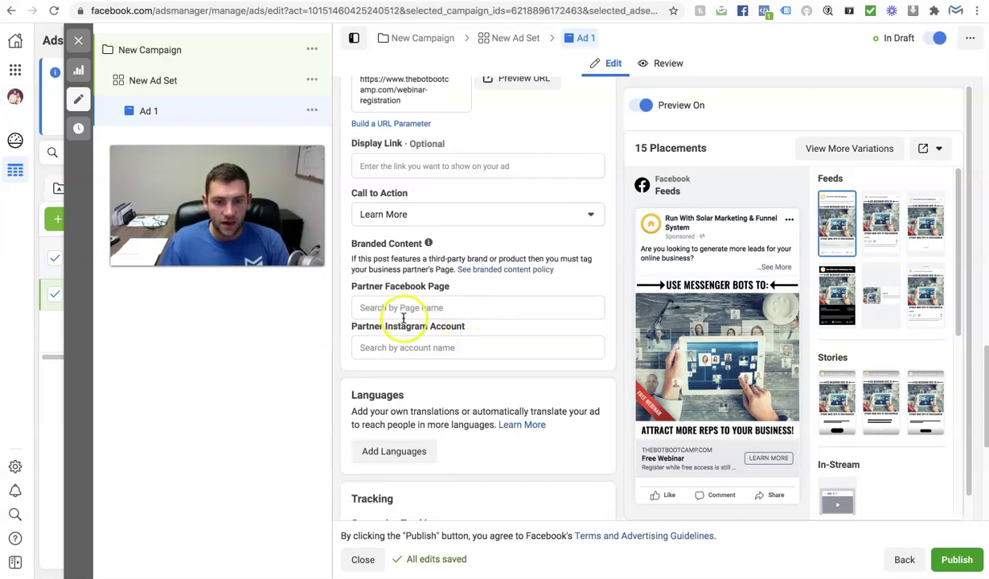
scroll(423, 332, "down", 4)
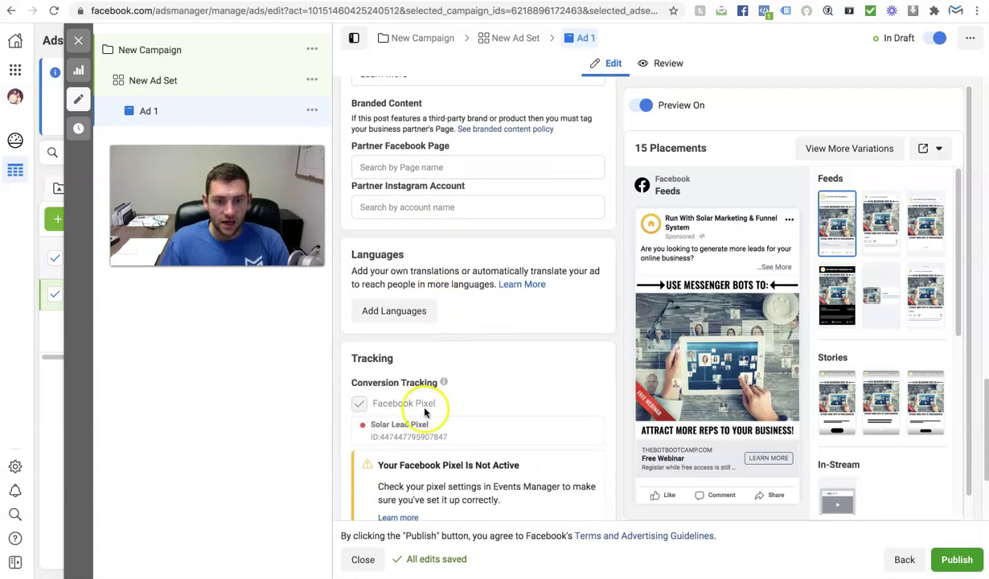
scroll(402, 376, "down", 4)
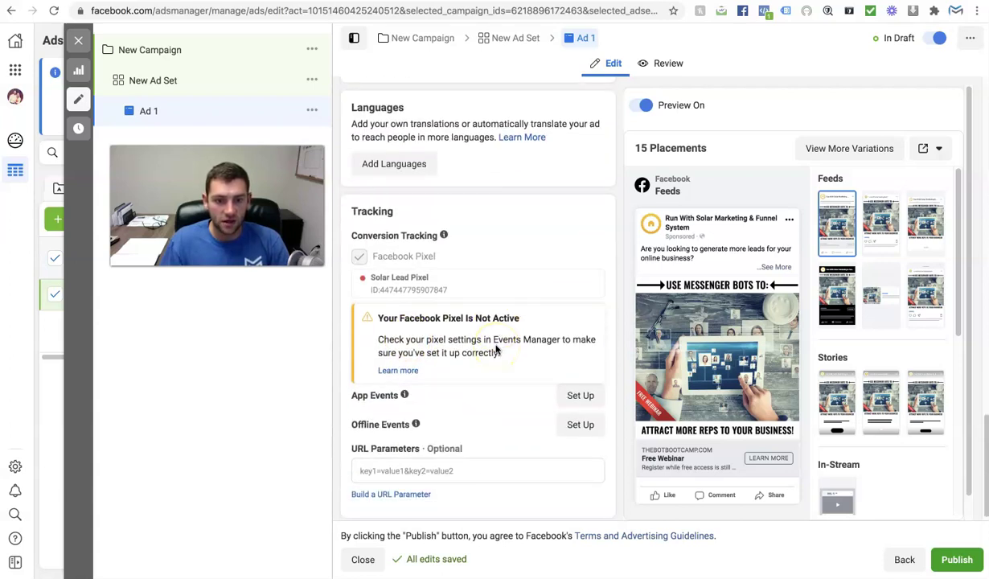
scroll(450, 241, "up", 3)
left_click(395, 255)
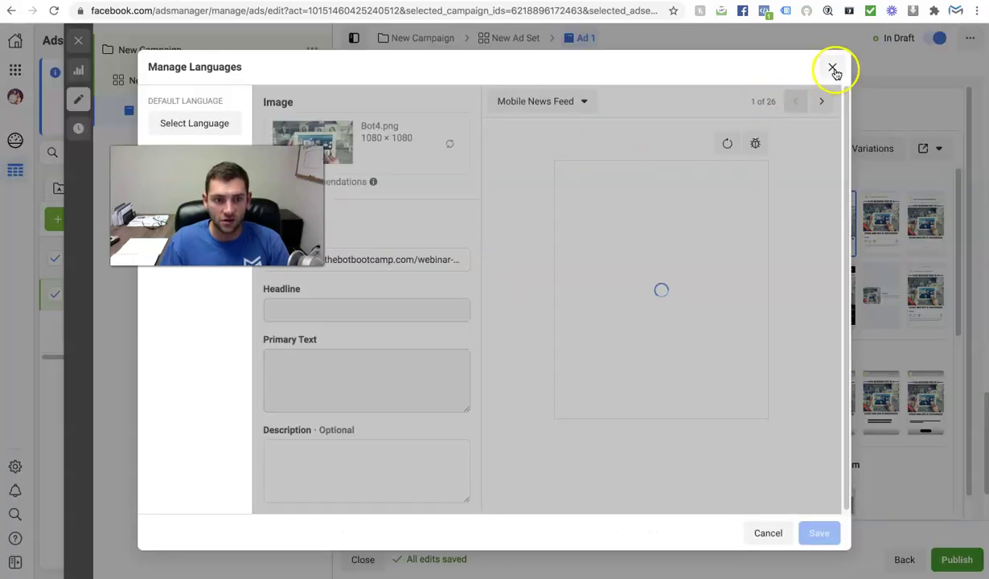
left_click(833, 69)
scroll(611, 449, "down", 2)
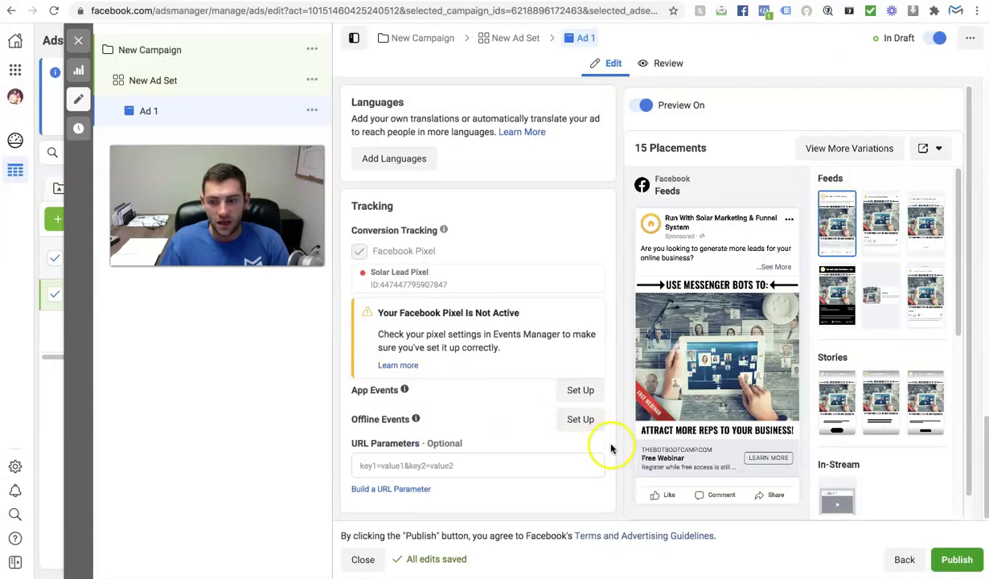
scroll(631, 470, "down", 1)
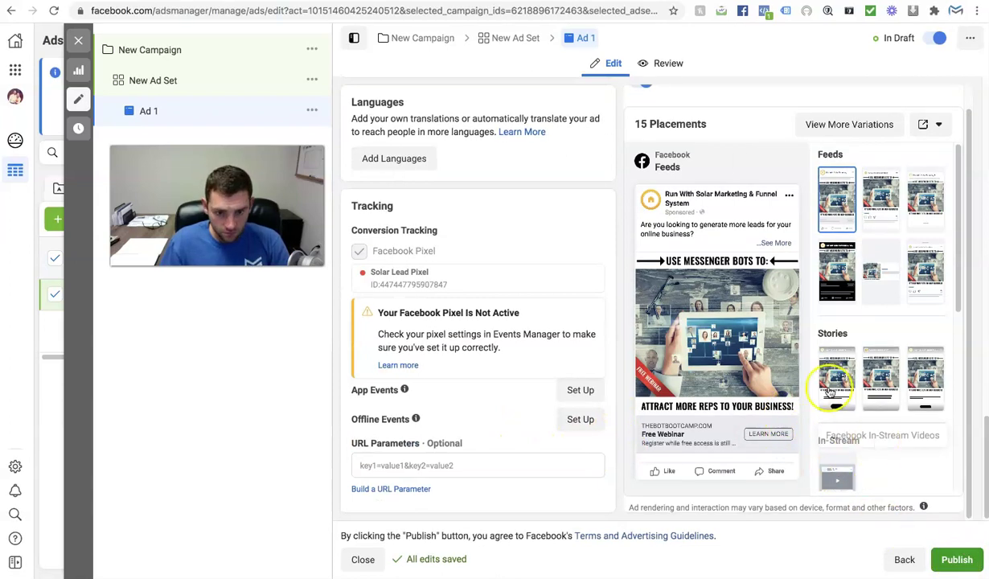
Close the ad editor without publishing, leaving Ad 1 as a draft
left_click(967, 567)
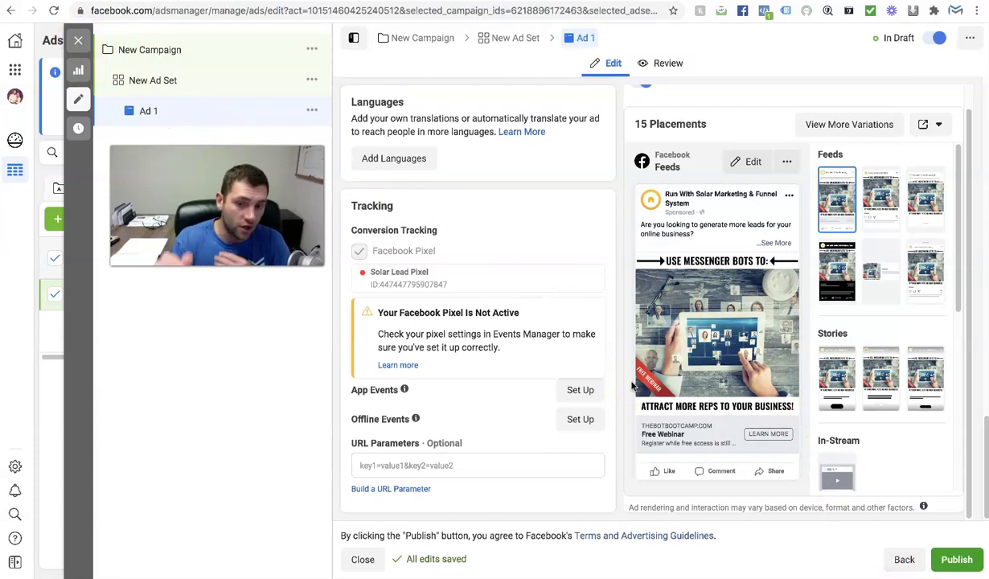
left_click(75, 43)
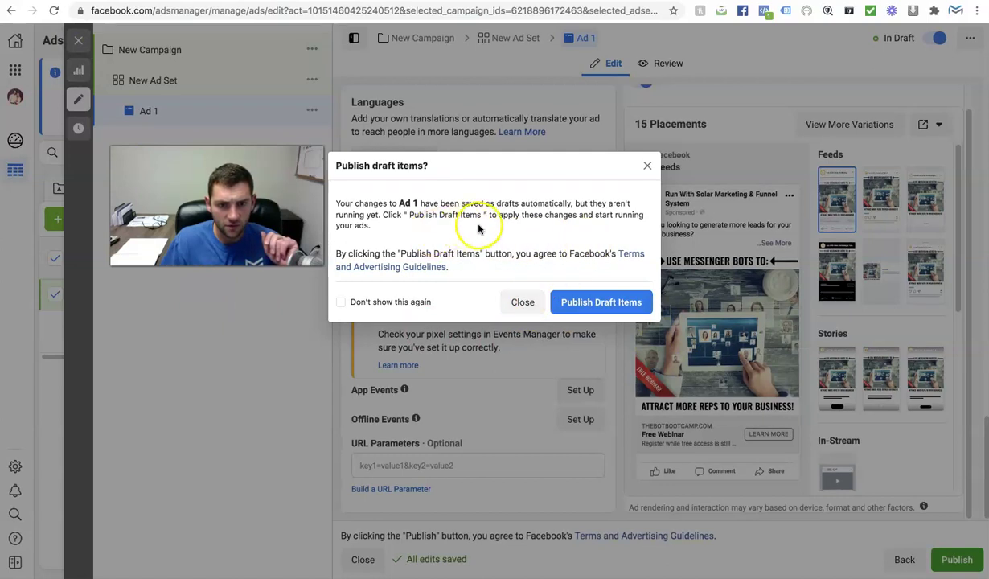
left_click(524, 302)
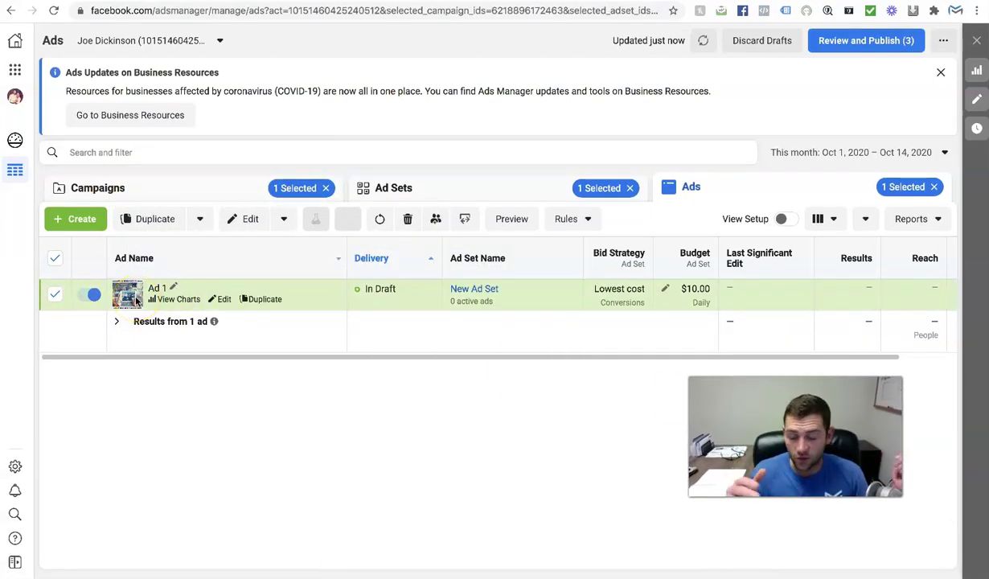
left_click(52, 295)
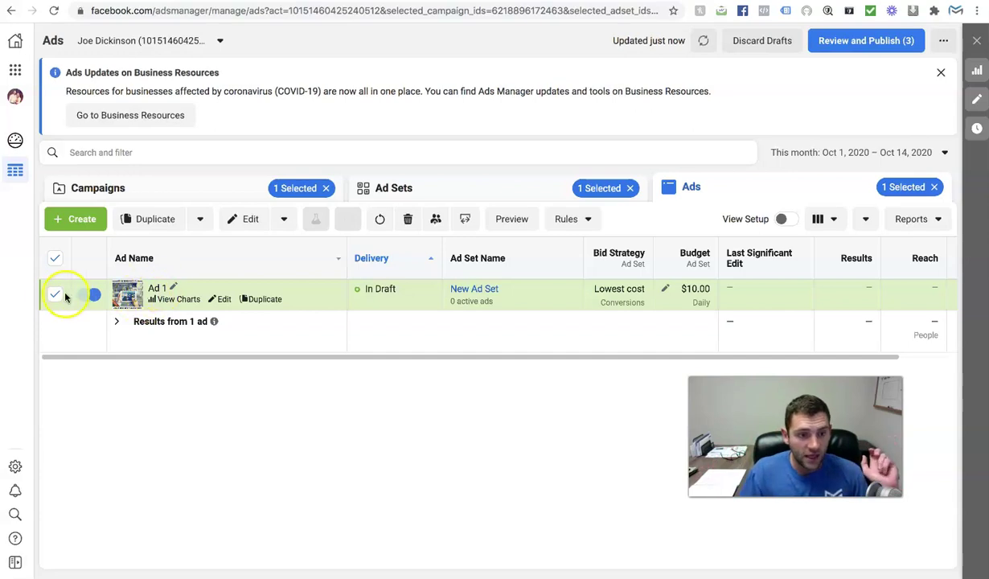
Rename the new campaign as Webinar Registrations and save the name to draft
left_click(177, 188)
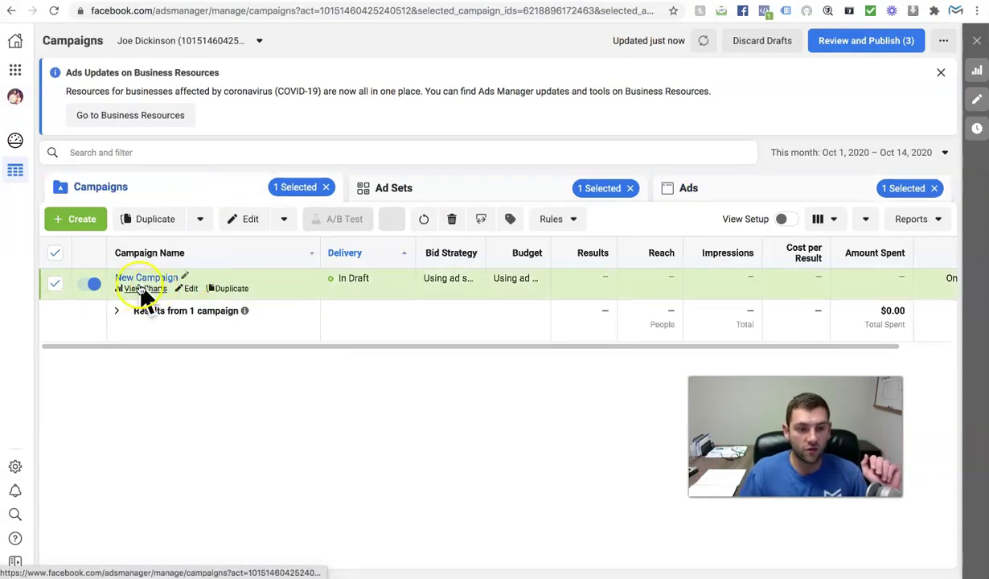
left_click(185, 277)
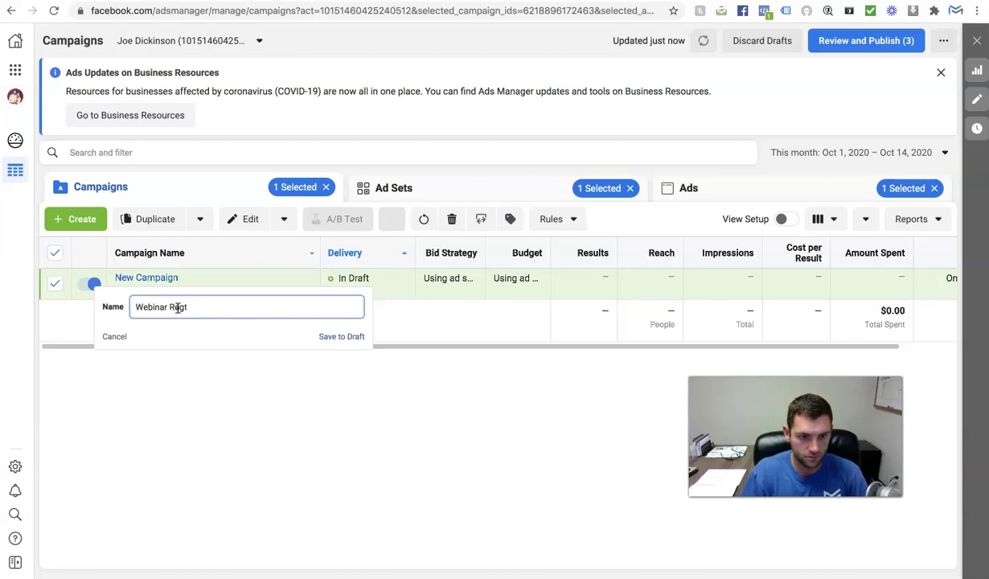
left_click(241, 356)
left_click(184, 278)
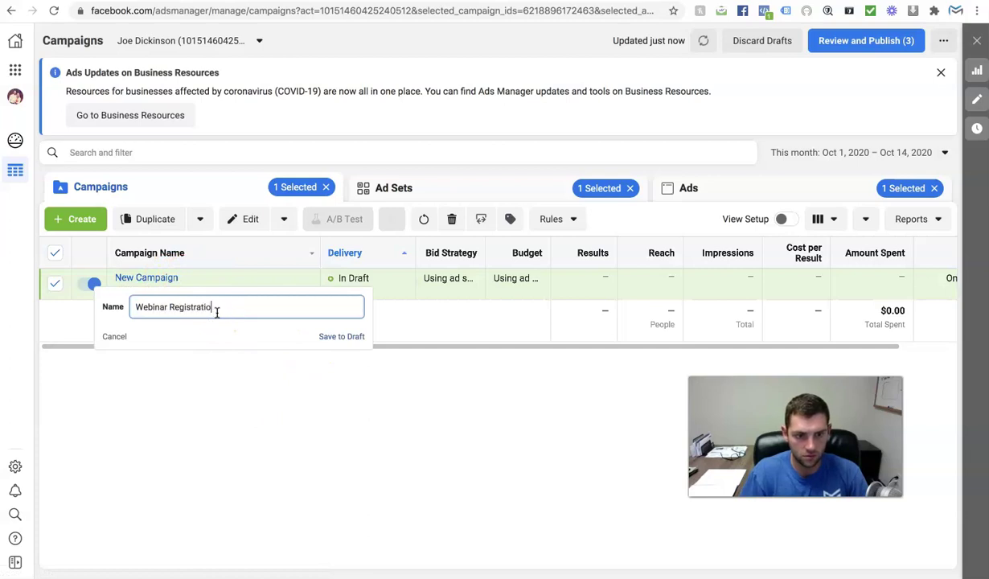
left_click(310, 336)
Open the campaign's ad sets and rename the new ad set as "Business owners (match: SMM)", saving it to draft
left_click(159, 278)
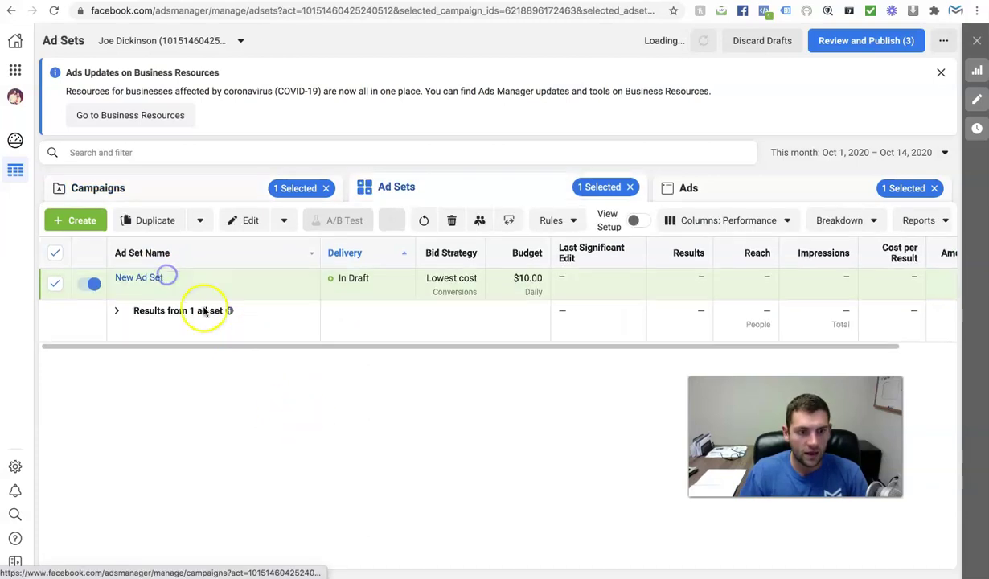
left_click(174, 277)
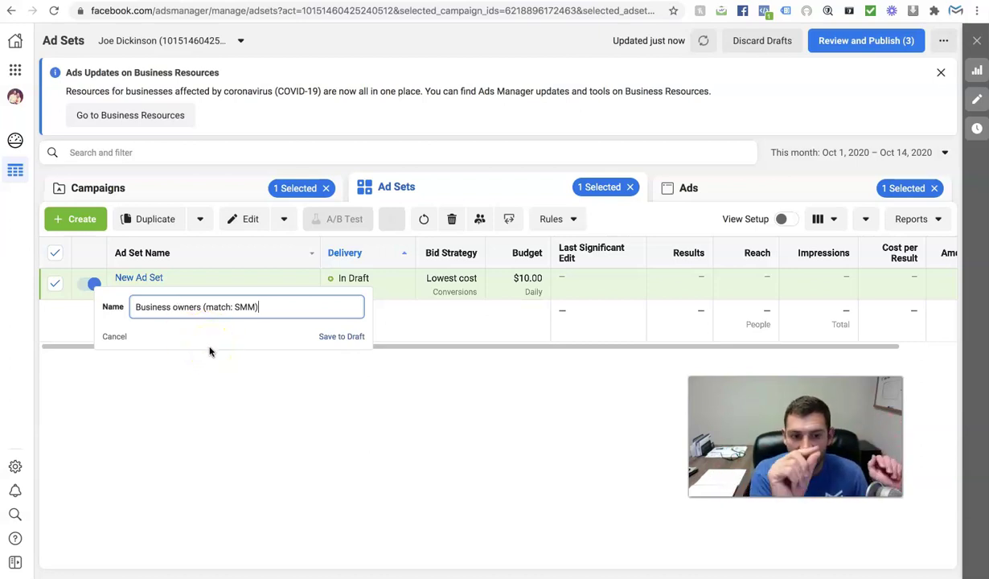
left_click(360, 337)
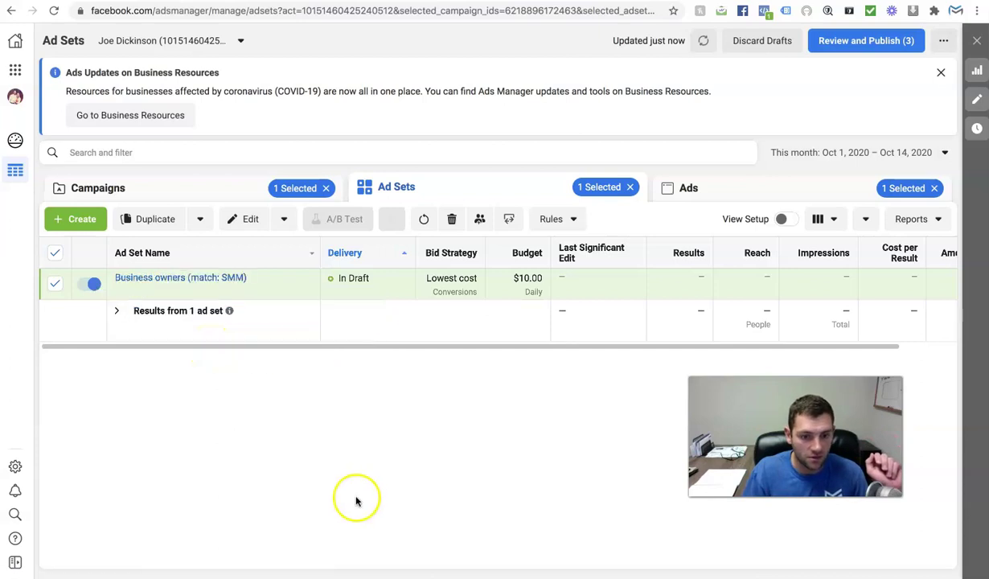
Duplicate Ad 1 once into the existing Webinar Registrations campaign and Business owners (match: SMM) ad set, naming the copy Ad 2
left_click(188, 277)
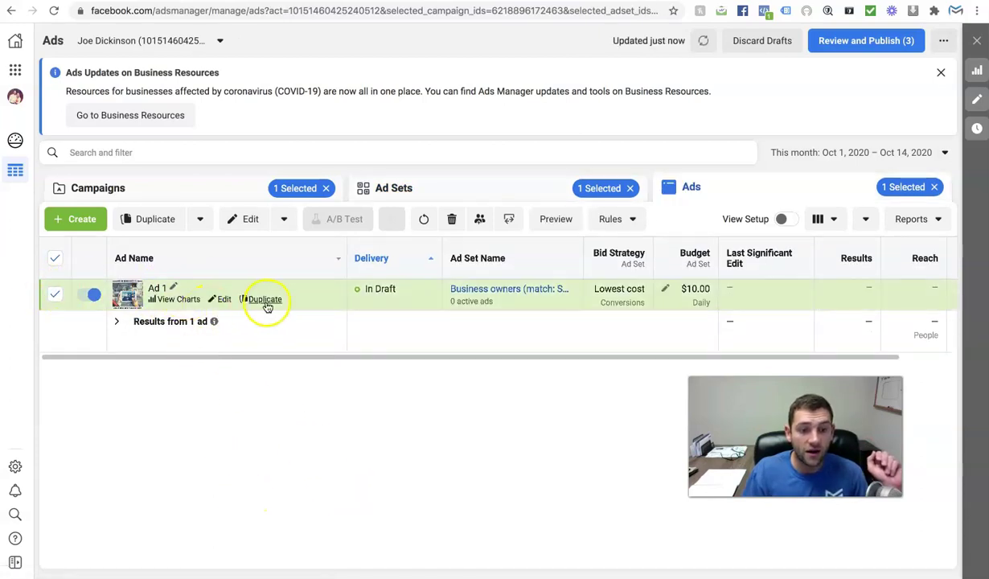
left_click(53, 294)
left_click(53, 293)
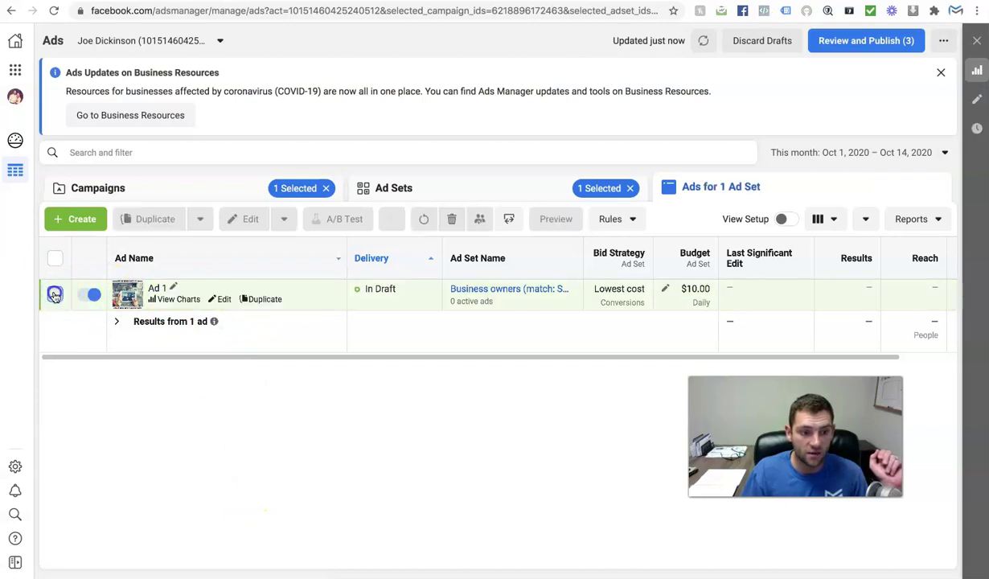
left_click(267, 299)
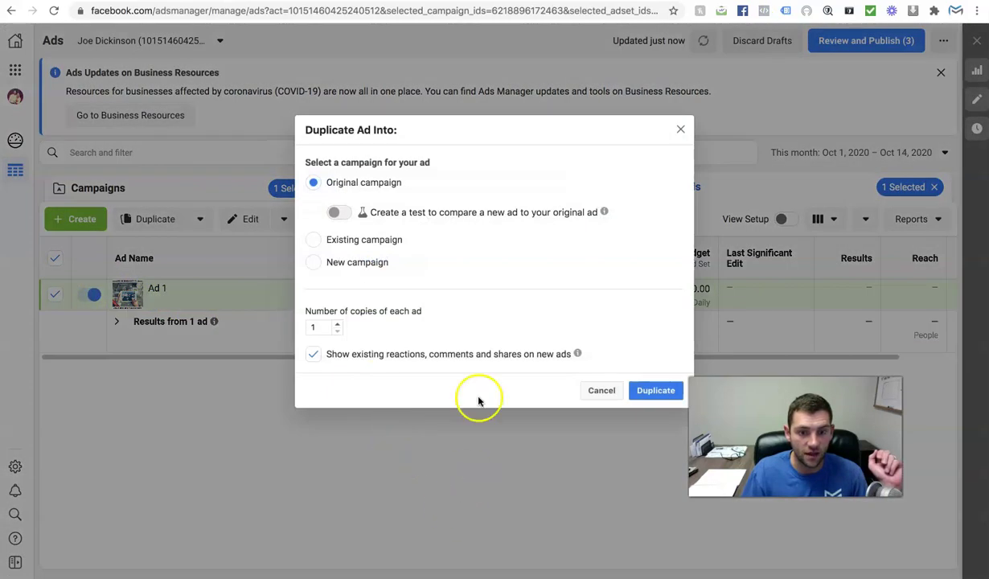
left_click(313, 240)
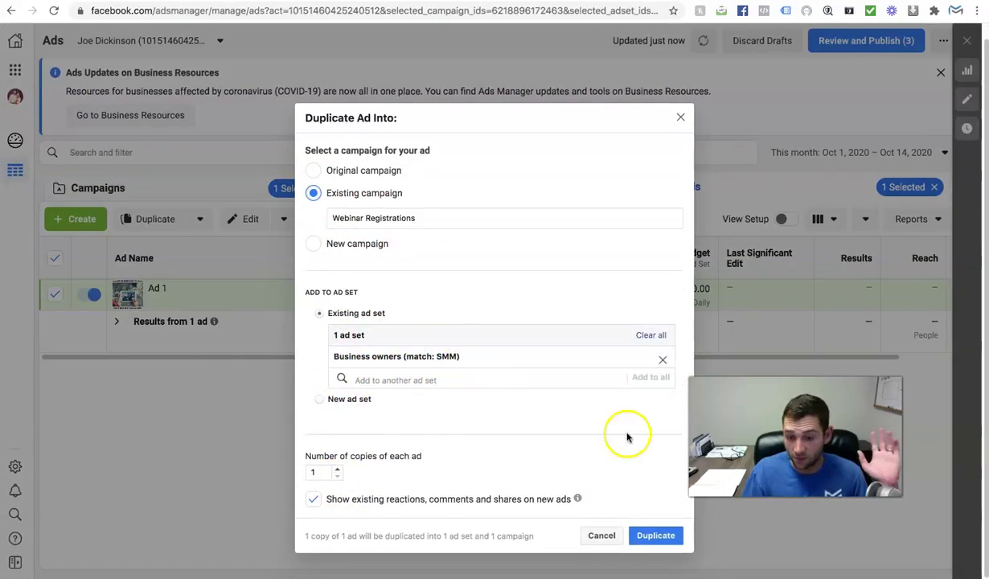
left_click(655, 535)
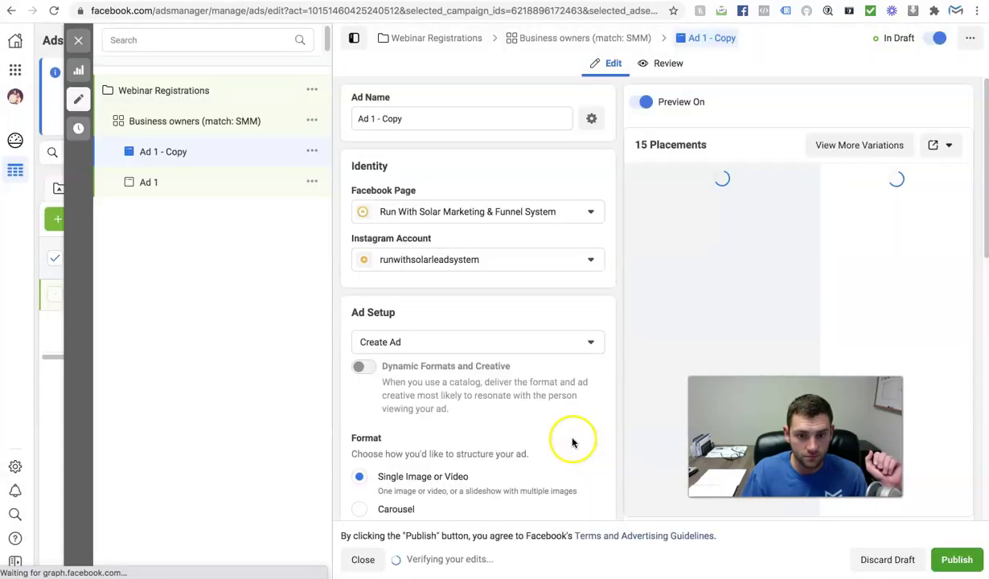
left_click_drag(404, 118, 372, 119)
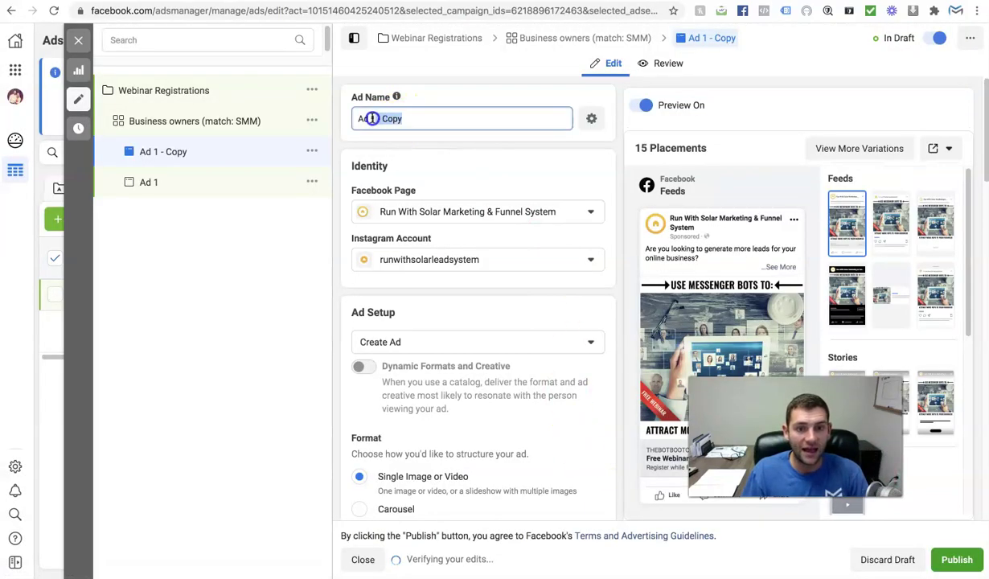
type("2")
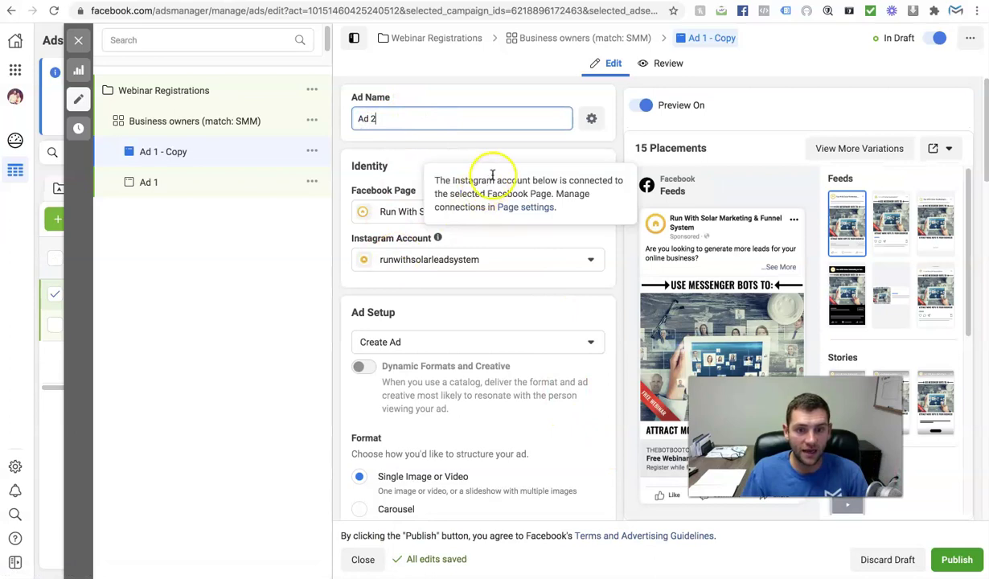
Clear Ad 2's current media and replace it with the untitled 805 × 441 image from the account images
scroll(442, 232, "down", 5)
scroll(459, 289, "down", 3)
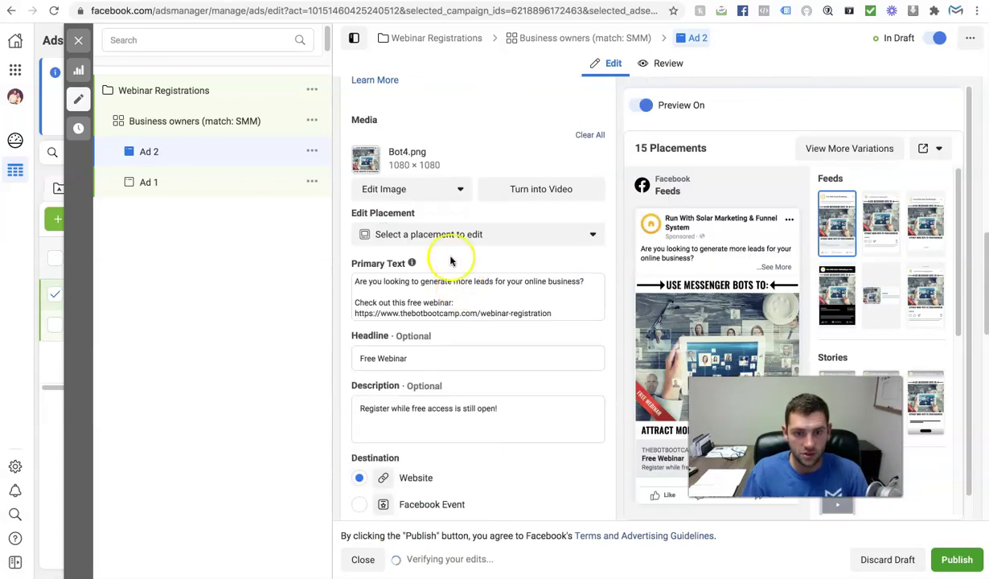
left_click(588, 136)
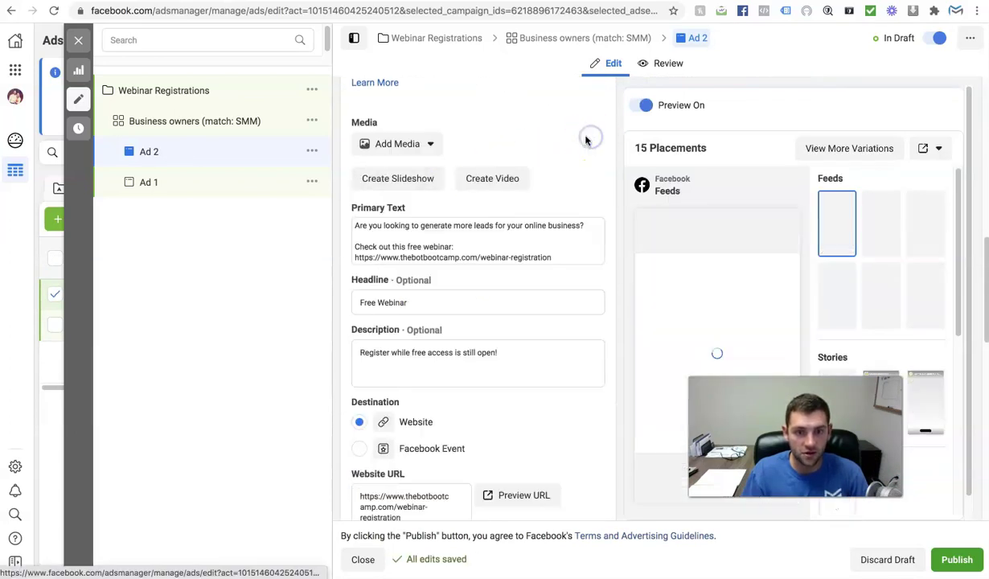
left_click(398, 143)
left_click(398, 177)
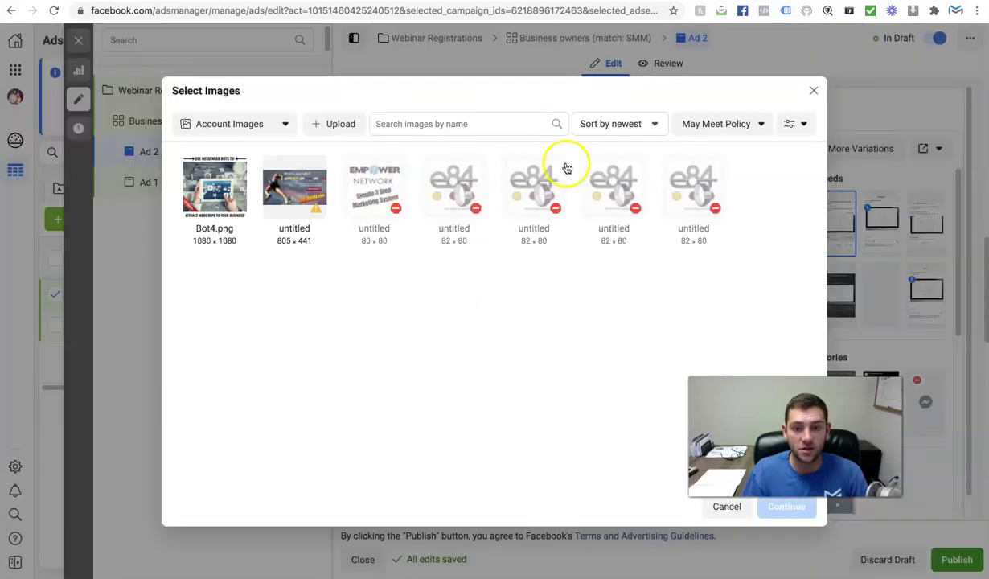
left_click(289, 189)
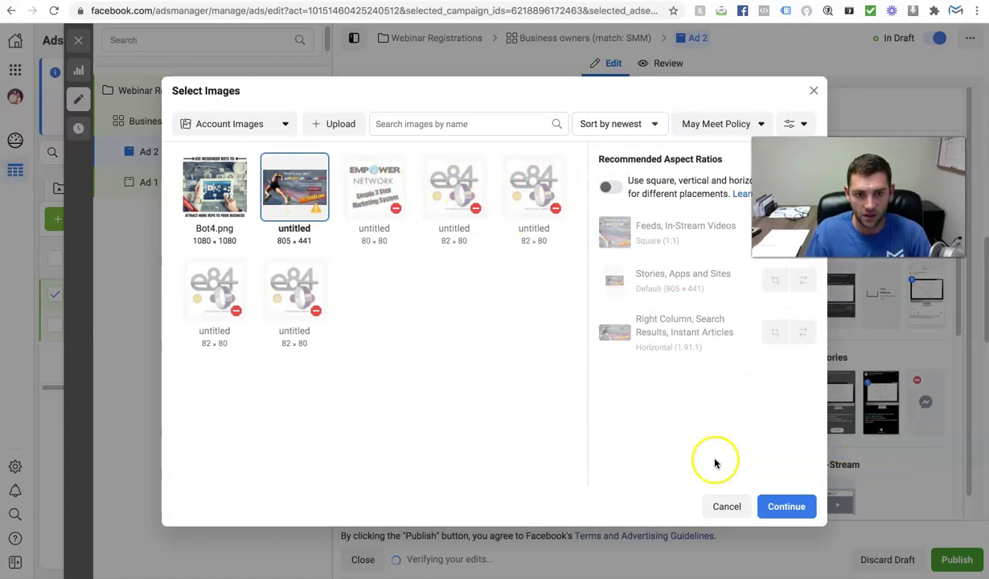
left_click(777, 505)
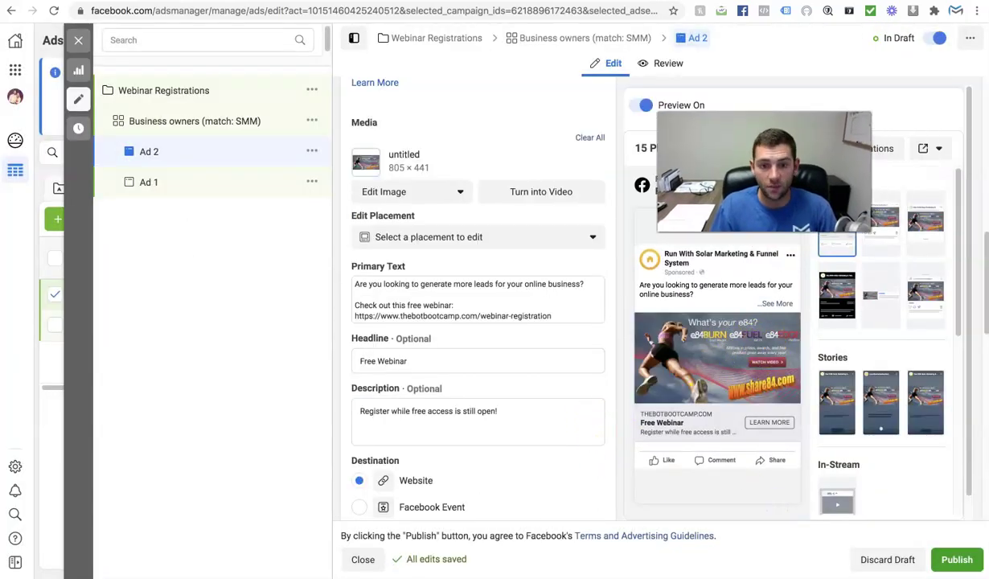
Close the ad editor without publishing, leaving Ad 2 as a draft
scroll(772, 474, "down", 1)
left_click(78, 40)
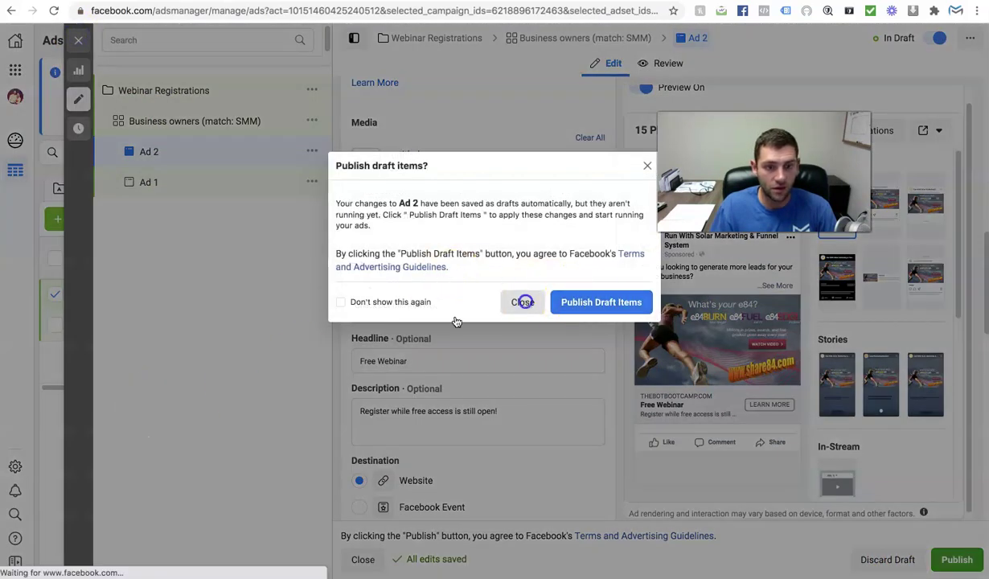
left_click(523, 302)
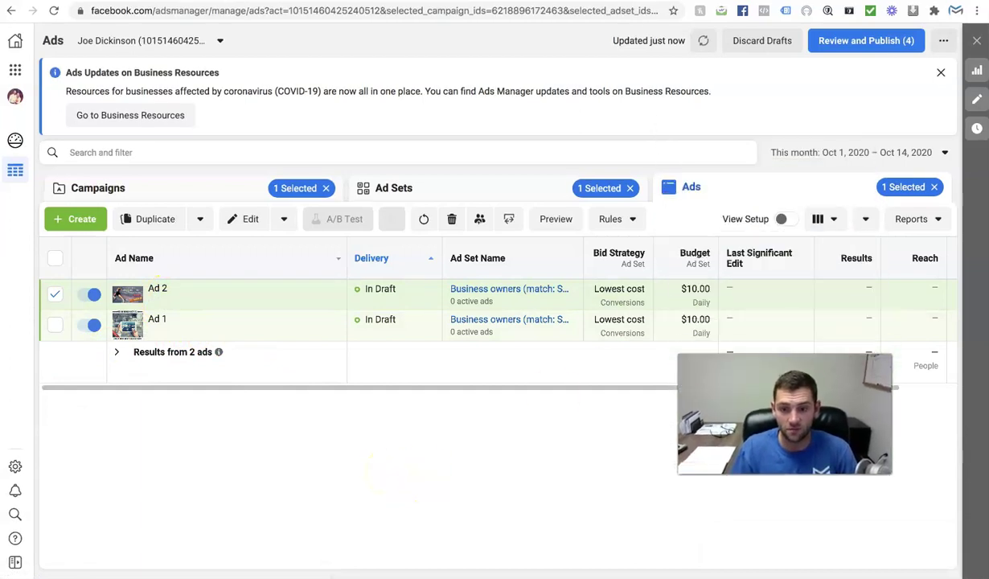
Duplicate Ad 1 and Ad 2 once each into the existing Webinar Registrations campaign, under a new ad set named New Audience
left_click(389, 188)
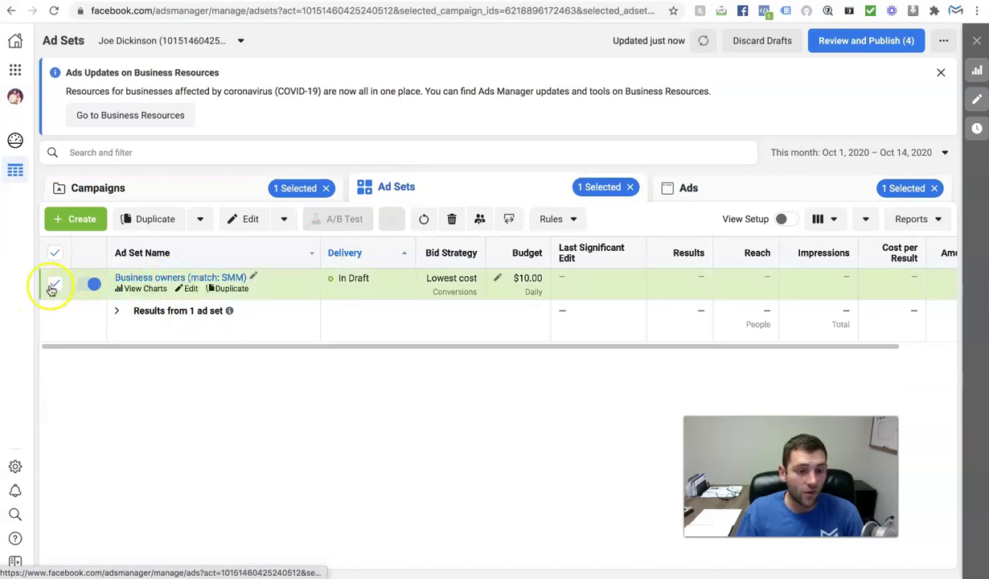
left_click(716, 191)
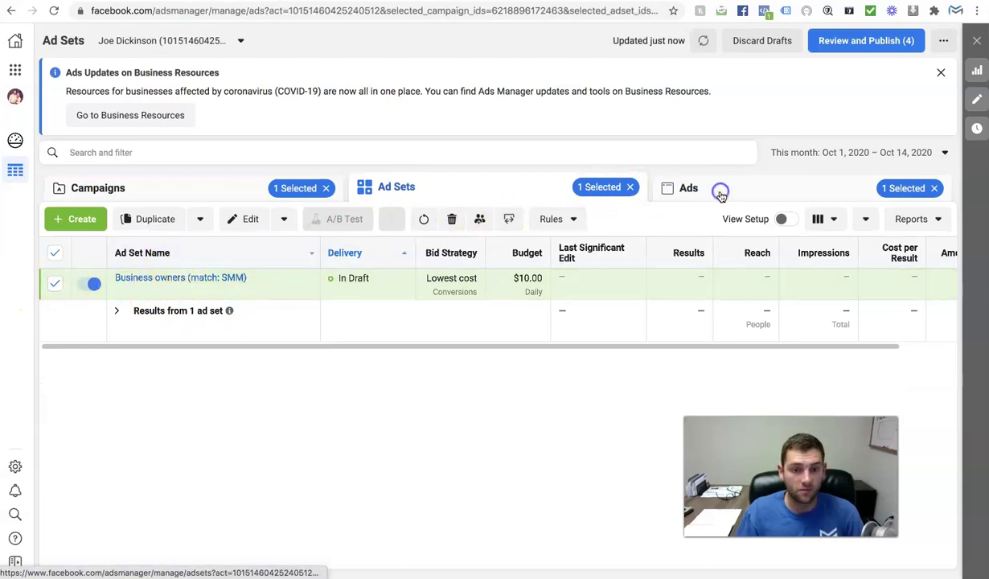
left_click(55, 322)
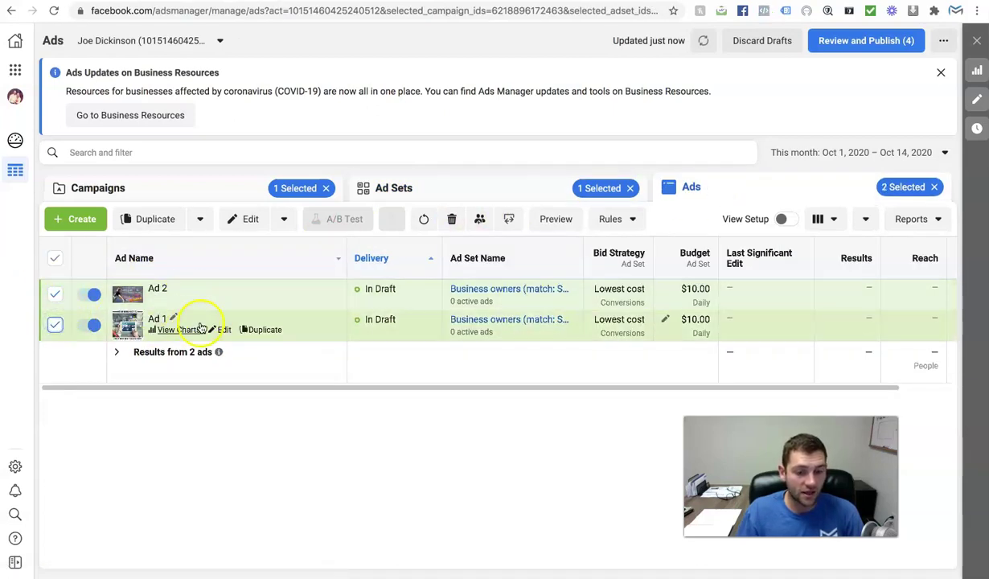
left_click(149, 219)
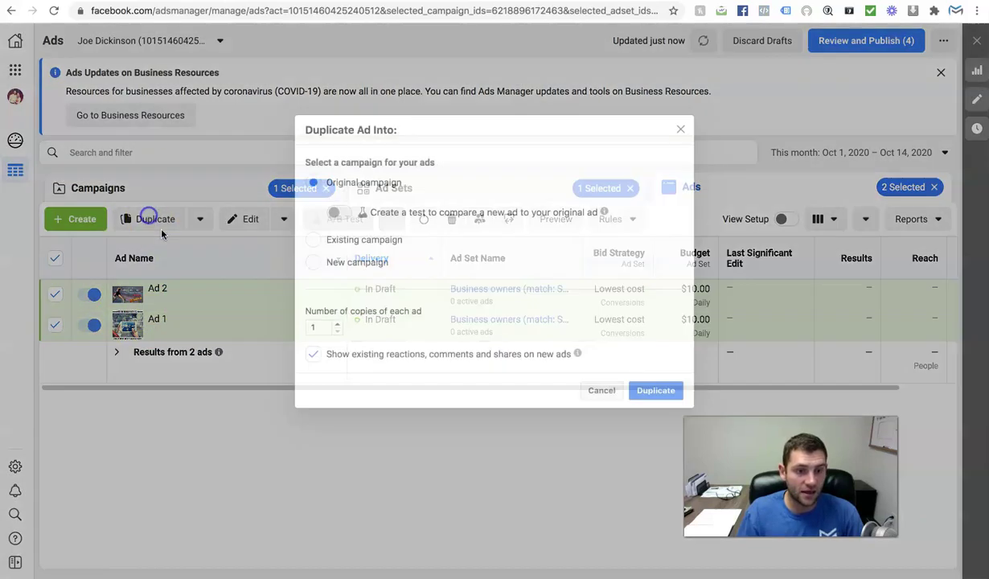
left_click(320, 241)
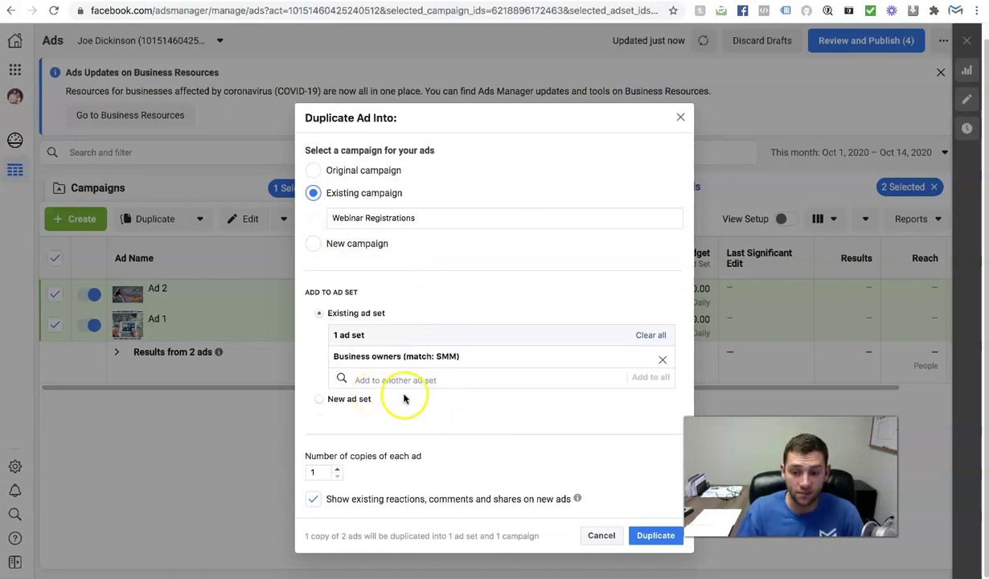
left_click(320, 399)
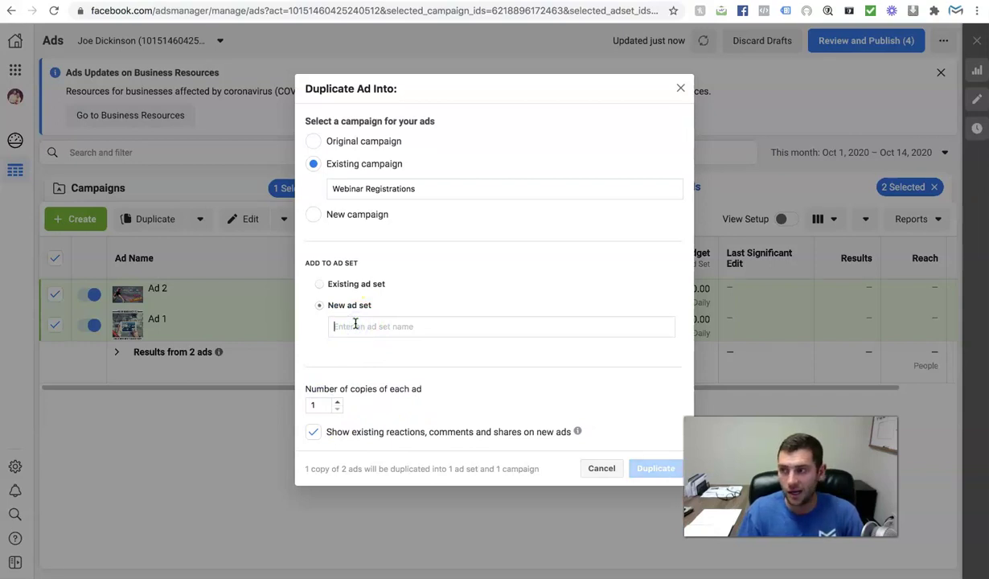
type("S")
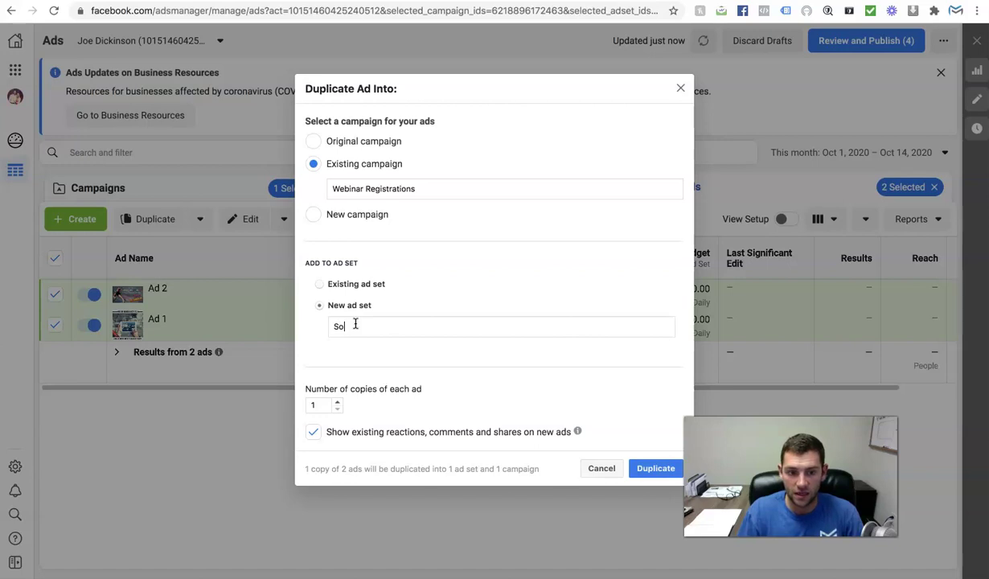
key("BackSpace")
type("New Audience")
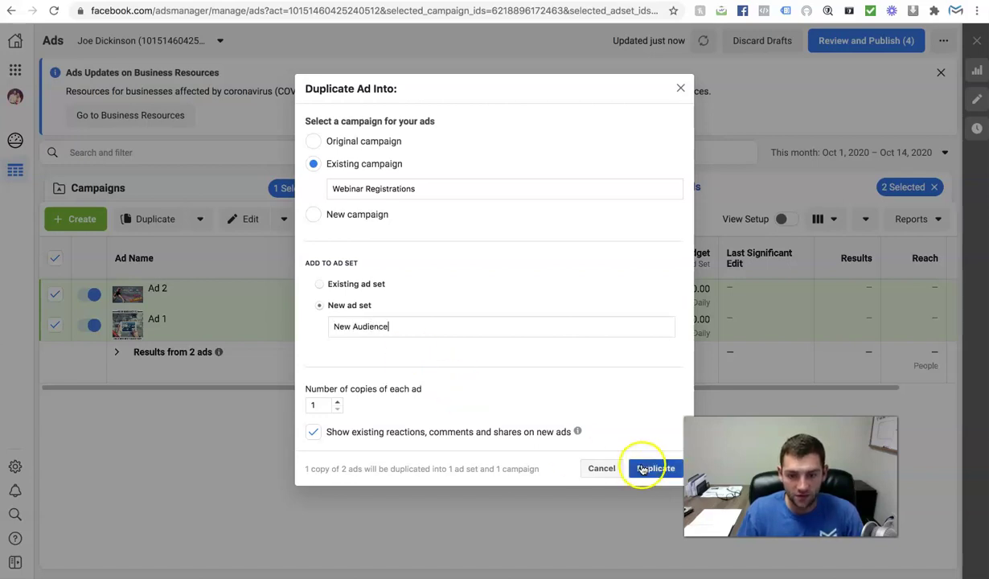
left_click(648, 468)
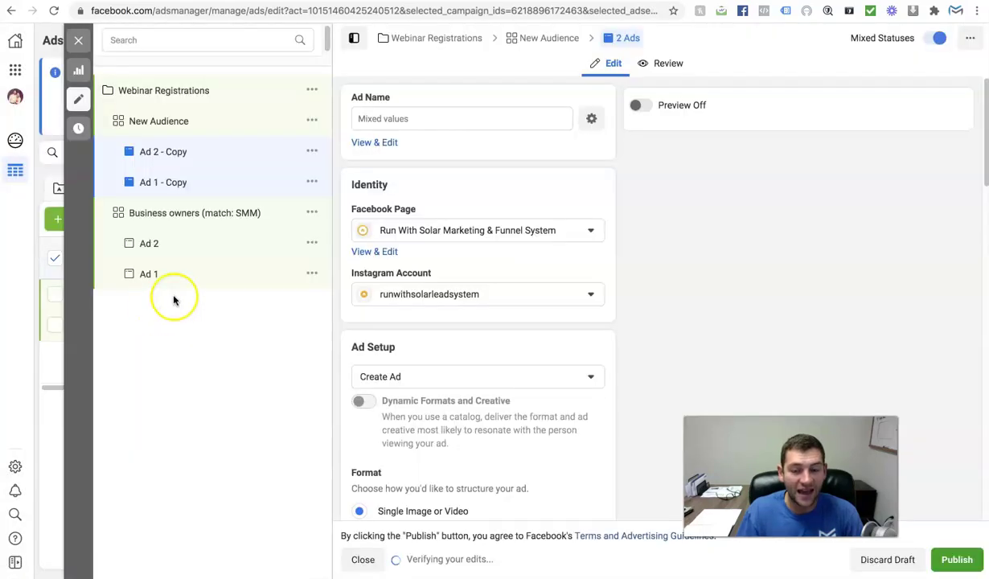
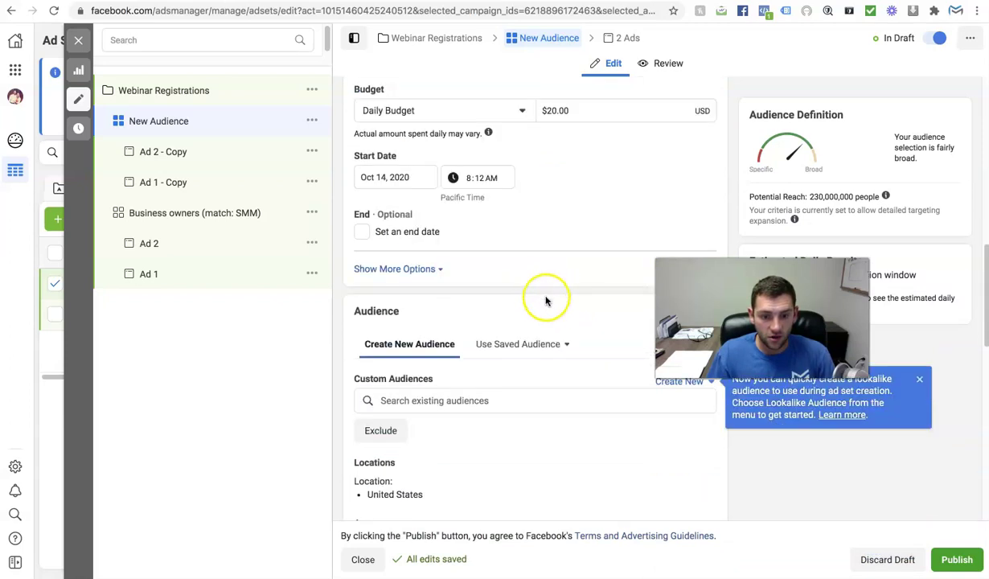
Add the interests Multi-level marketing, Affiliate marketing and Home business to the New Audience ad set's detailed targeting
scroll(527, 325, "up", 2)
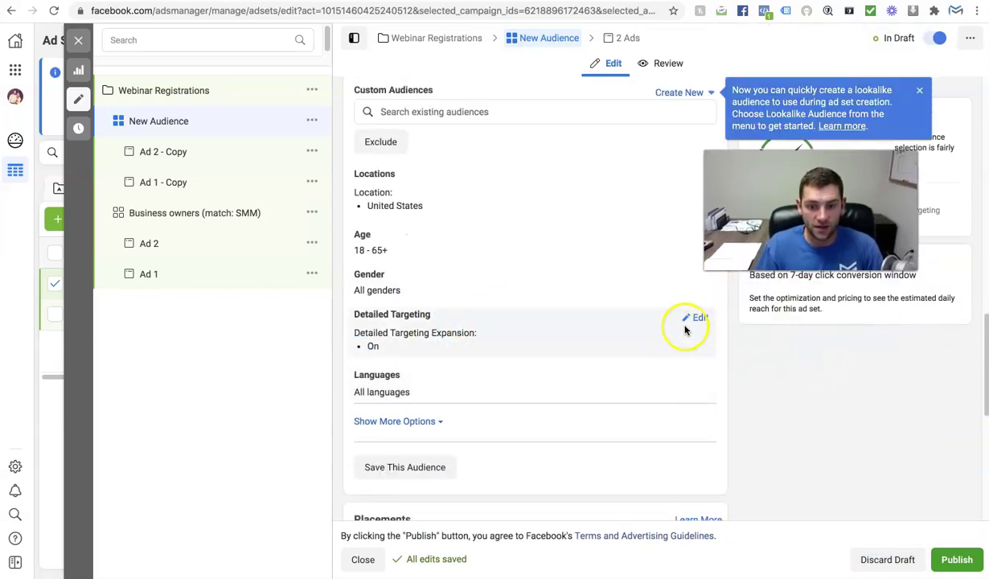
left_click(693, 320)
left_click(487, 351)
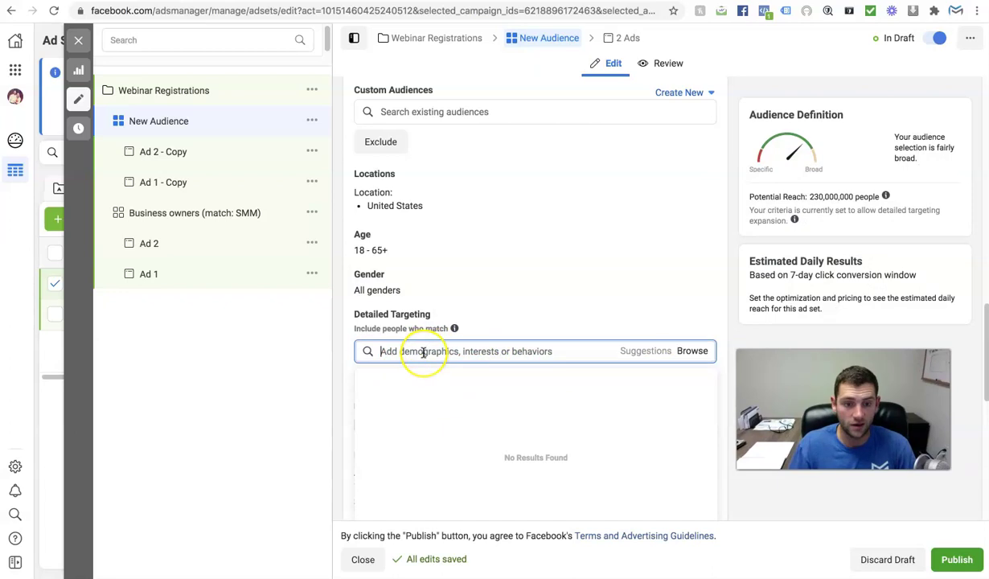
type("network market")
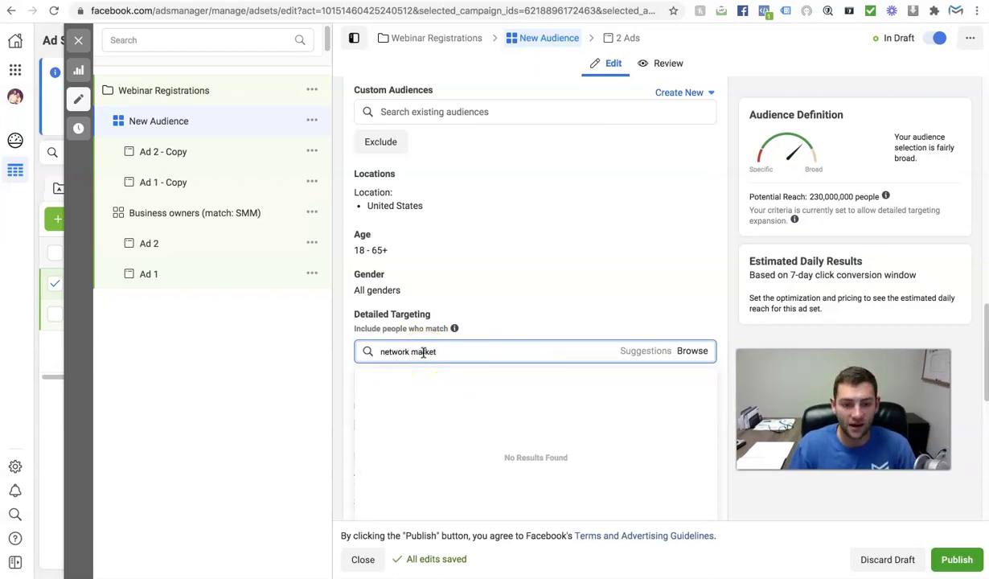
triple_click(450, 352)
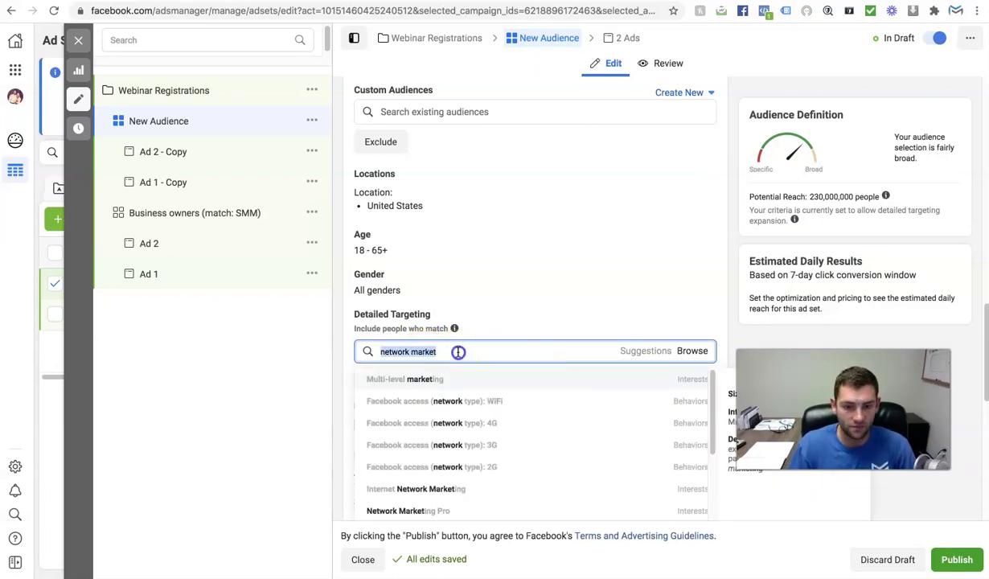
left_click(460, 380)
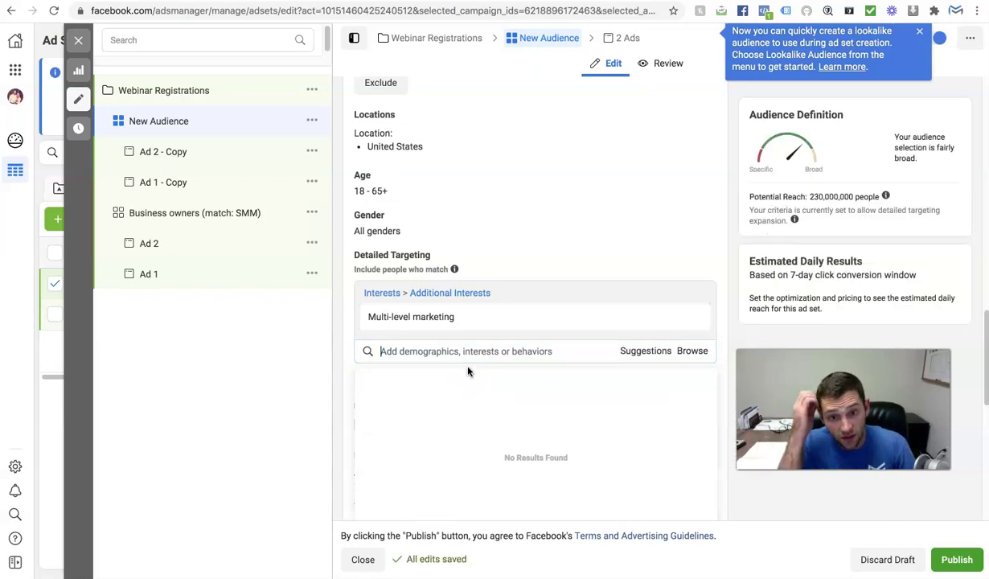
left_click(661, 353)
left_click(429, 401)
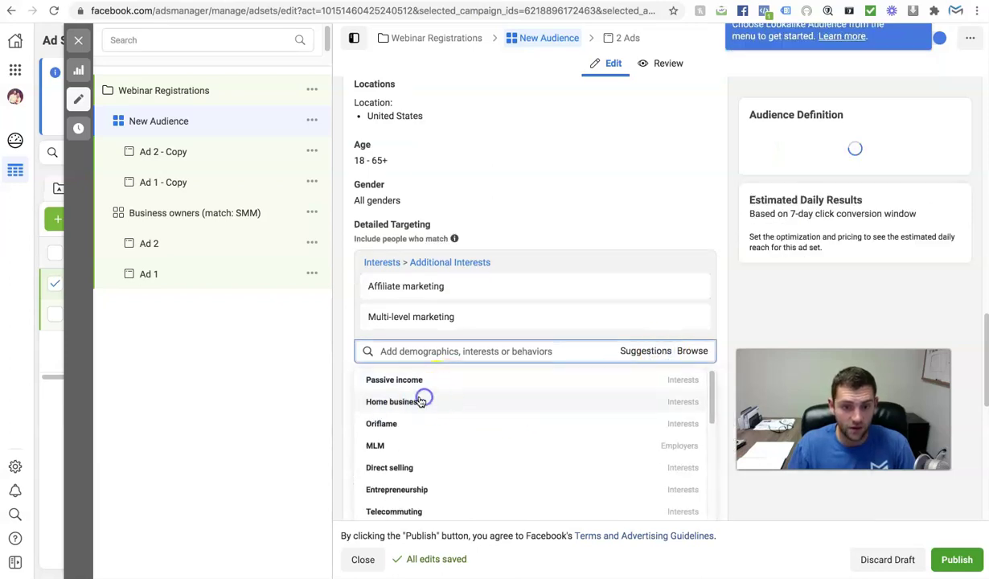
left_click(409, 447)
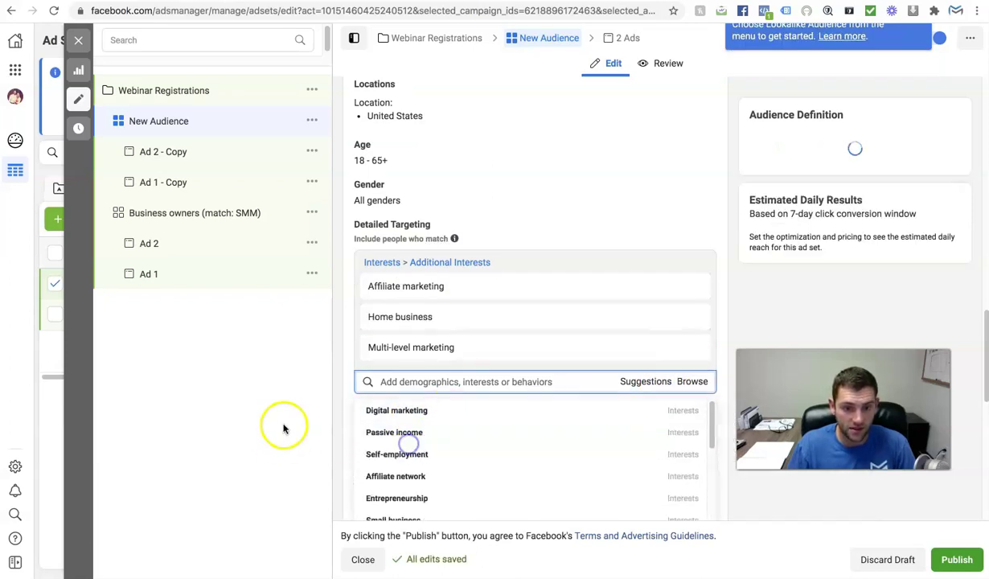
left_click(532, 207)
Narrow the New Audience targeting to people who must also match the Social media marketing interest
scroll(612, 304, "down", 1)
left_click(480, 360)
left_click(452, 374)
type("social medi")
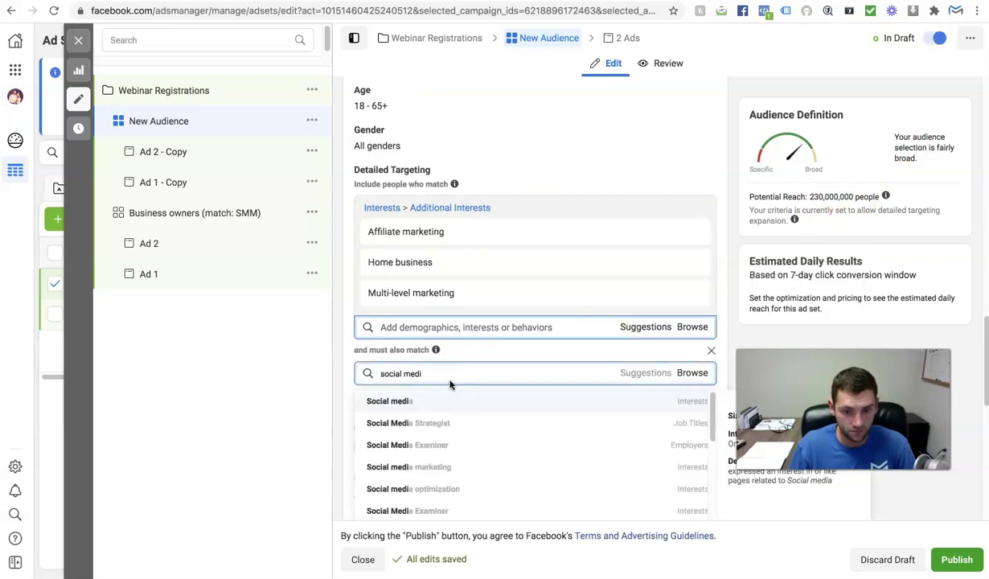
left_click(469, 472)
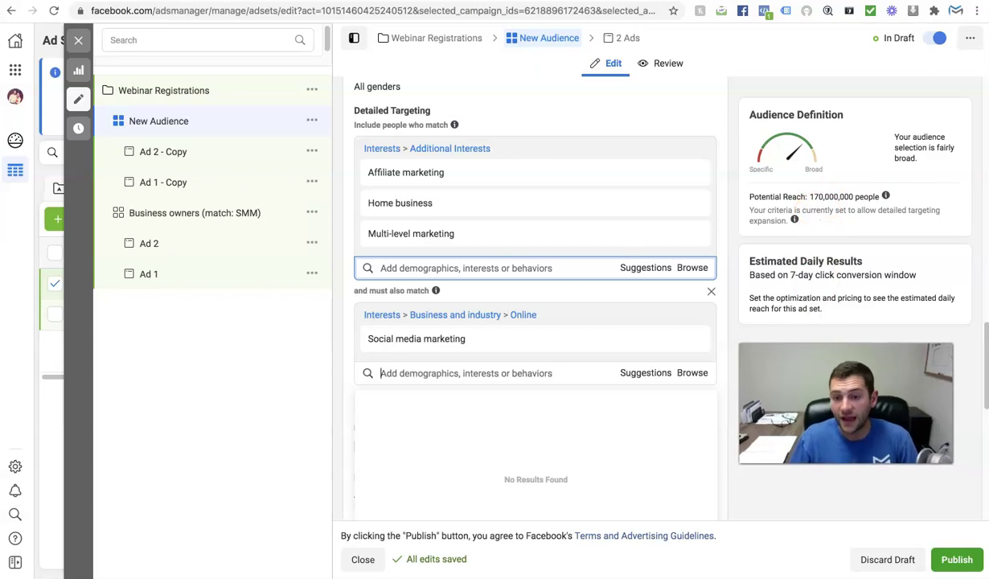
Add a second narrowing condition to the New Audience targeting requiring the Facebook Messenger interest
left_click(282, 417)
left_click(438, 403)
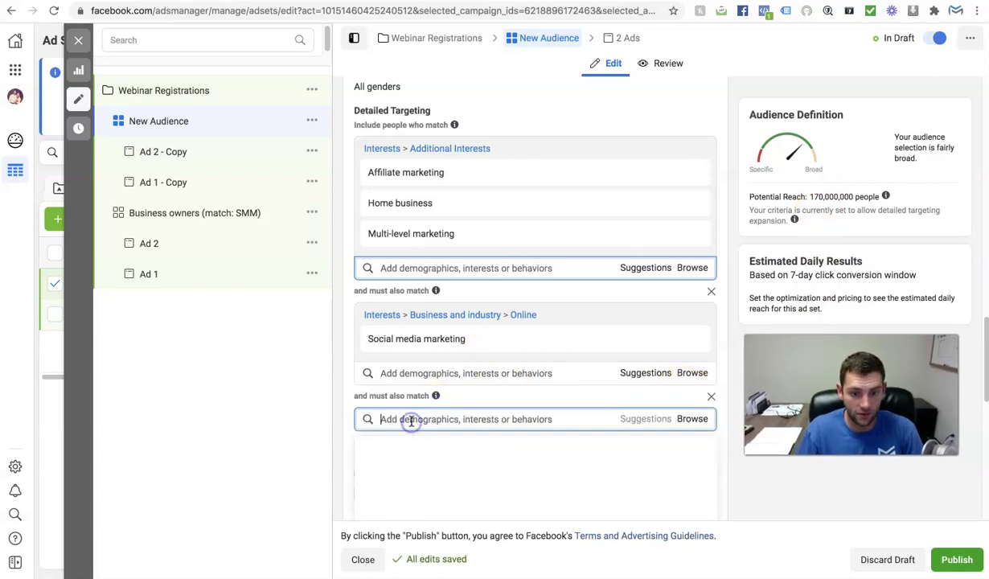
type("messenger")
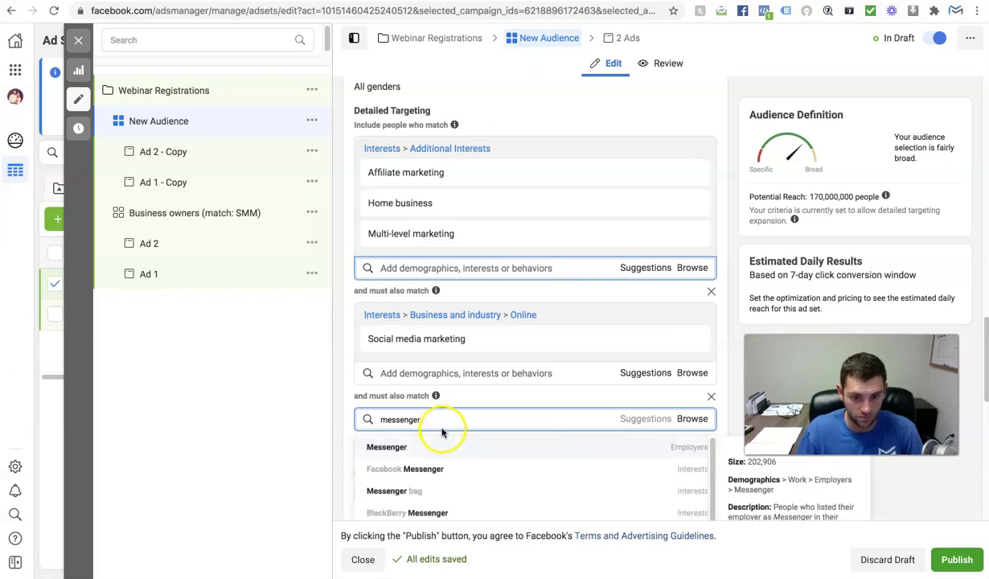
left_click(406, 469)
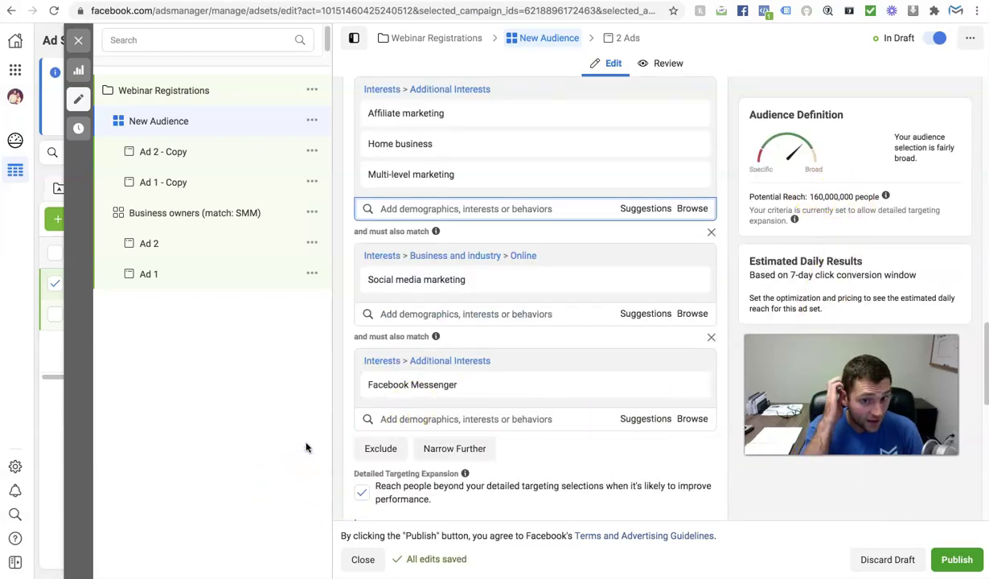
scroll(595, 393, "up", 3)
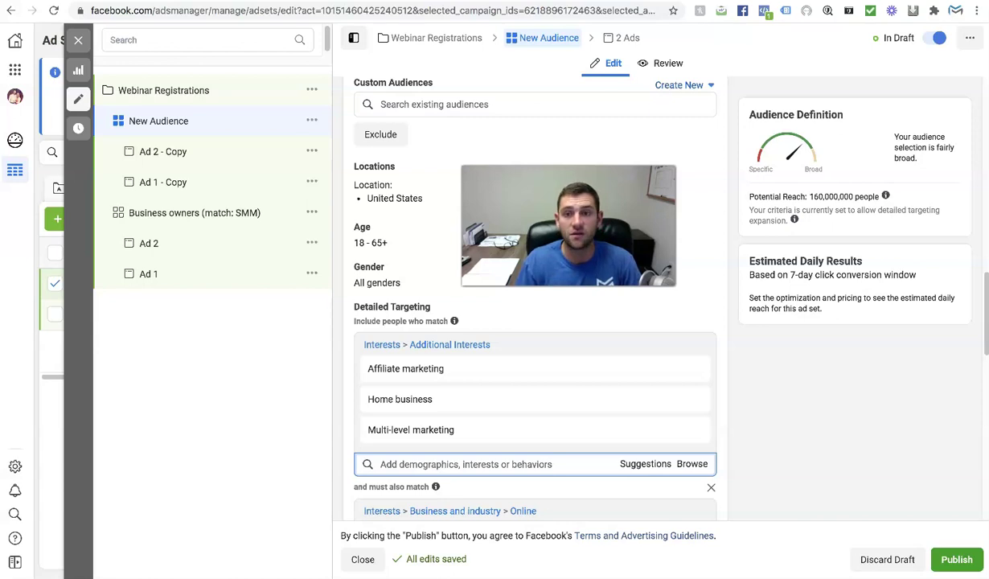
Open the website mobilemindagency.com in a new browser tab
key("ctrl+t")
left_click(432, 10)
type("mobilemindagdncy")
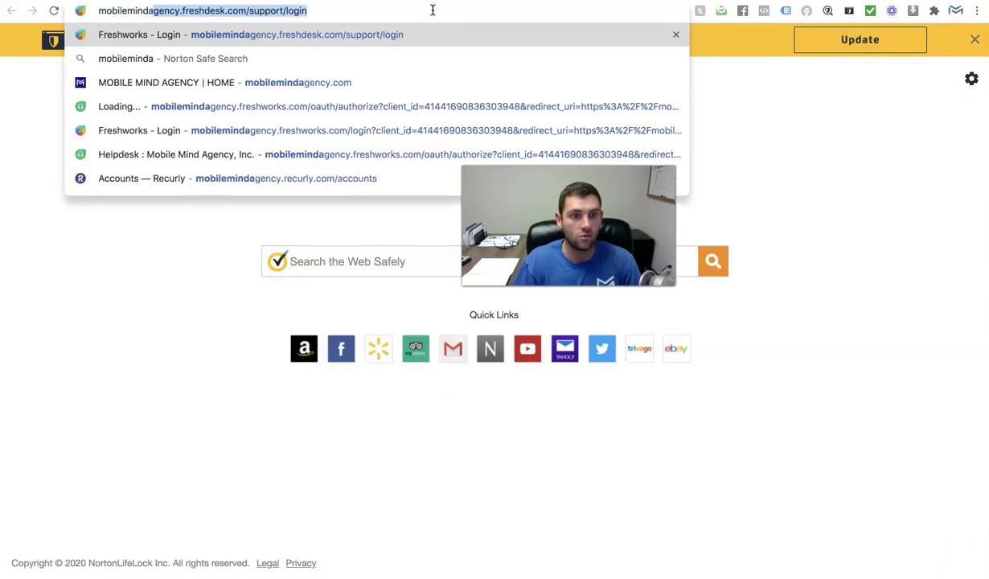
key("BackSpace")
key("BackSpace")
key("BackSpace")
type("ency.com")
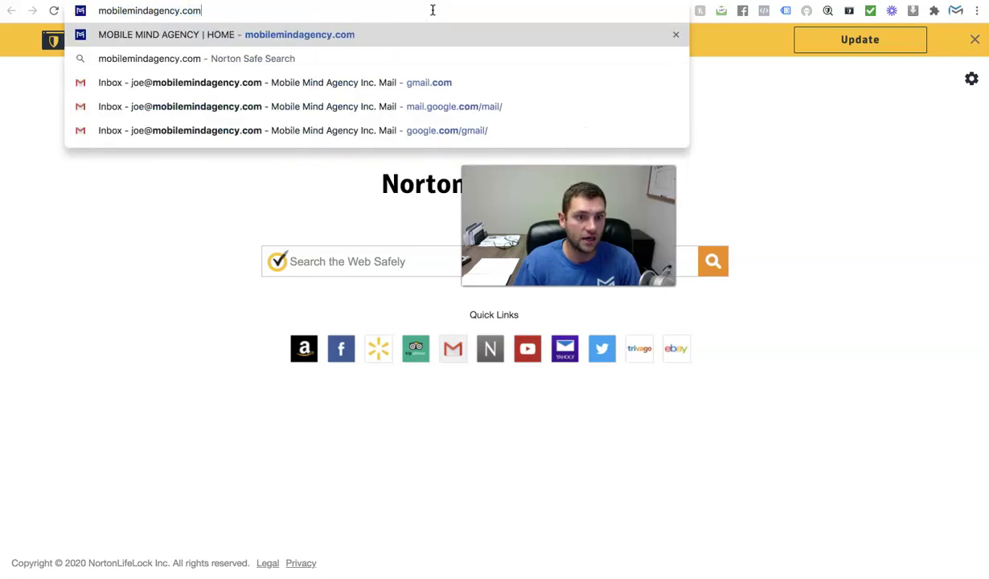
key("Return")
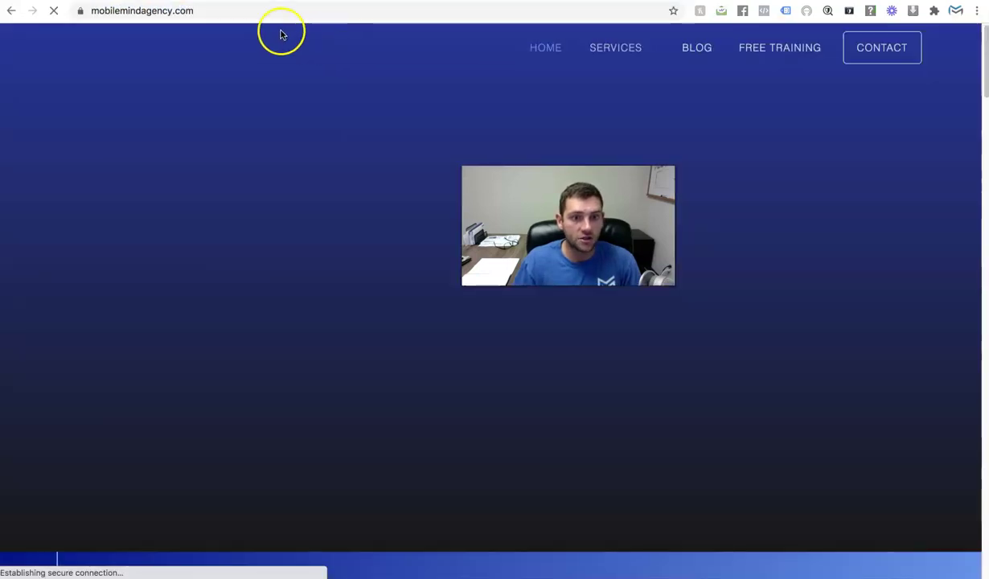